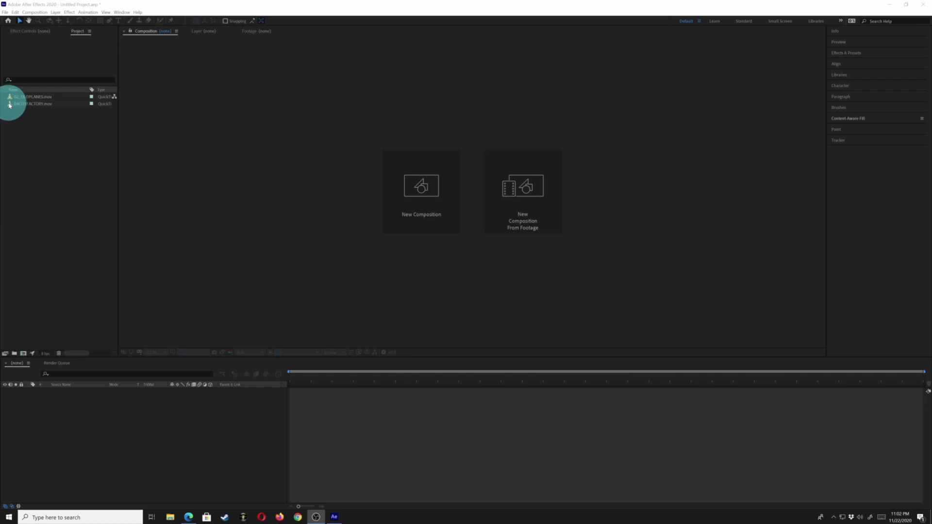
Step: Create a composition from the 04CITYFACTORY.mov footage and preview its playback
drag(10, 105, 21, 355)
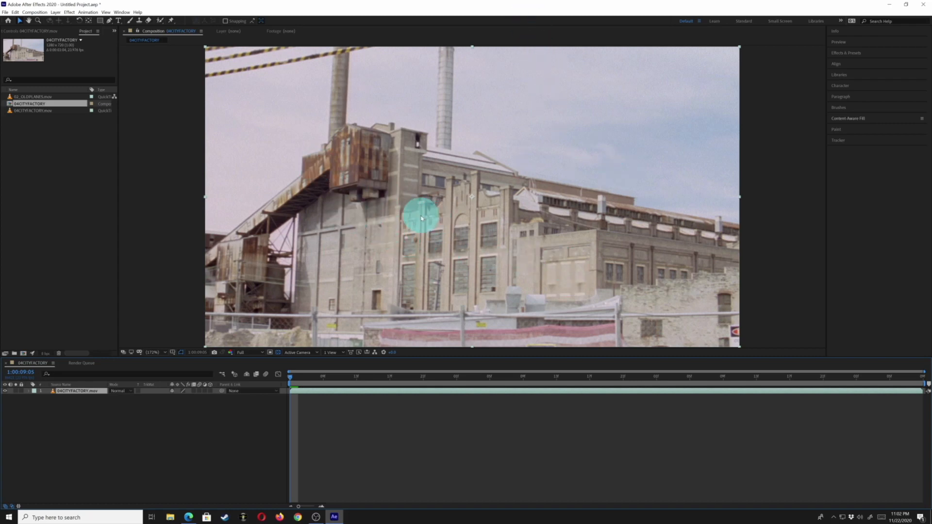
key(space)
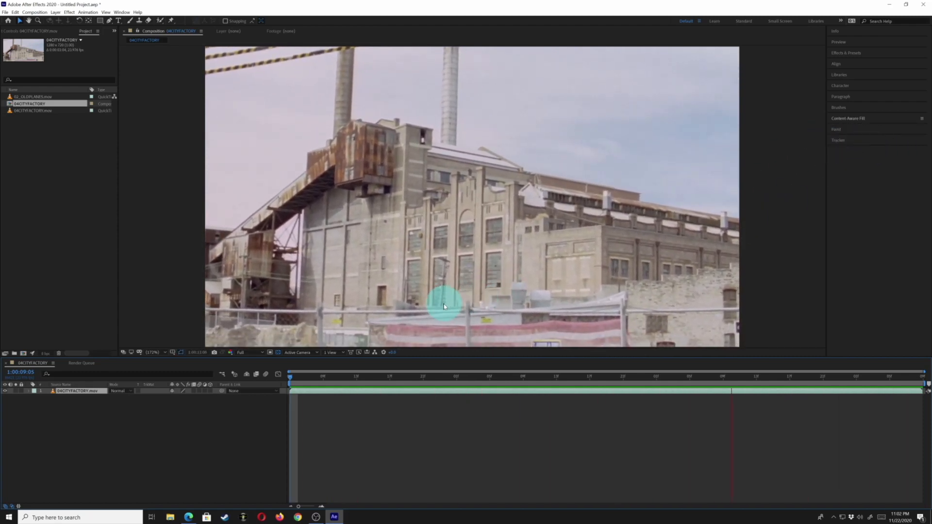
key(space)
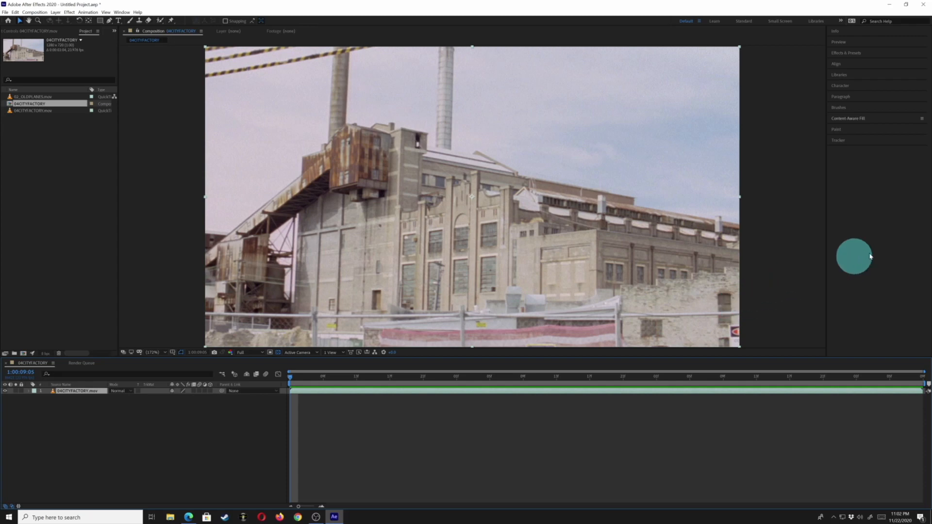
Step: Apply Warp Stabilizer to the factory footage layer, preview it, and set the stabilization result to No Motion
click(858, 141)
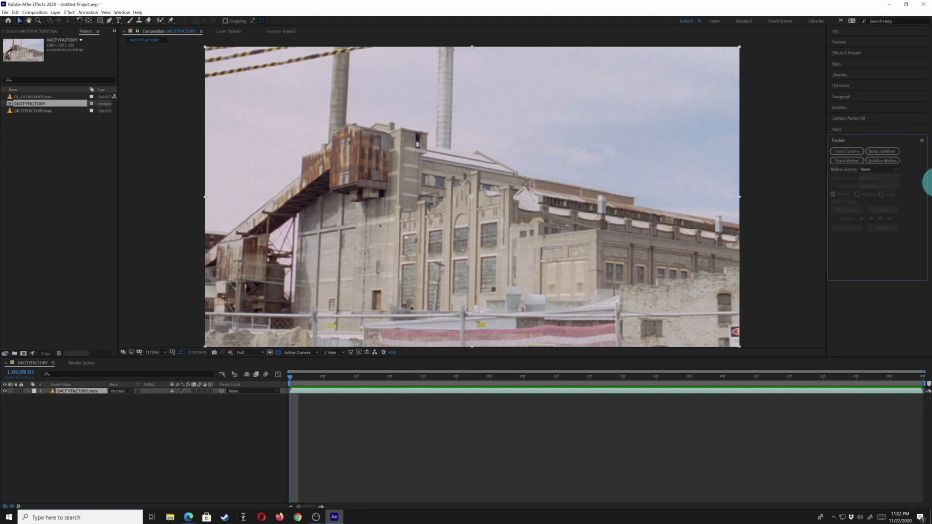
click(877, 151)
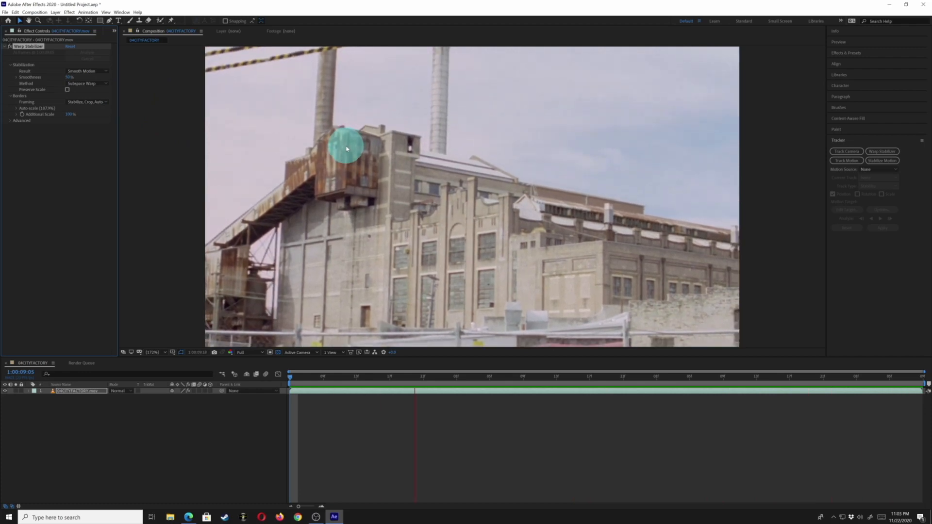
click(136, 116)
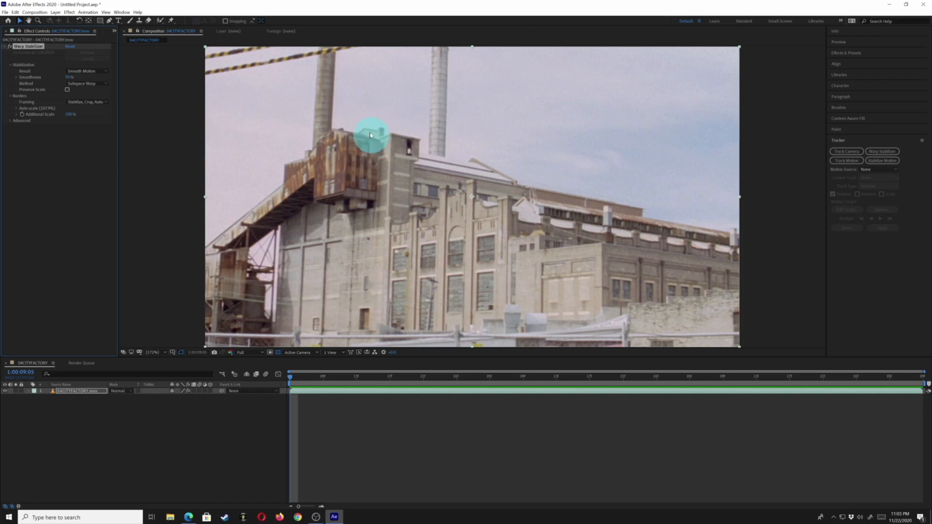
click(82, 72)
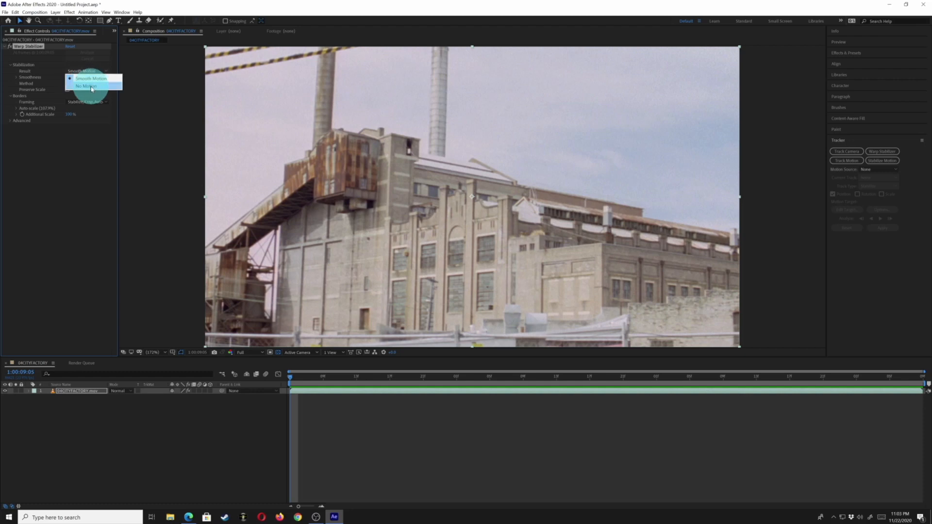
click(91, 86)
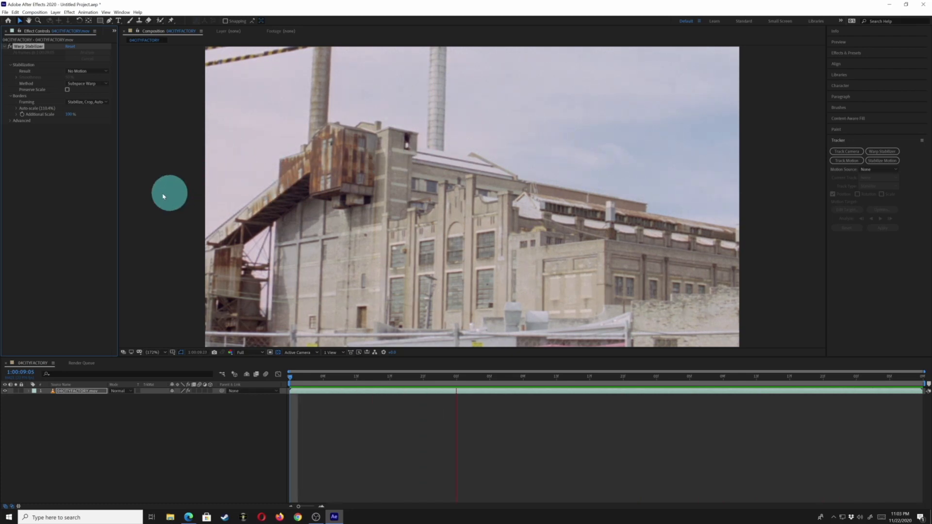
Step: Rotate the stabilized footage layer slightly counterclockwise to straighten the factory building
click(77, 392)
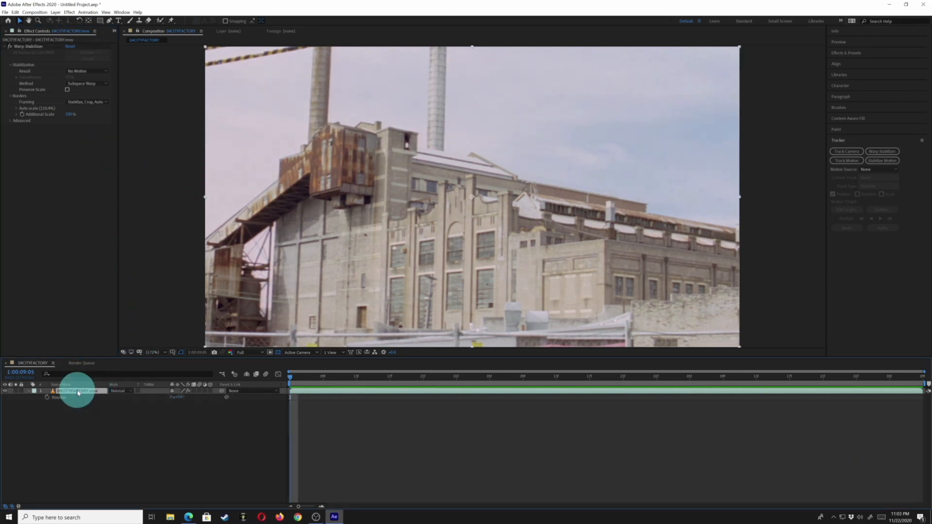
click(180, 399)
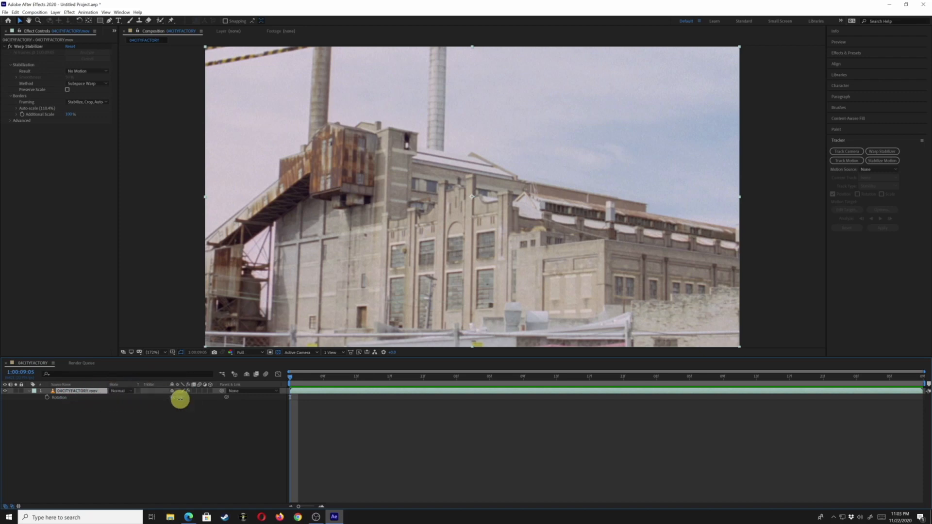
drag(177, 399, 184, 399)
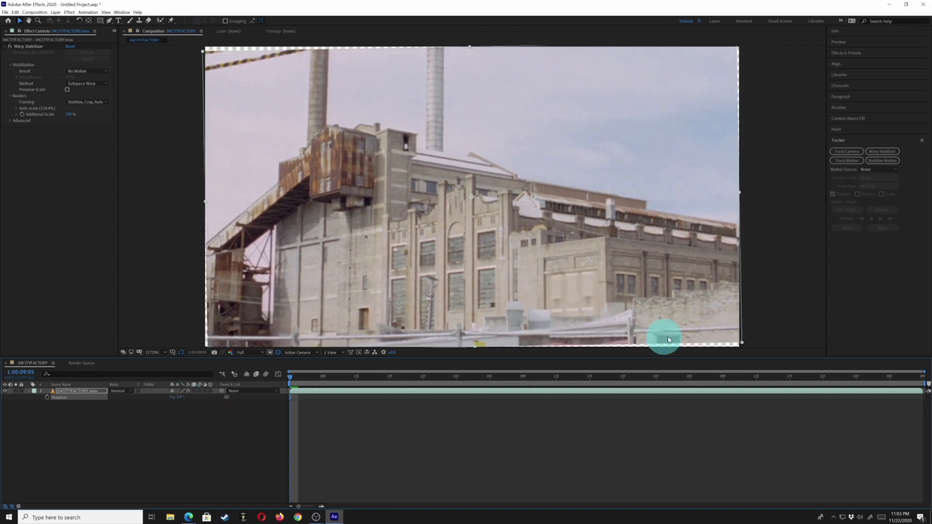
Step: Scale the rotated footage layer to 109% to cover the empty borders and preview the result
click(61, 392)
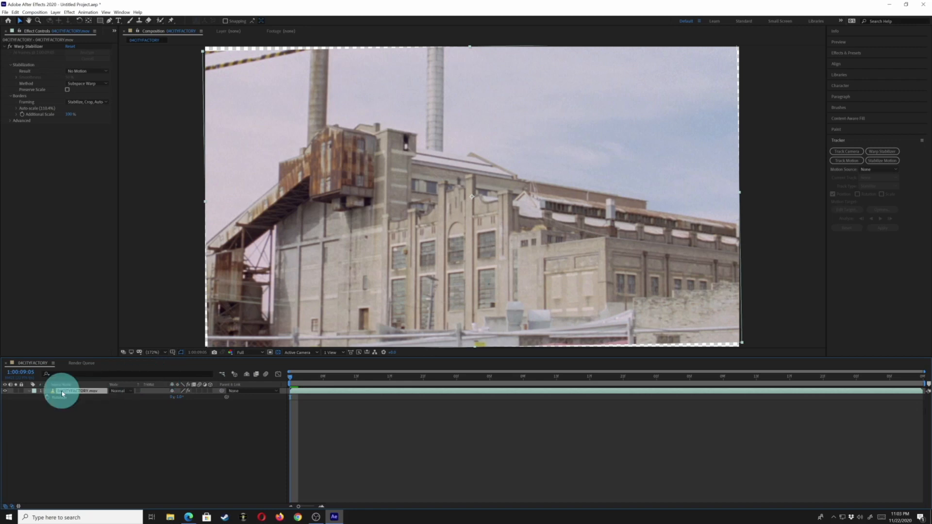
click(185, 400)
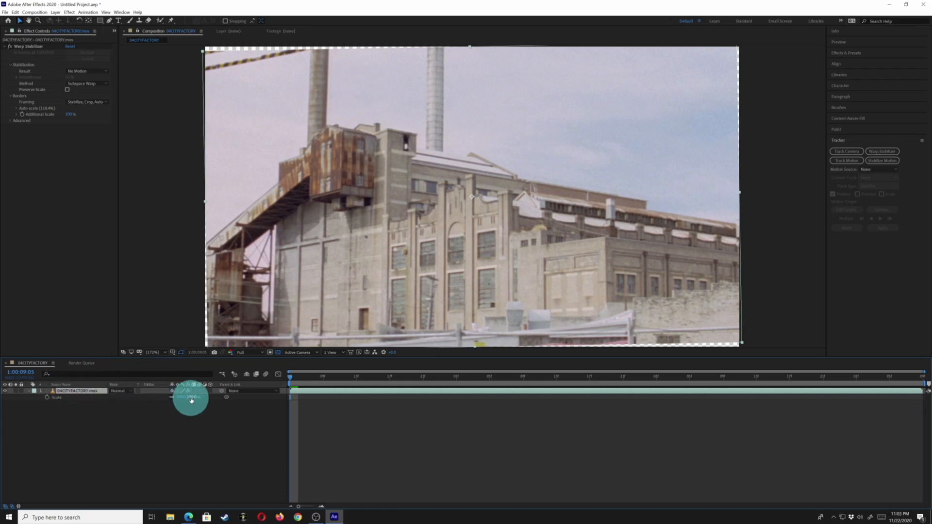
text(109)
key(Return)
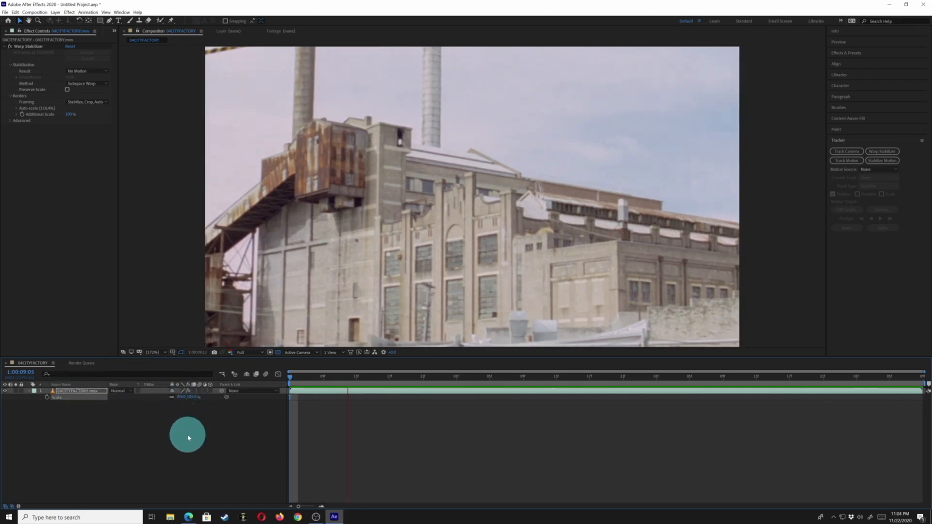
click(437, 370)
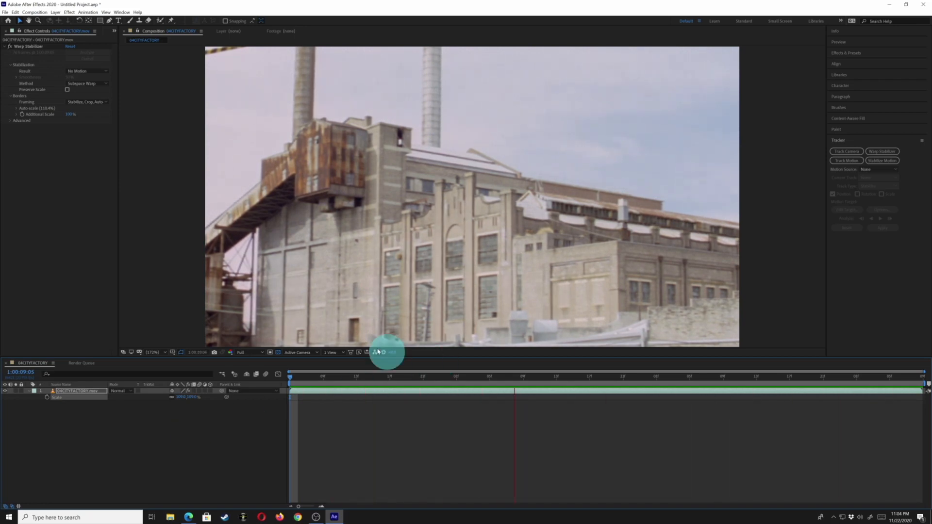
key(space)
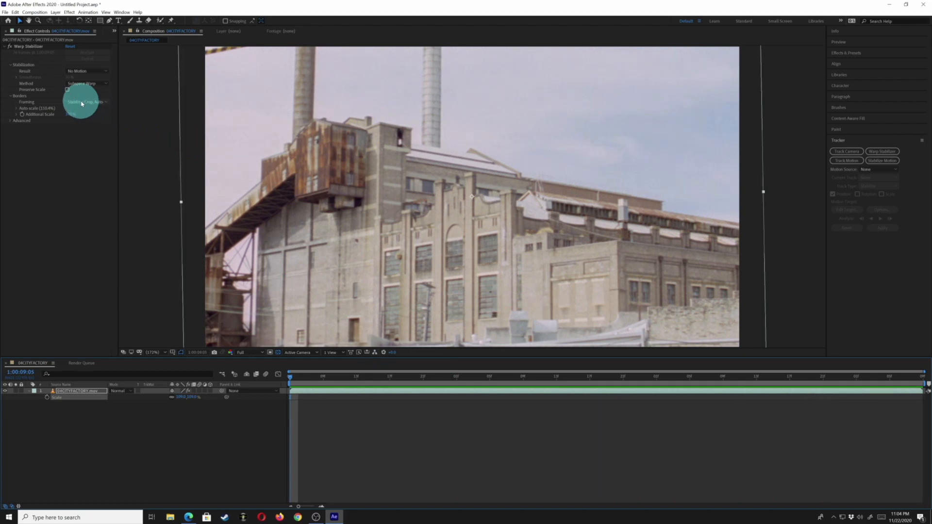
Step: Set the Warp Stabilizer framing to Stabilize Only and the layer's scale to 100%, and preview the exposed borders
click(82, 102)
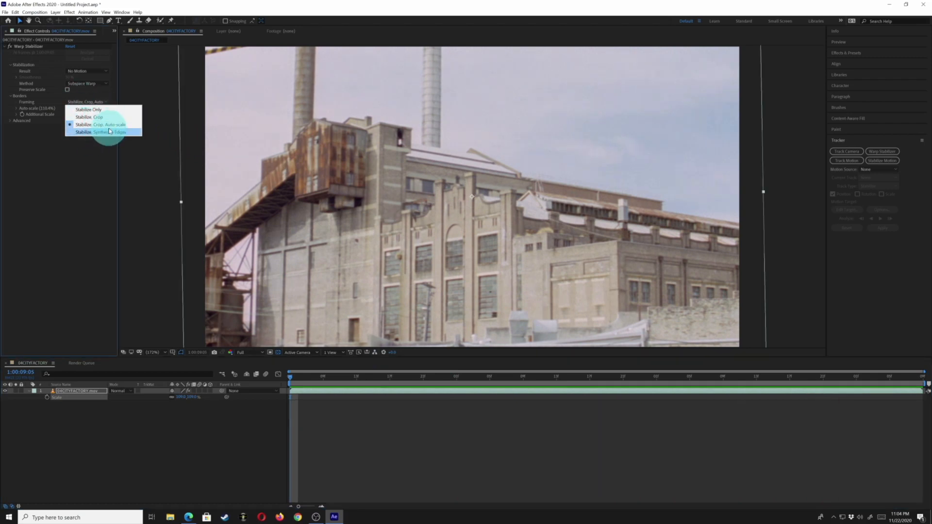
click(89, 110)
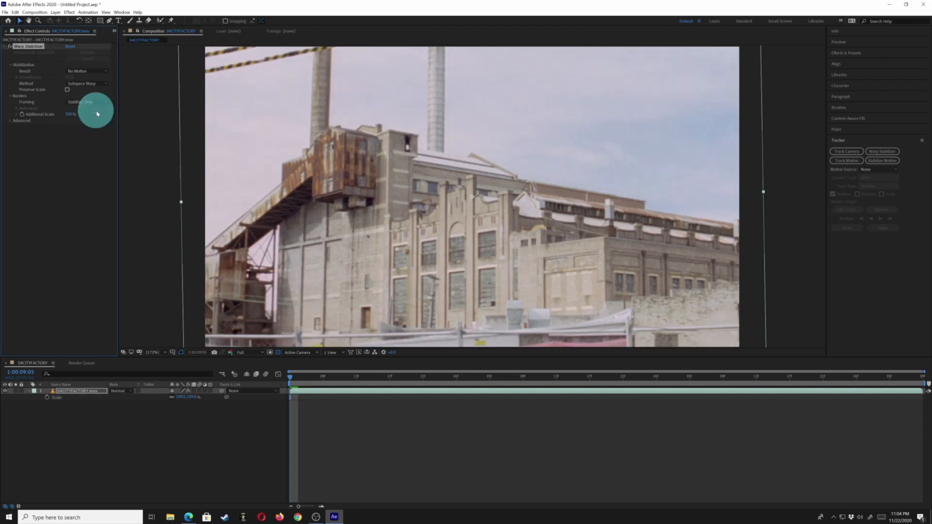
click(180, 400)
text(100)
key(Return)
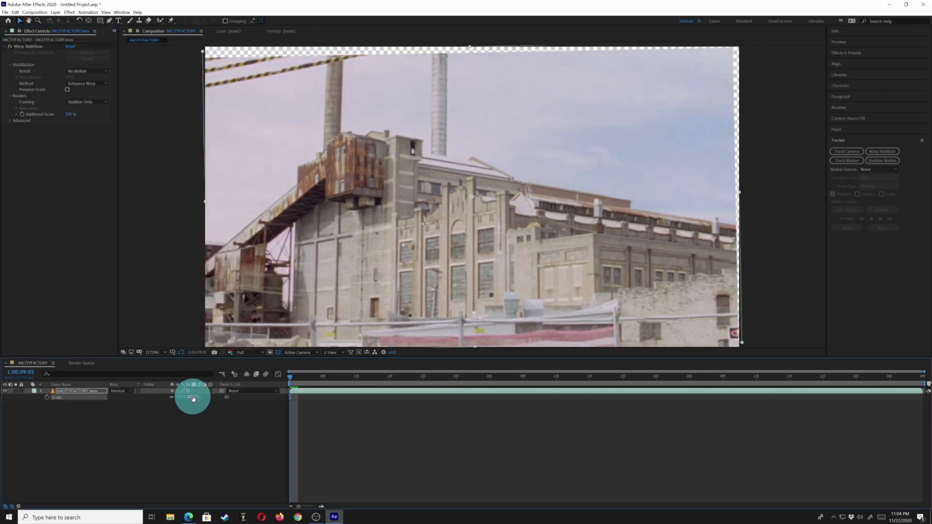
key(space)
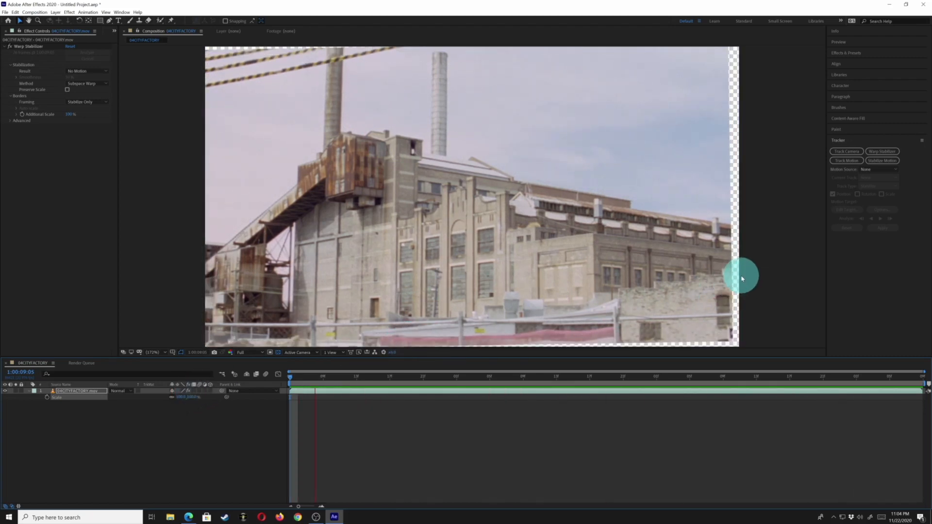
key(space)
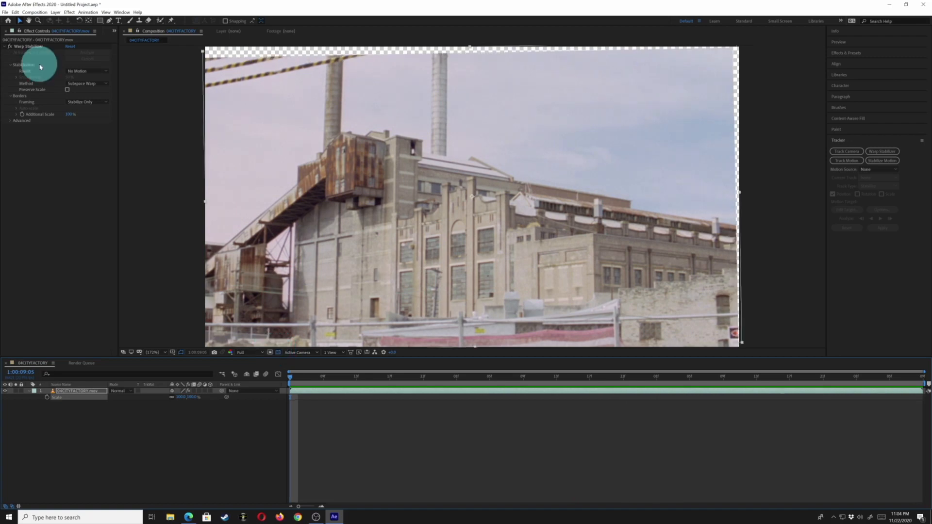
Step: Set the Warp Stabilizer framing to Stabilize, Crop, Auto-scale and scale the layer to 105%
click(30, 47)
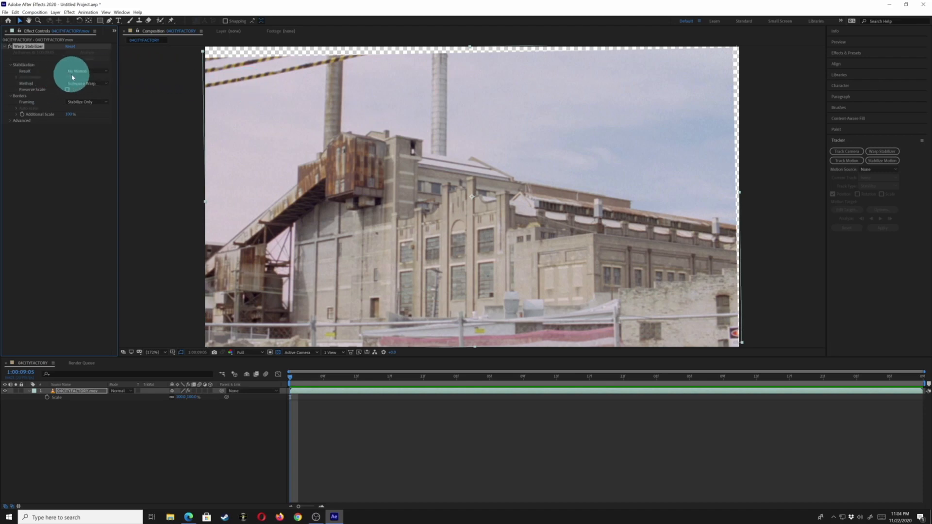
click(93, 102)
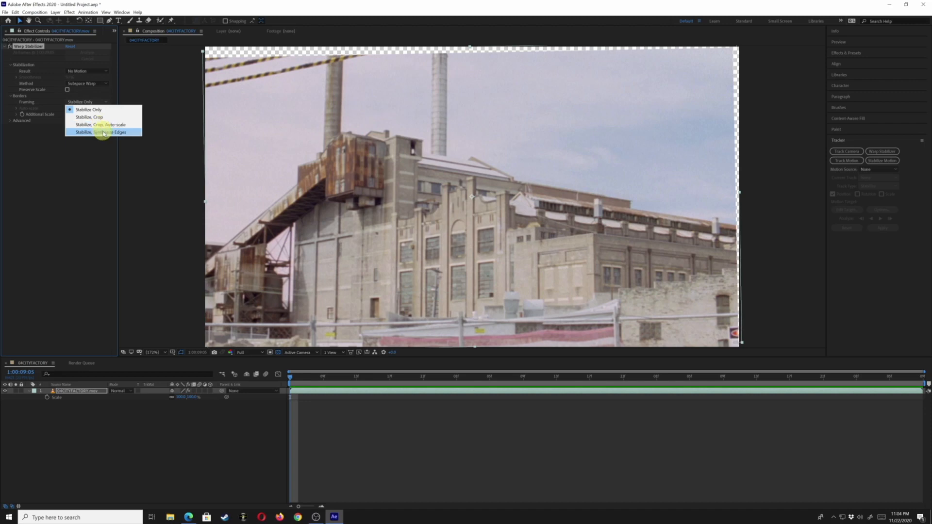
click(97, 124)
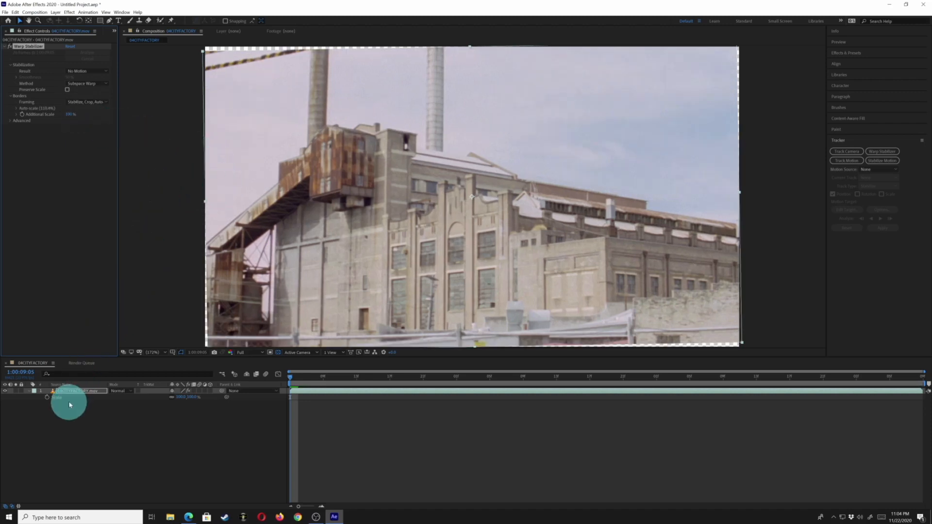
drag(189, 397, 191, 397)
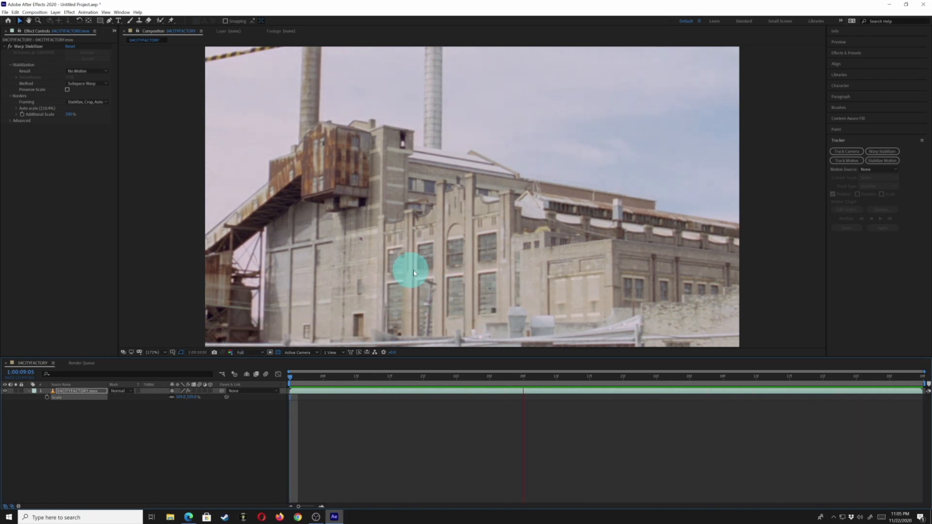
Step: Undo all the stabilizer, scale and rotation edits, back to before the factory composition was created
click(28, 46)
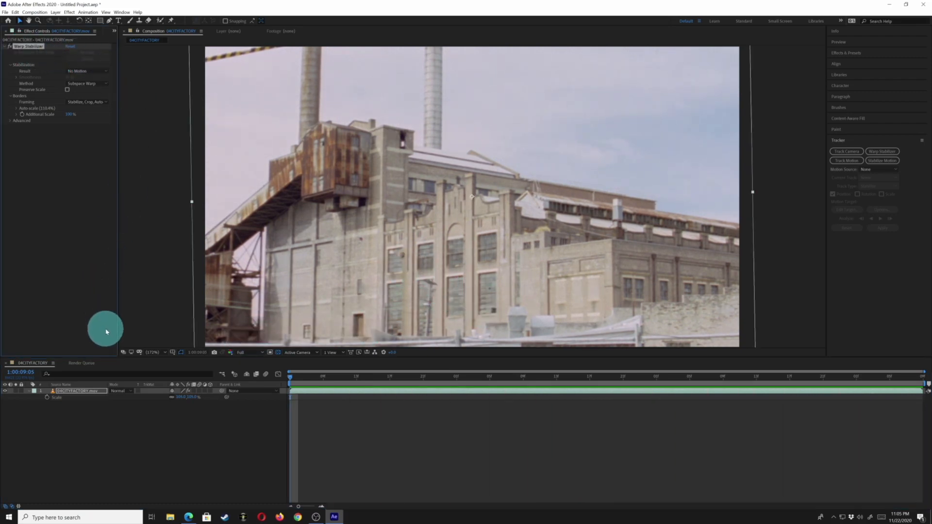
key(ctrl+z)
key(ctrl+z)
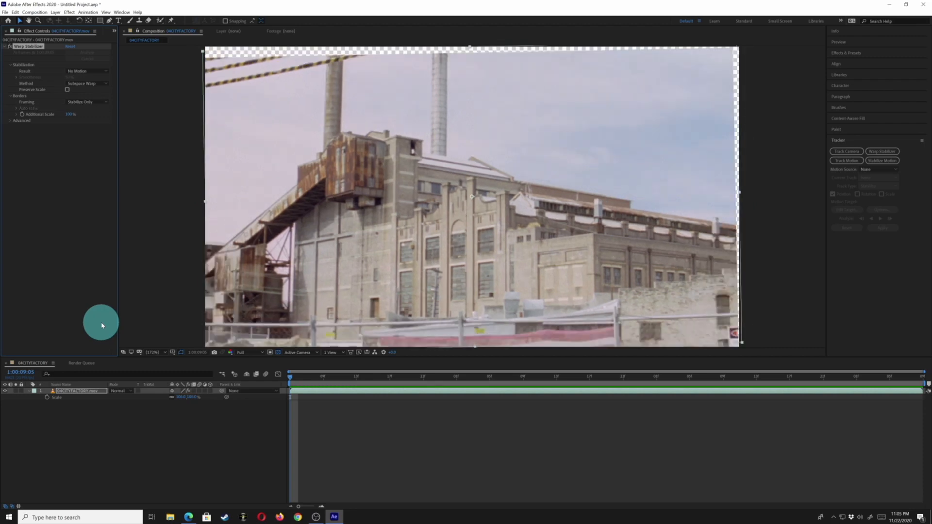
key(ctrl+z)
key(ctrl+z)
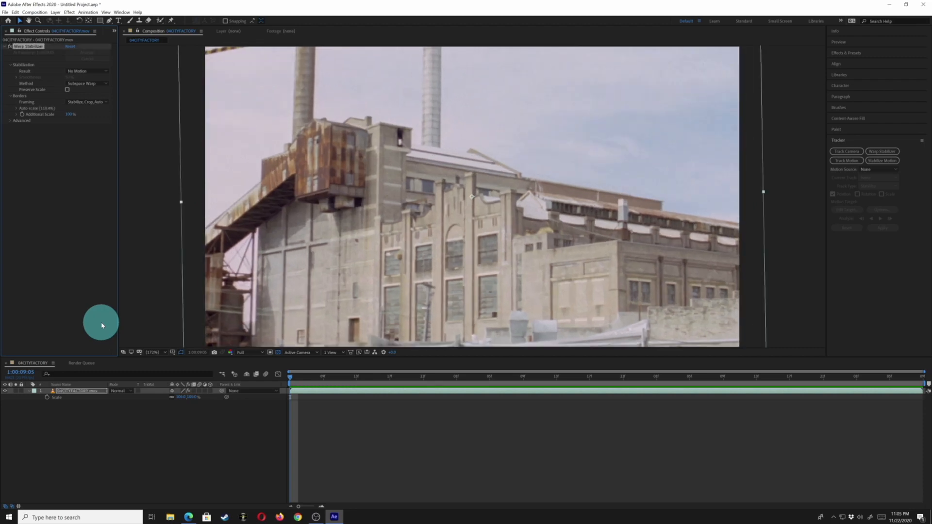
key(ctrl+z)
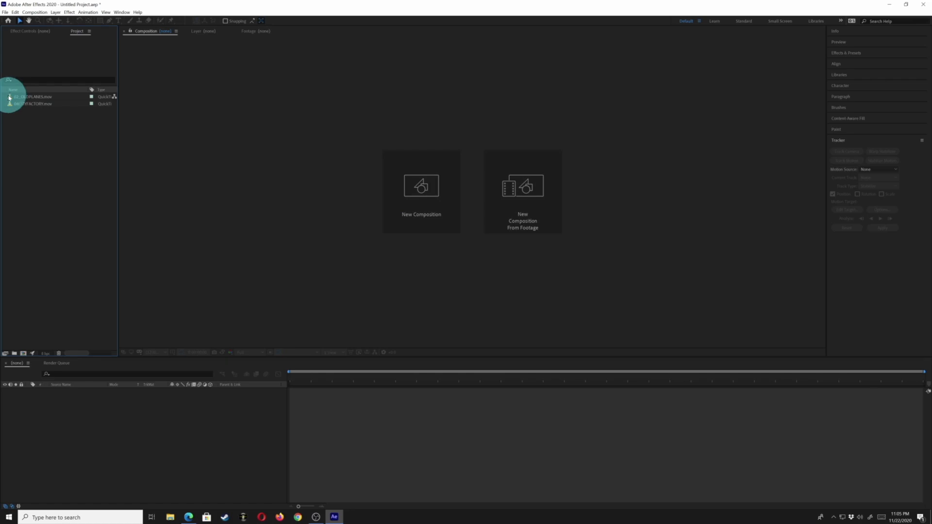
Step: Create a new composition from the 04CITYFACTORY.mov footage
click(11, 99)
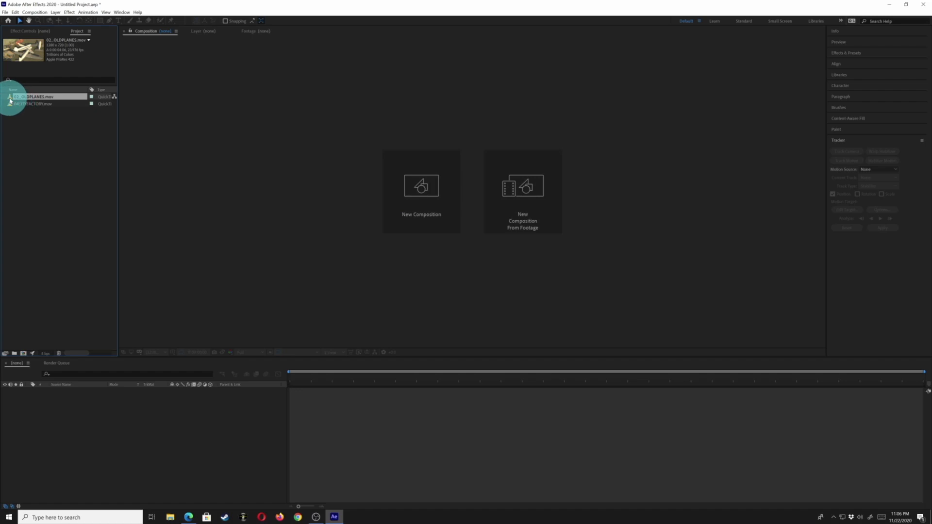
click(10, 104)
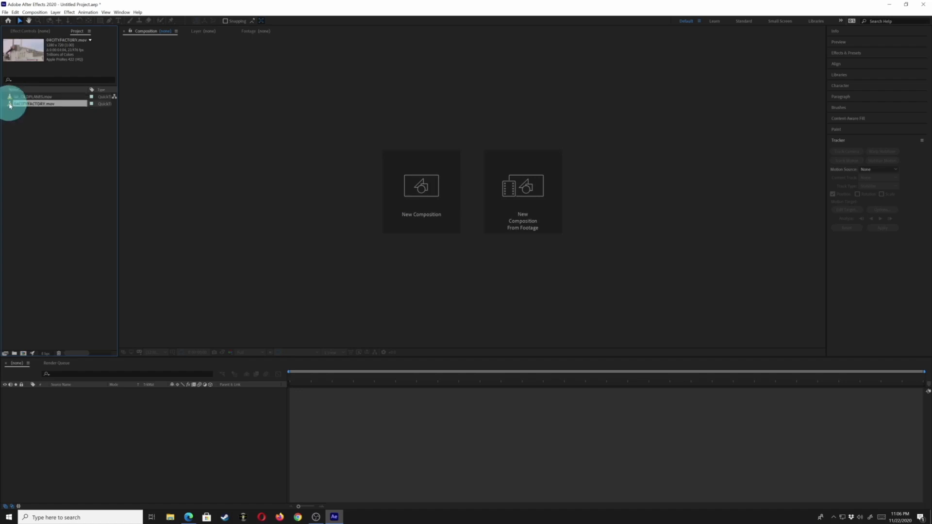
click(21, 355)
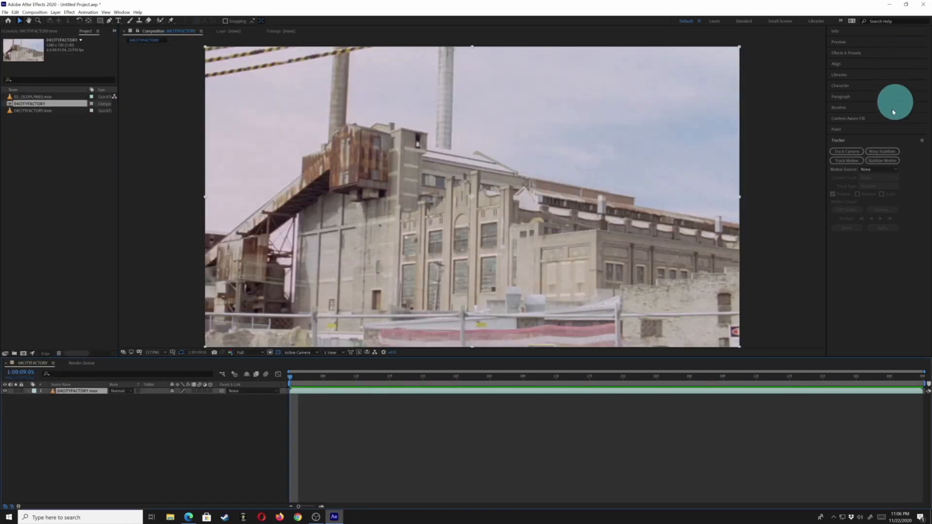
Step: Start a Stabilize Motion track on the factory layer and place its track point over the dark opening in the tower
click(888, 161)
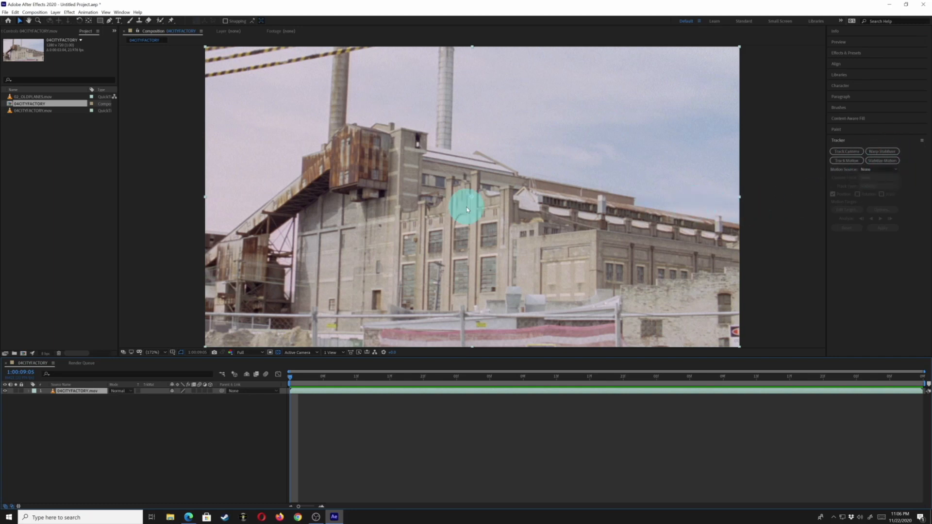
click(884, 164)
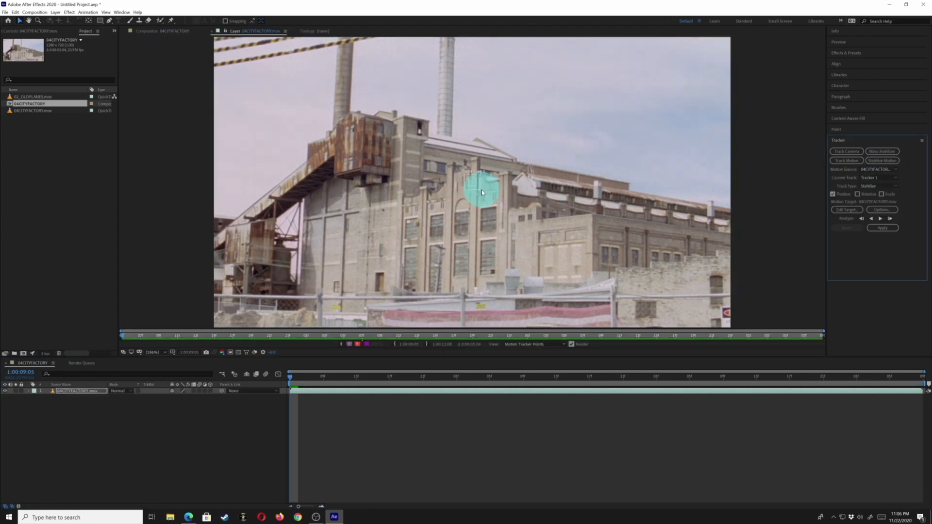
scroll(467, 181, up, 3)
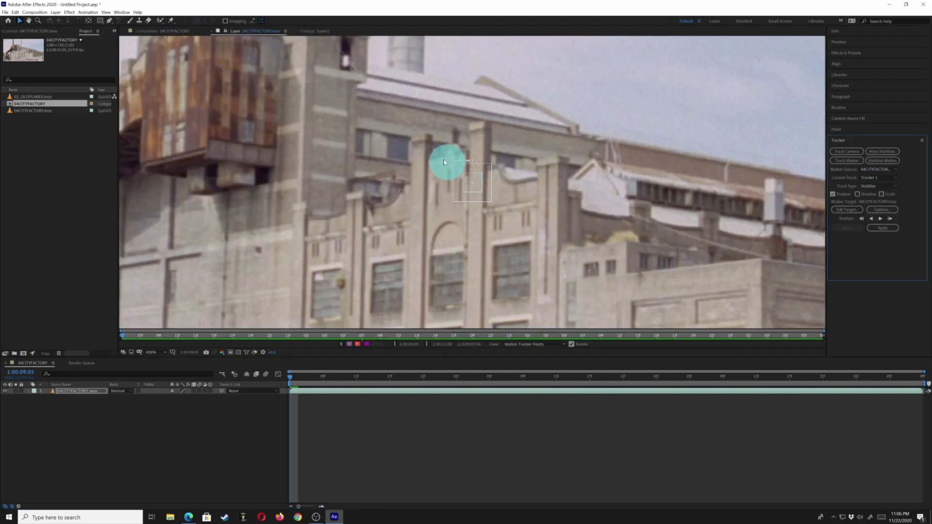
click(467, 191)
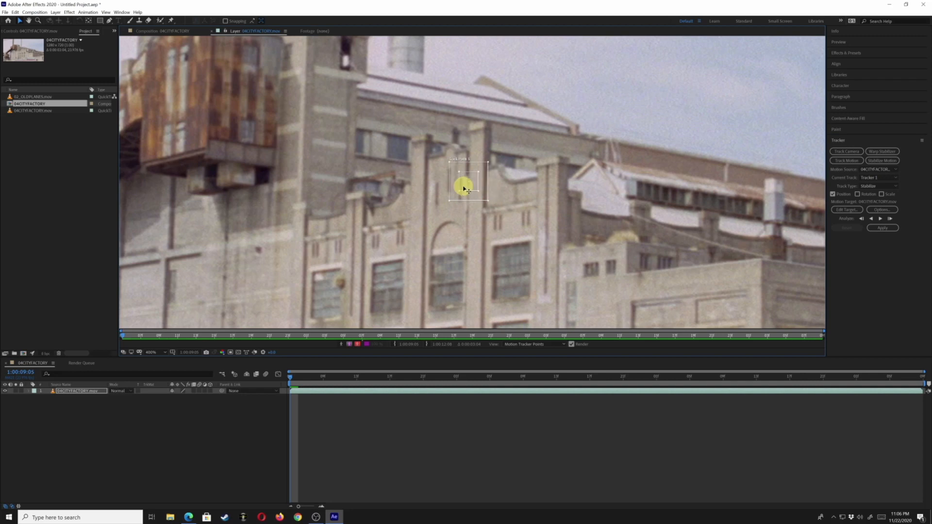
drag(464, 187, 330, 69)
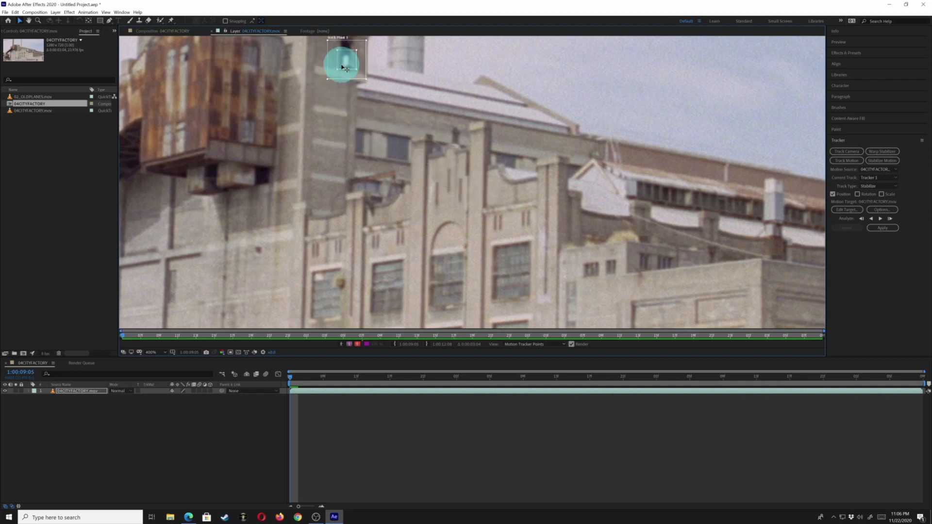
drag(343, 67, 343, 57)
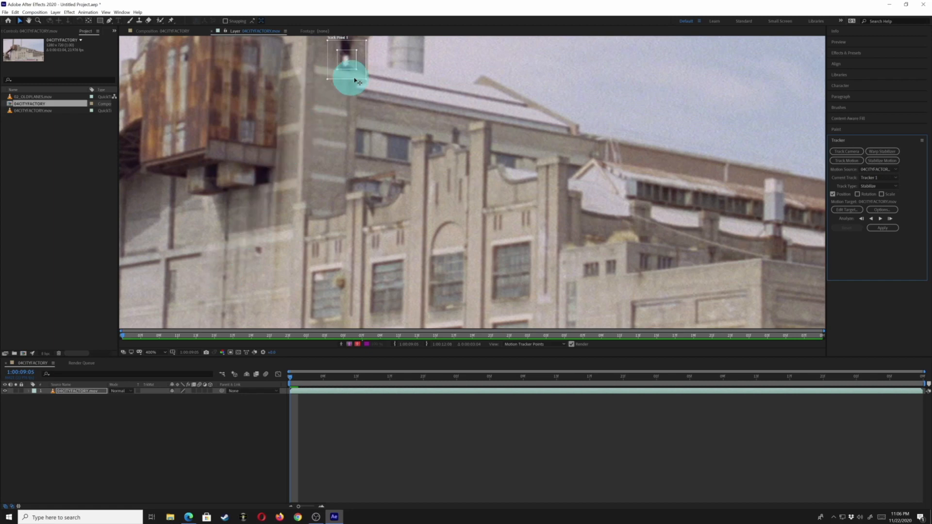
Step: Enlarge the track point's feature region to enclose the tower opening and widen the search region around the tower top
drag(516, 127, 539, 217)
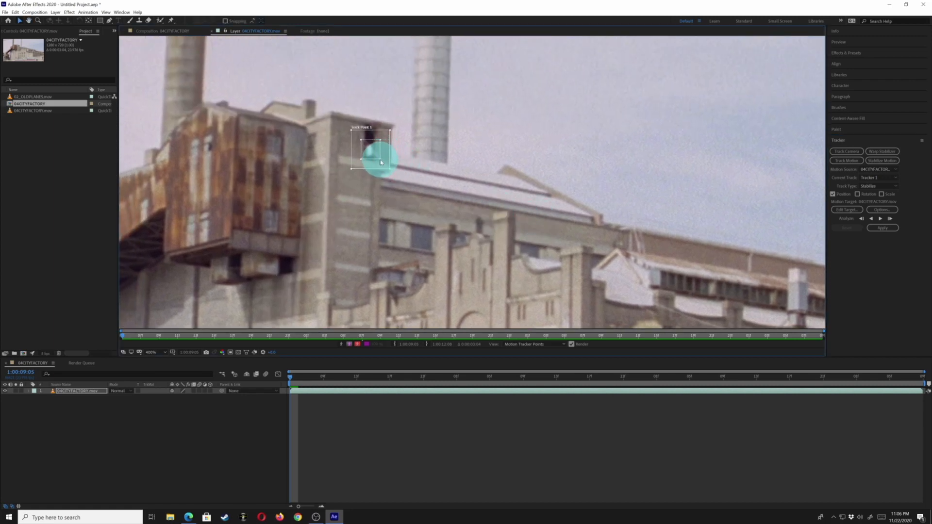
click(384, 164)
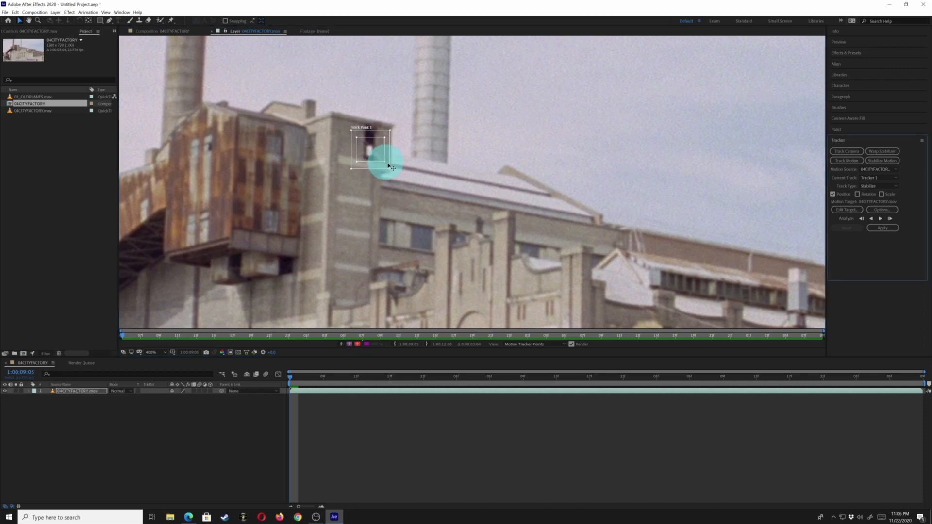
drag(391, 172, 423, 198)
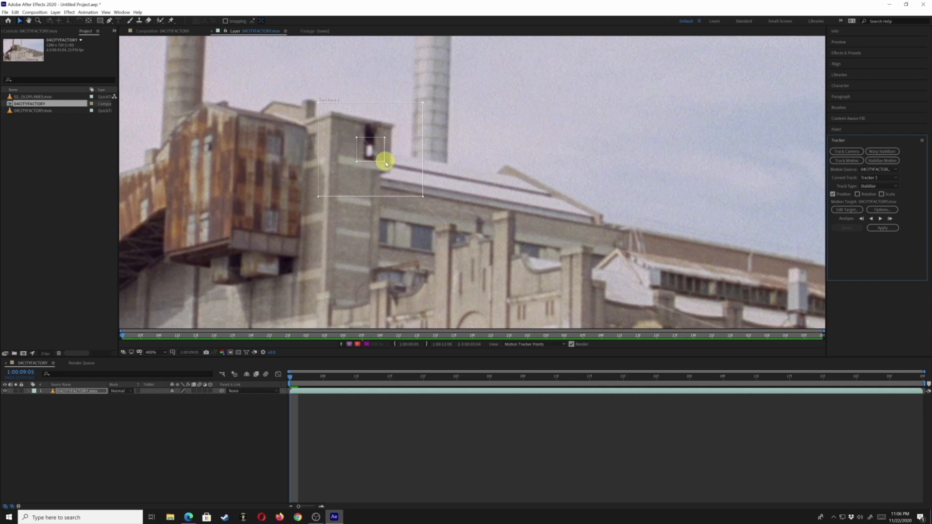
drag(386, 164, 388, 165)
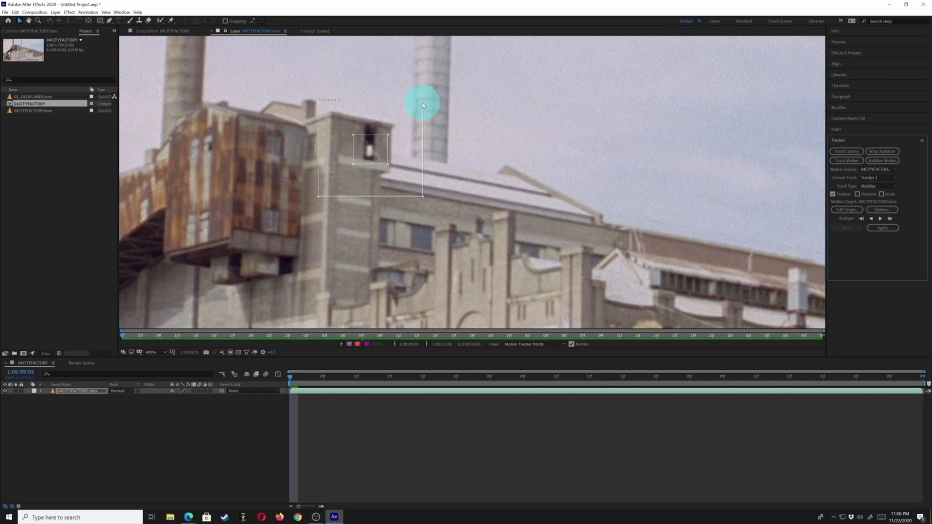
drag(423, 104, 435, 91)
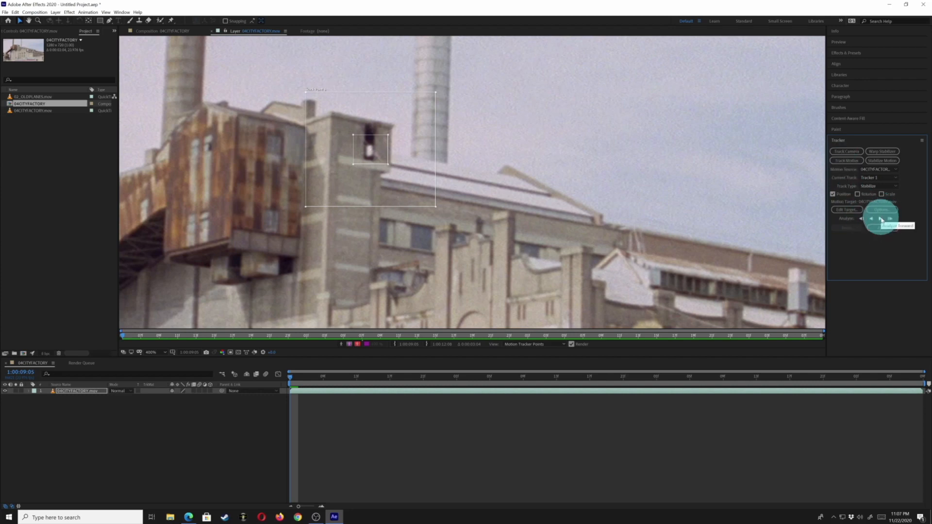
Step: Realign the track point with the tower opening at 1:00:10:20 and analyze the motion forward and backward from there
click(613, 377)
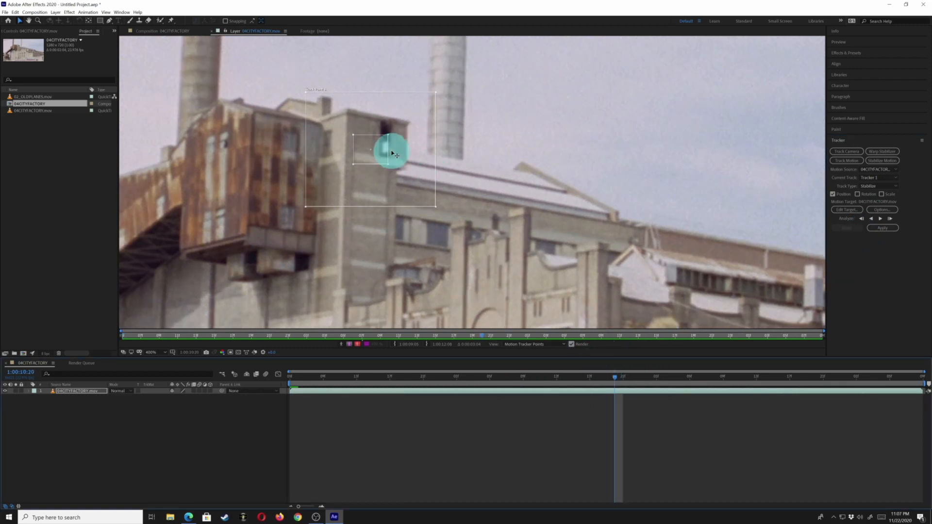
drag(380, 154, 394, 153)
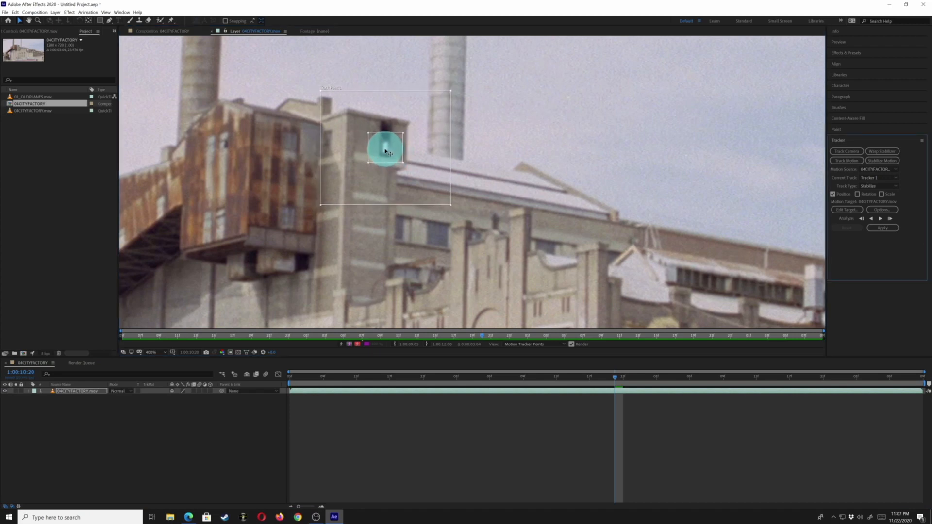
click(879, 219)
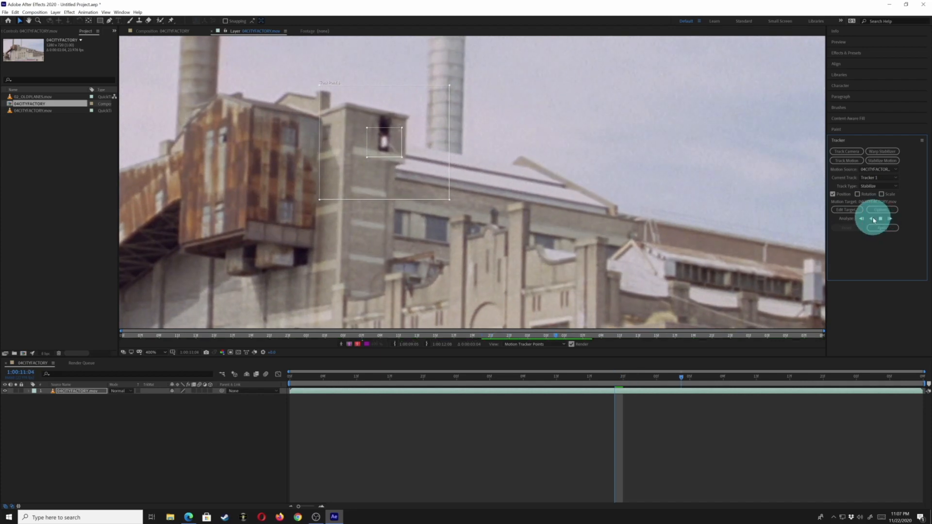
click(872, 220)
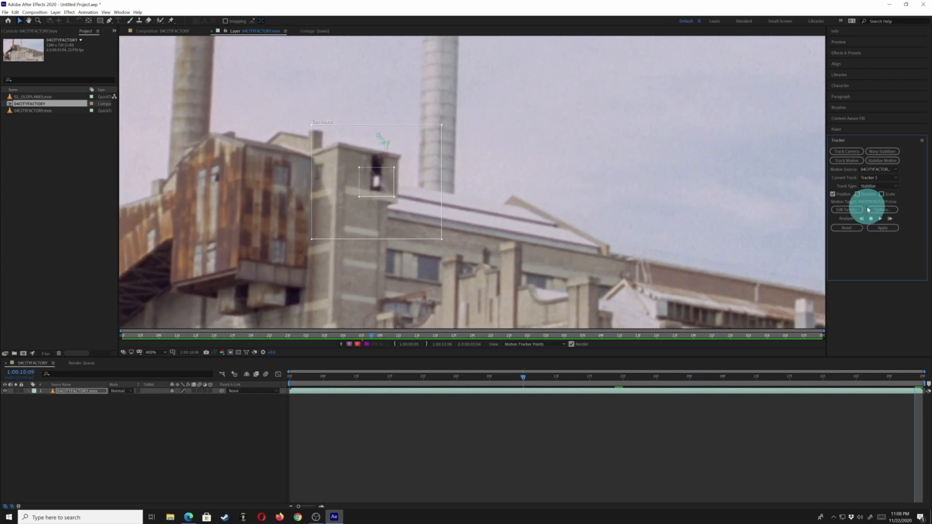
Step: Review the track across the clip and apply the stabilization to the X and Y dimensions
drag(293, 374, 906, 369)
drag(777, 288, 238, 384)
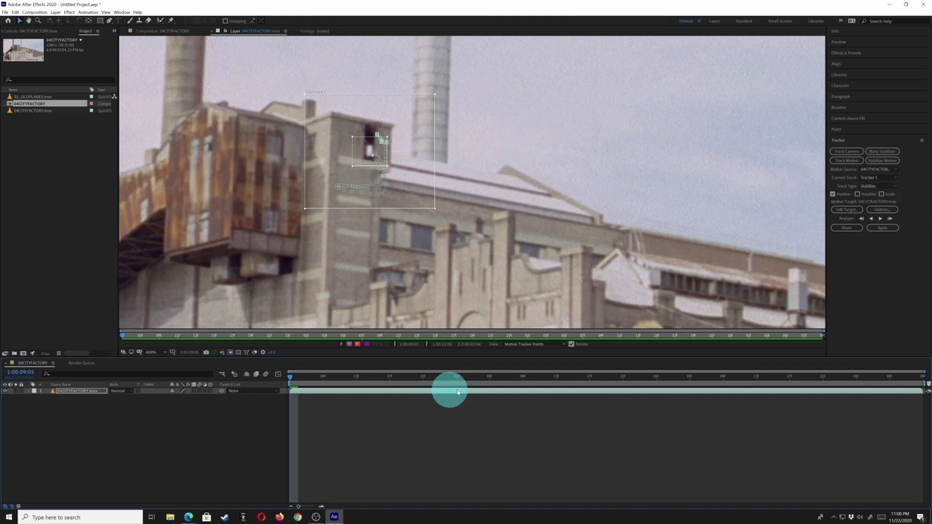
click(886, 229)
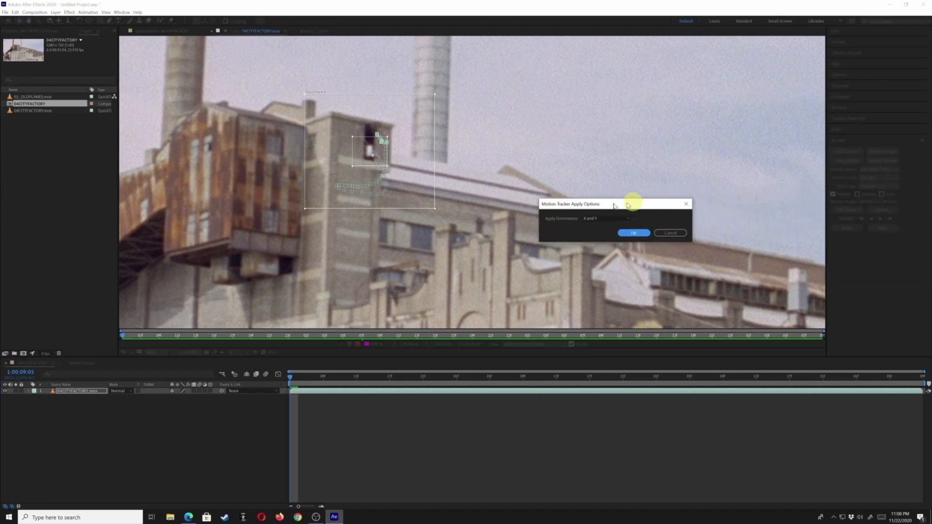
drag(631, 200, 407, 216)
click(411, 244)
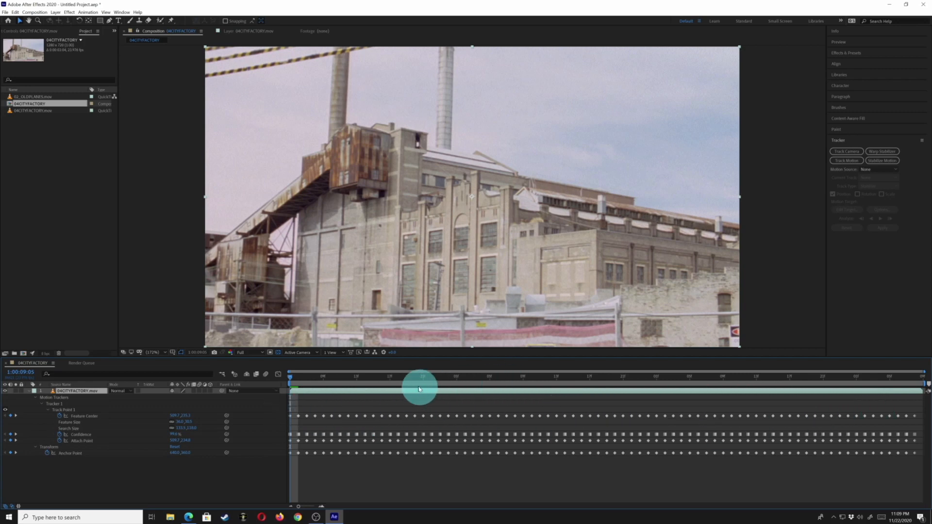
Step: Play back the stabilized composition and examine the exposed frame borders with and without the transparency grid
click(439, 377)
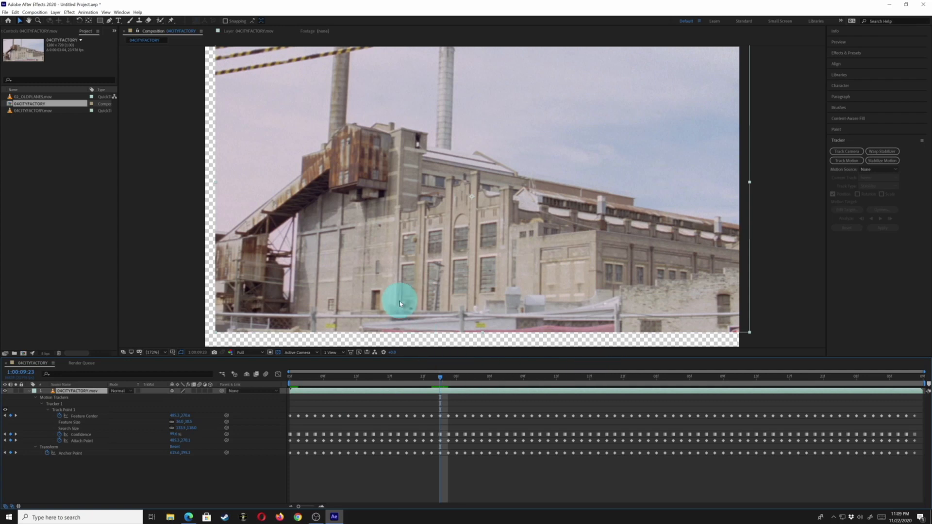
key(space)
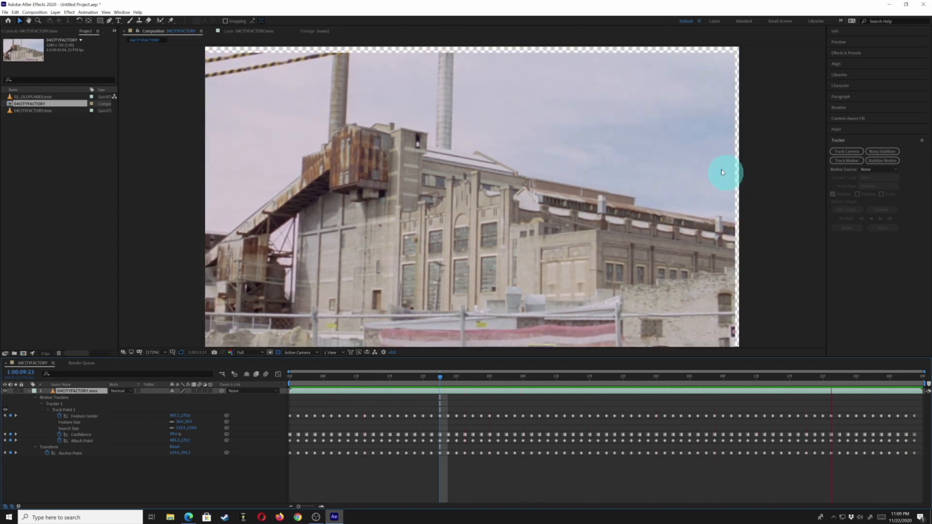
key(space)
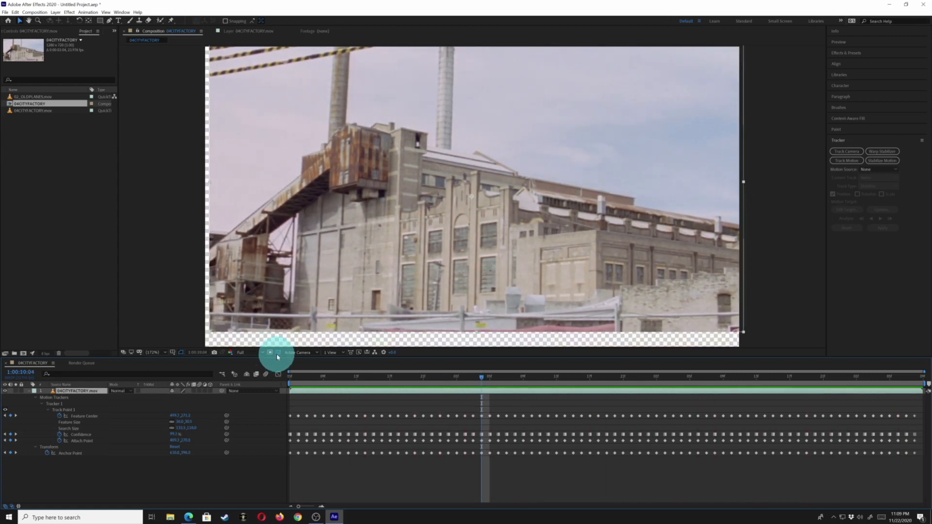
key(space)
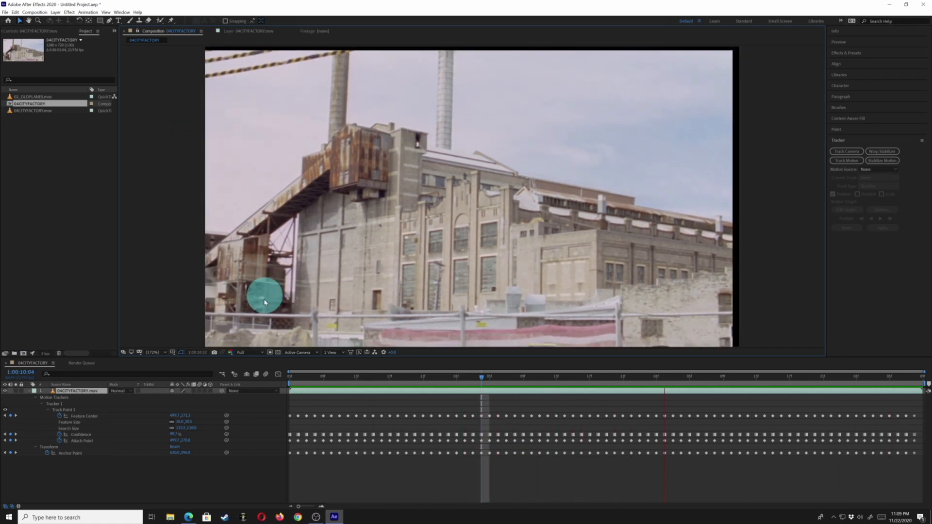
Step: Scale the factory layer up to about 116% to cover the exposed borders and preview the result
click(73, 394)
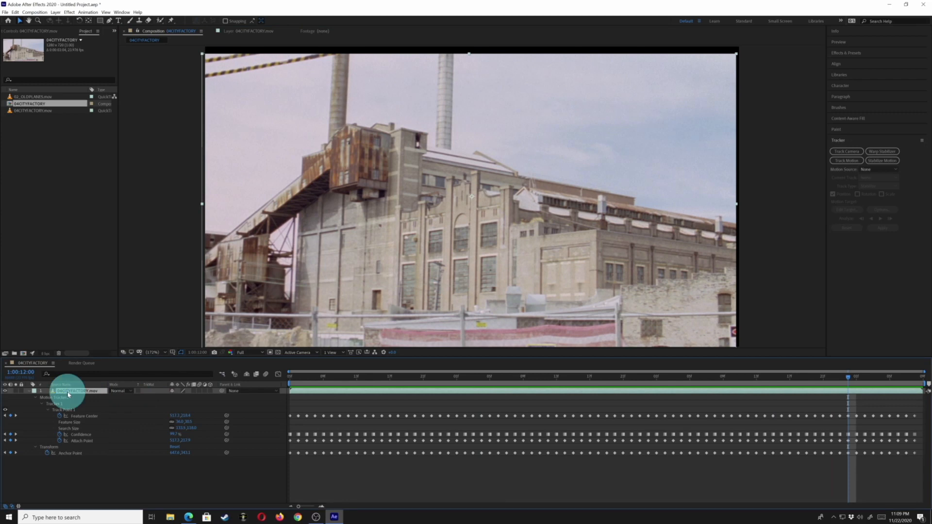
key(s)
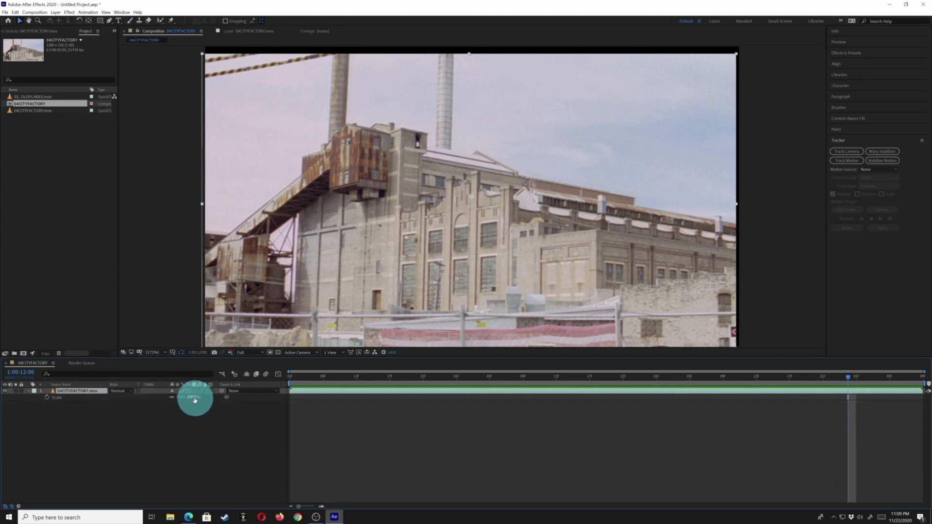
drag(193, 398, 210, 402)
key(space)
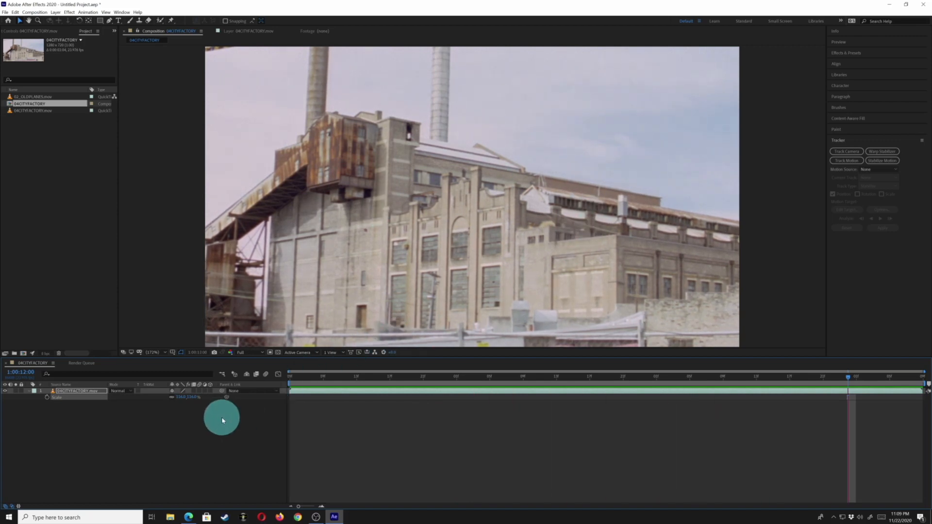
click(299, 380)
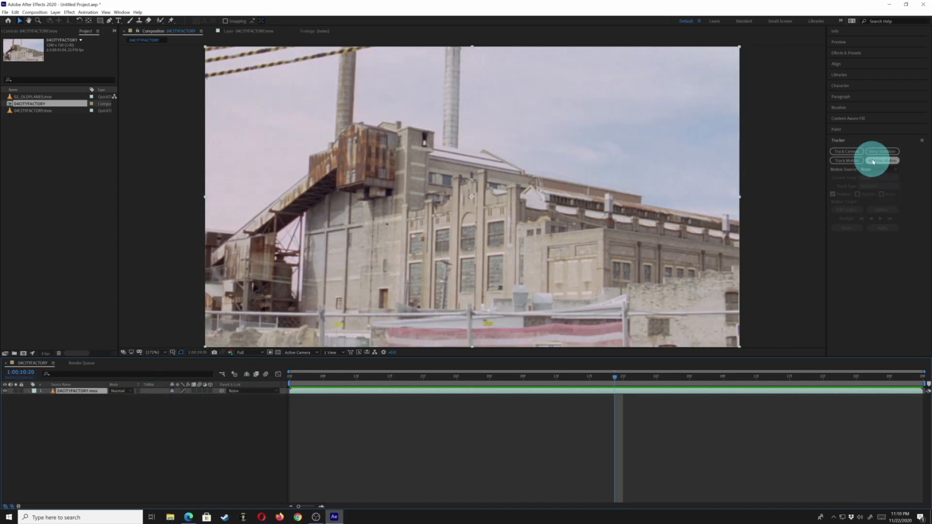
Step: Start a fresh Stabilize Motion track on the factory layer at 1:00:10:20 with Rotation tracking enabled alongside Position
click(873, 161)
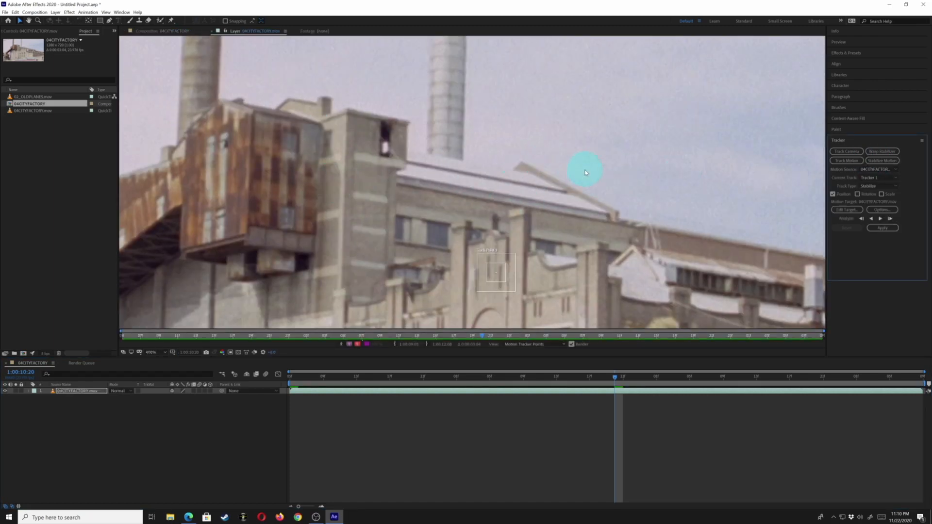
scroll(497, 182, down, 3)
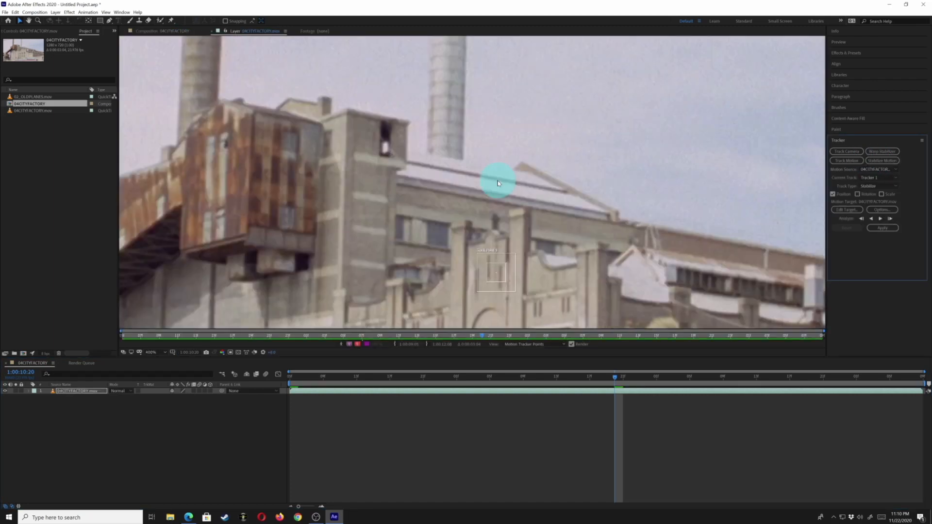
scroll(497, 184, down, 4)
scroll(497, 184, up, 4)
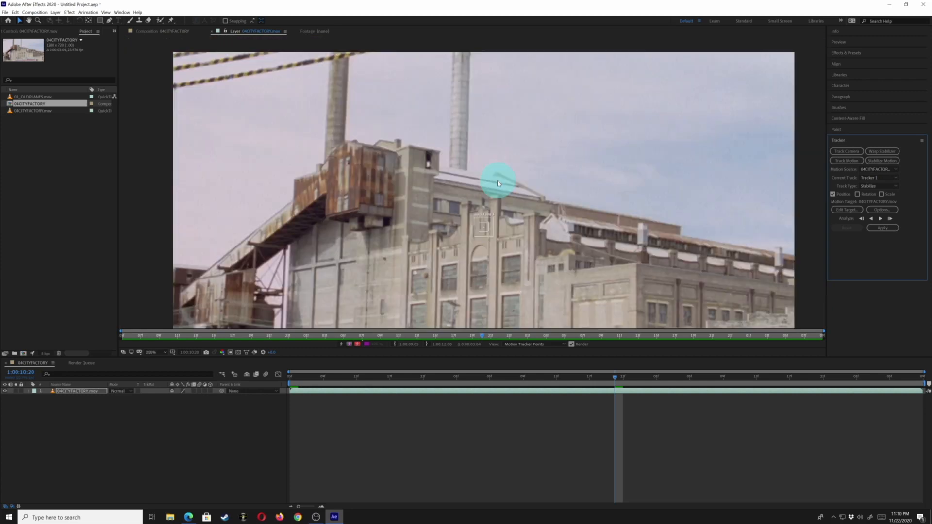
scroll(478, 250, down, 1)
scroll(478, 250, up, 1)
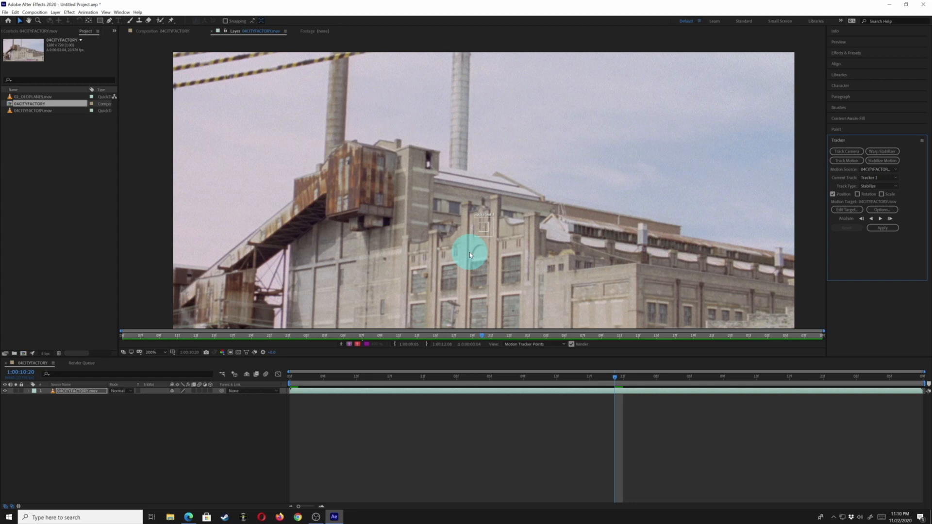
click(477, 136)
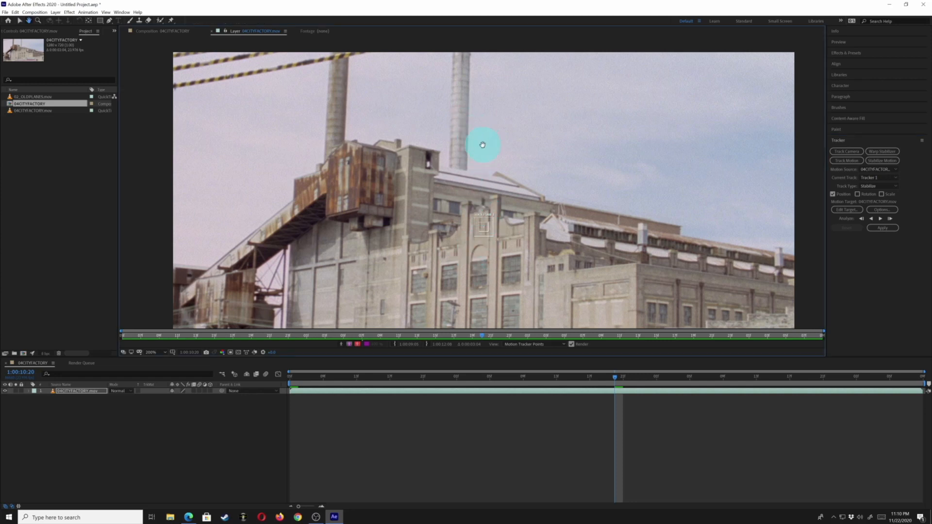
mouse_move(482, 145)
mouse_down()
mouse_move(508, 170)
mouse_move(422, 166)
mouse_move(478, 125)
mouse_move(467, 127)
mouse_move(488, 133)
mouse_up()
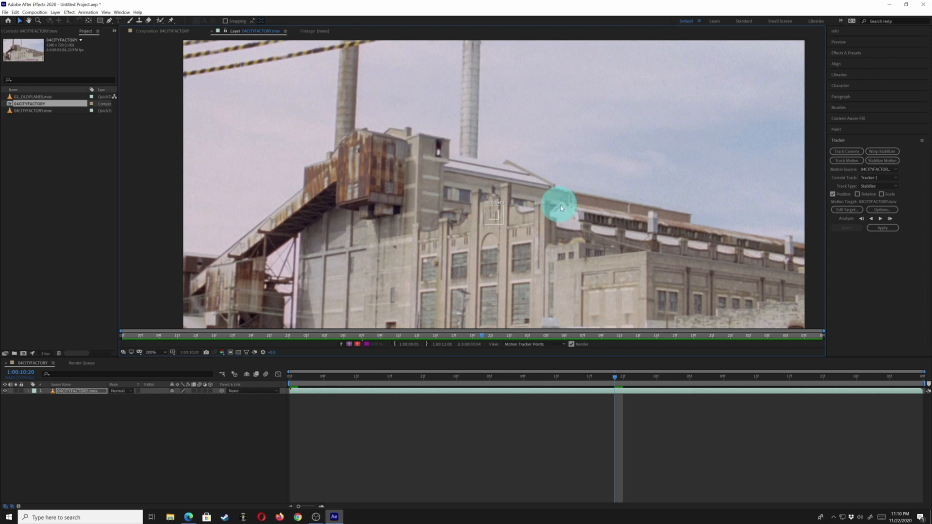
click(857, 194)
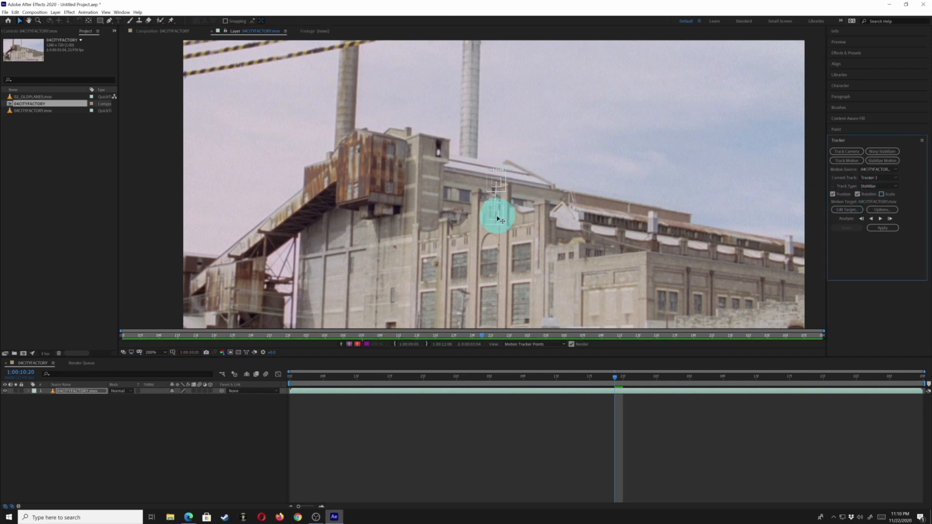
Step: Place Track Point 1 on the dark tower opening and Track Point 2 on the long building's roofline, enlarging the second point's search region
drag(498, 219, 444, 158)
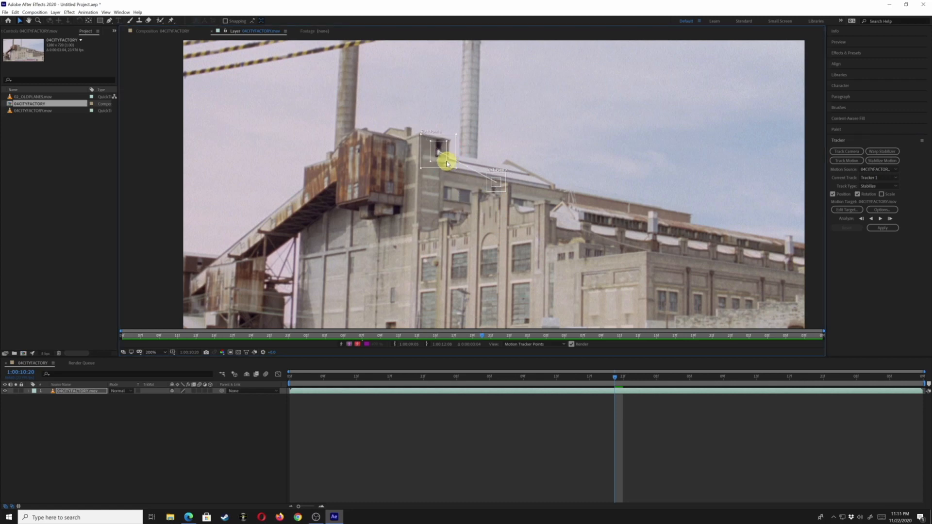
drag(445, 161, 609, 242)
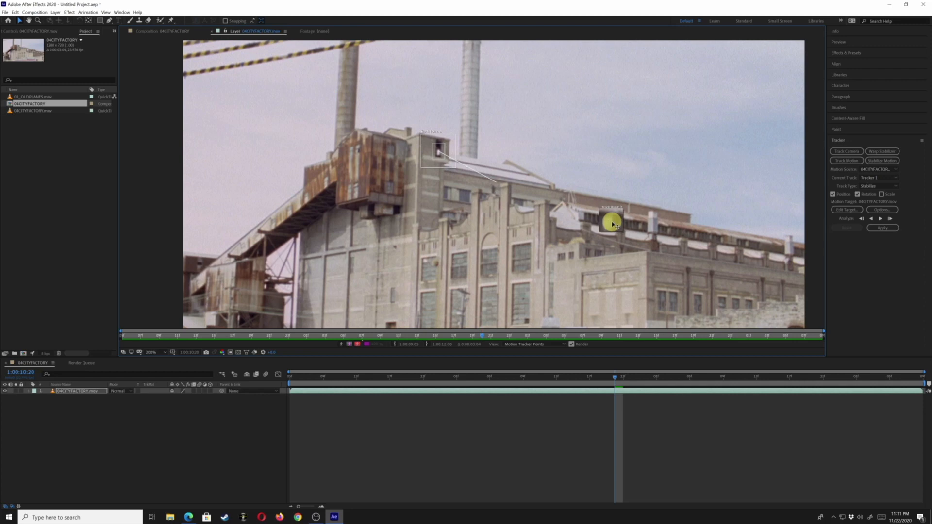
drag(613, 225, 642, 238)
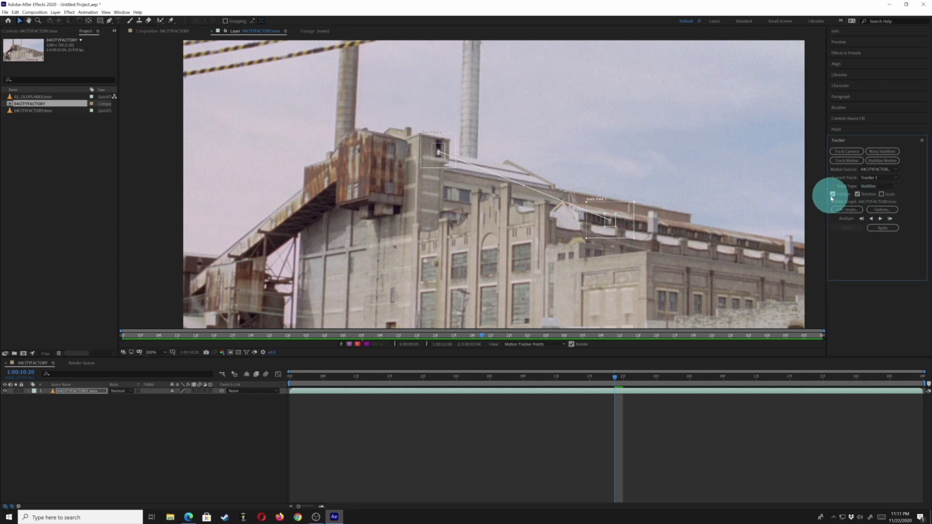
Step: Analyze both track points forward and backward across the clip and apply the stabilization to the X and Y dimensions
click(880, 219)
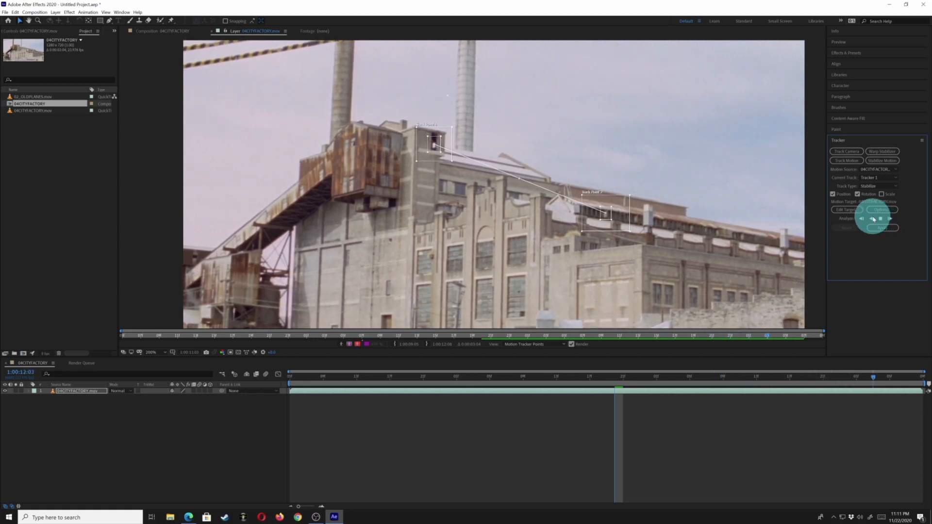
click(871, 219)
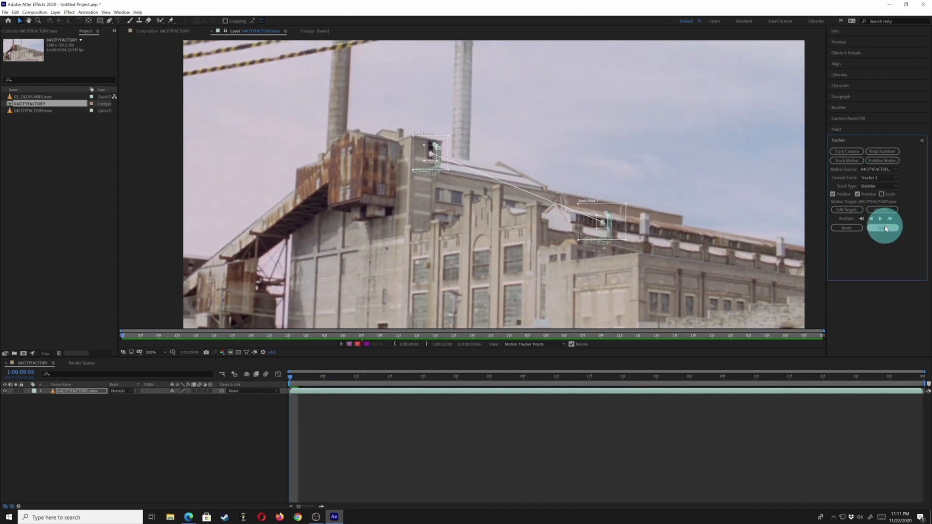
click(885, 228)
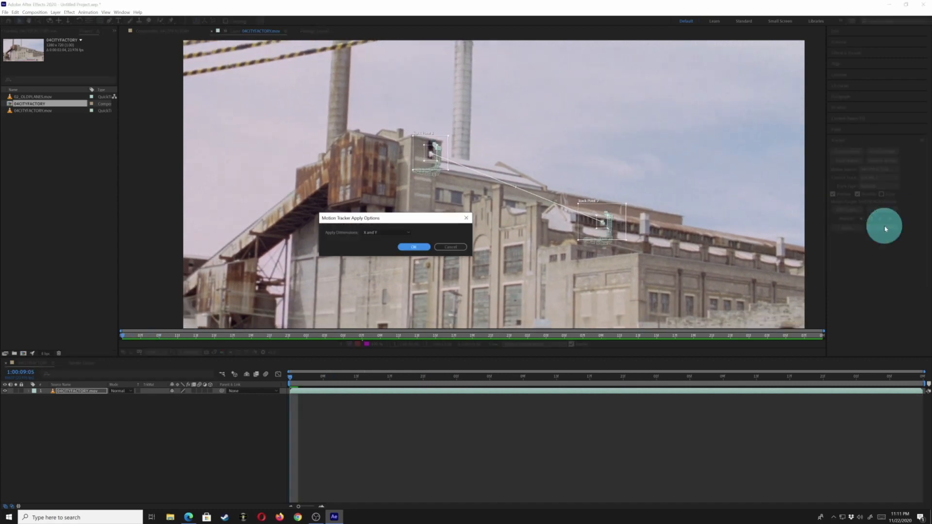
click(411, 246)
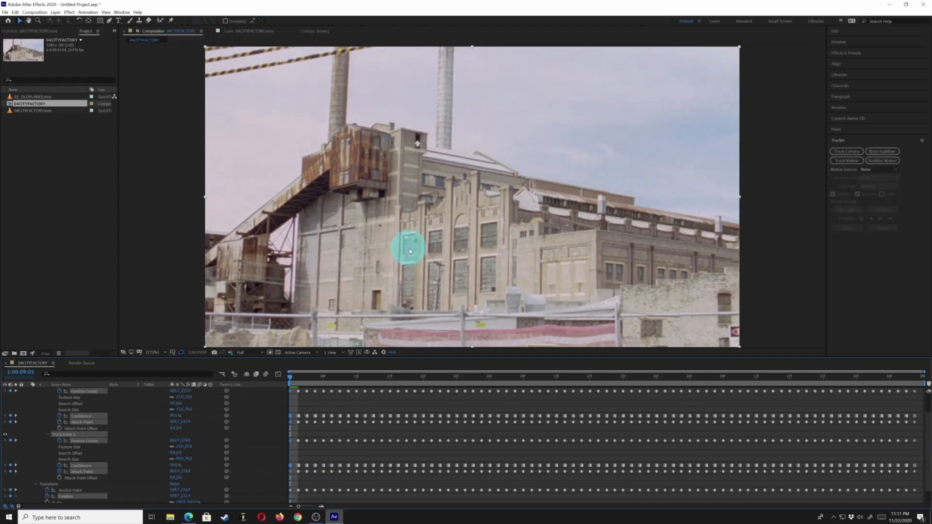
Step: Preview the position-and-rotation stabilized composition and collapse the factory layer's Motion Trackers data
key(space)
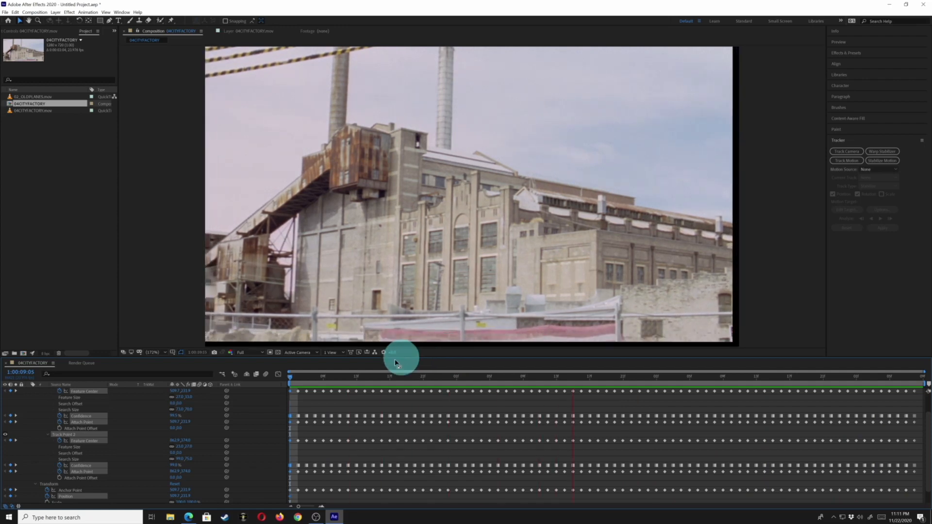
key(space)
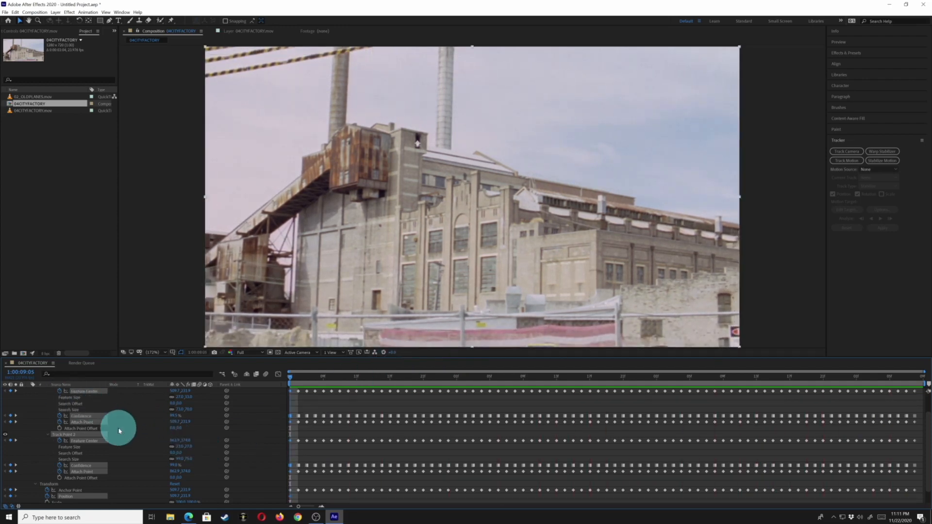
scroll(107, 423, up, 2)
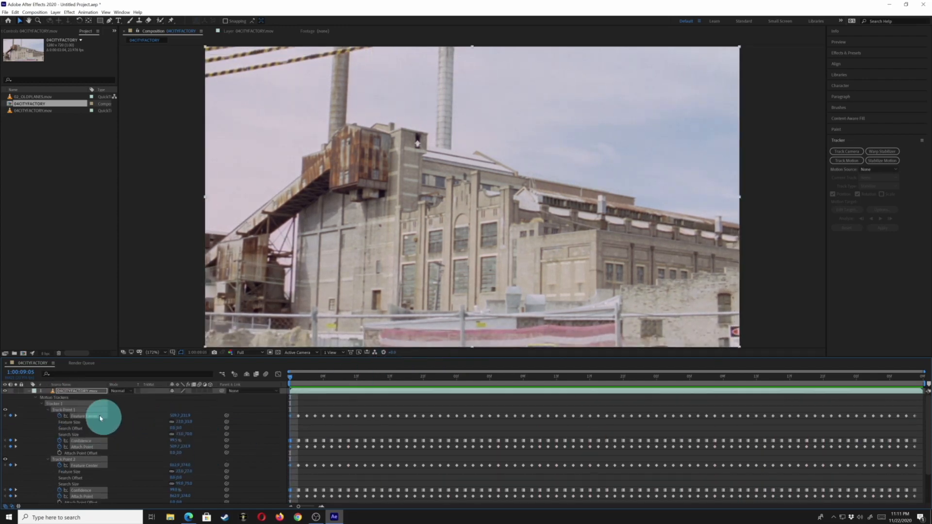
click(36, 398)
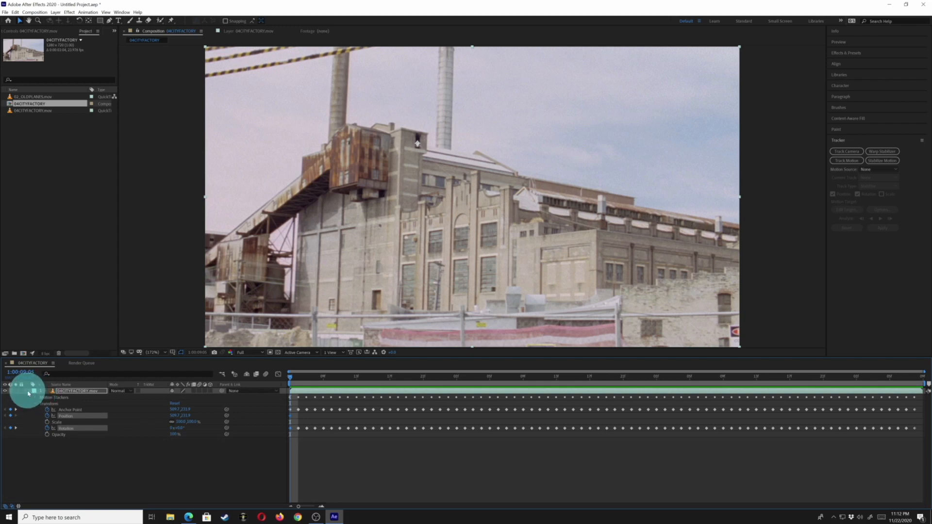
Step: Scale the factory layer up to about 110% to cover the exposed borders and preview the result
click(81, 392)
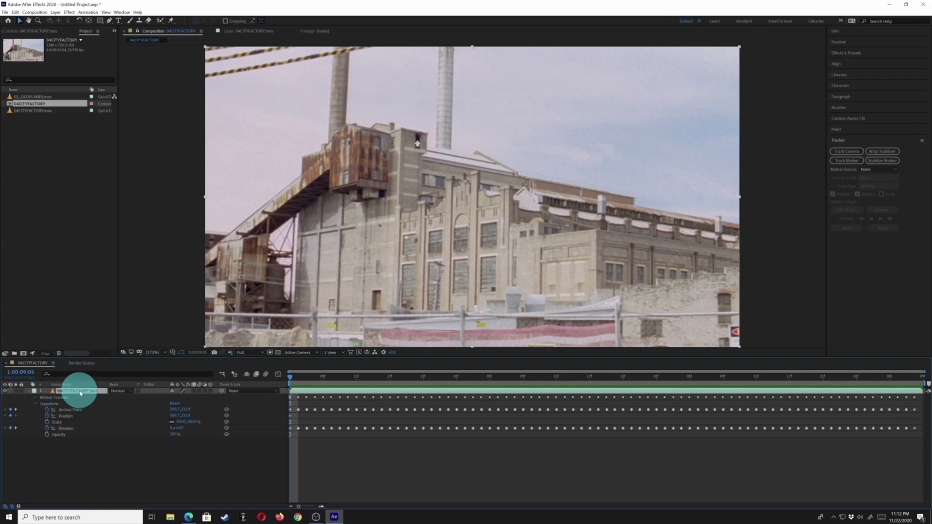
key(s)
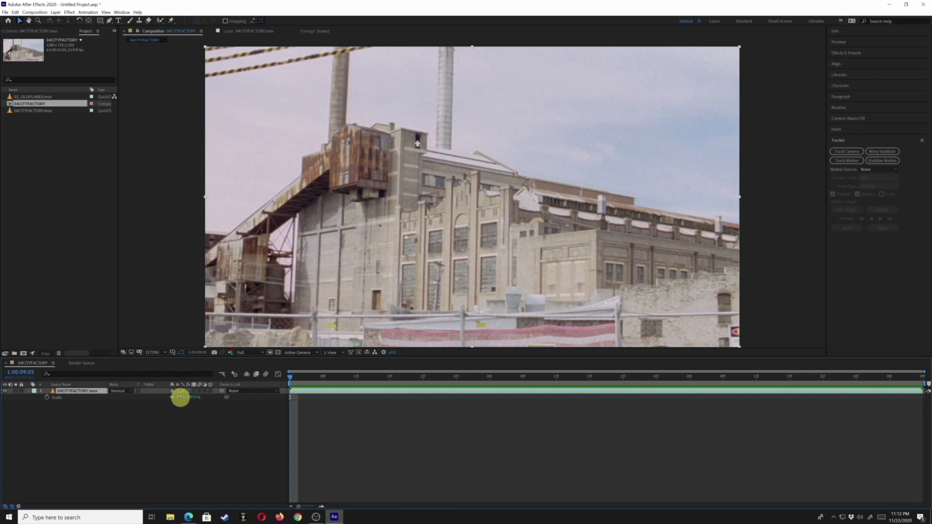
drag(181, 398, 186, 399)
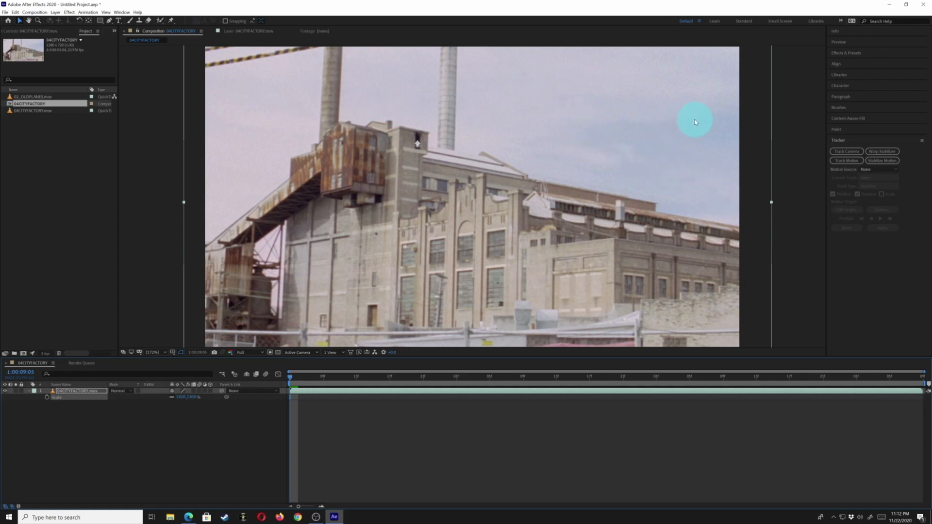
key(space)
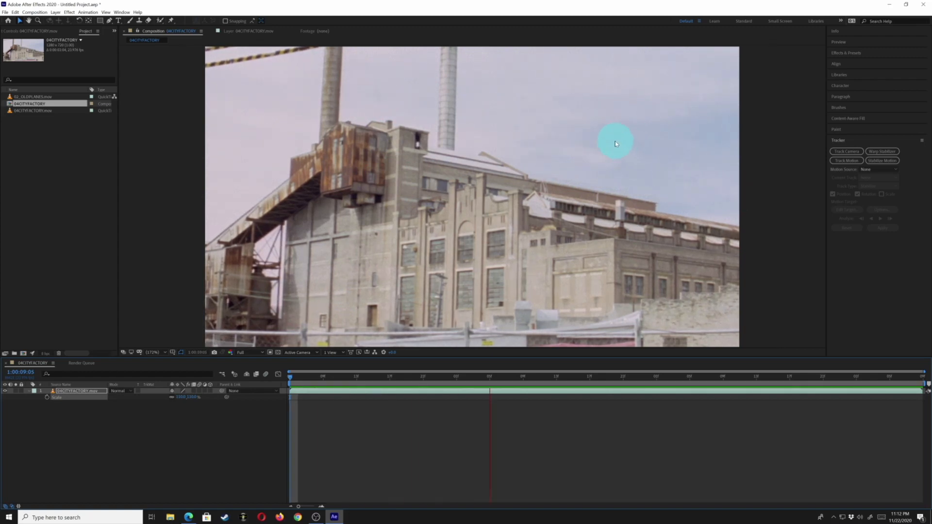
key(space)
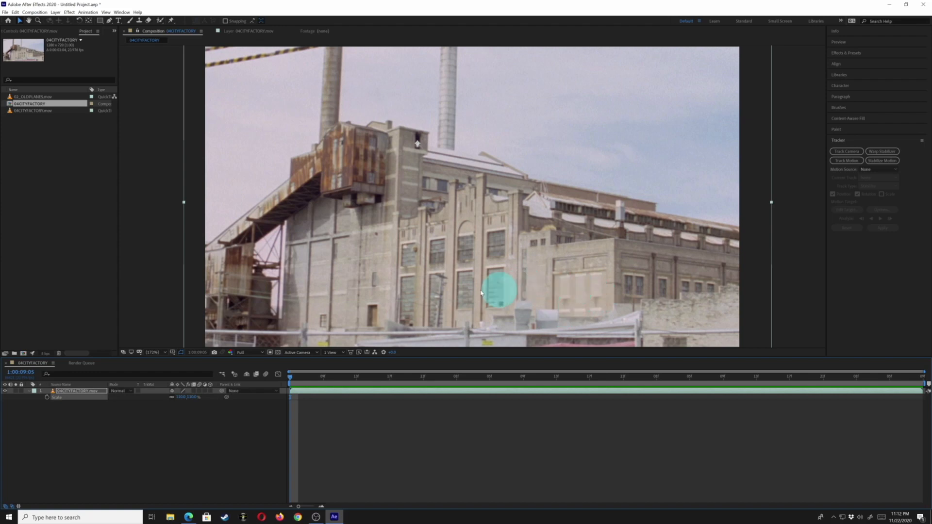
Step: Play back the enlarged, stabilized footage again and show the factory layer's keyframed properties
key(space)
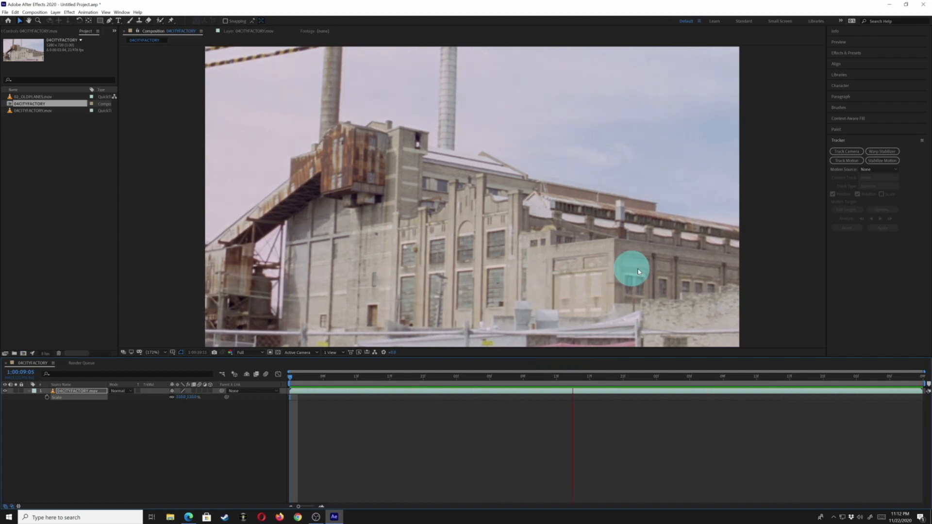
click(94, 393)
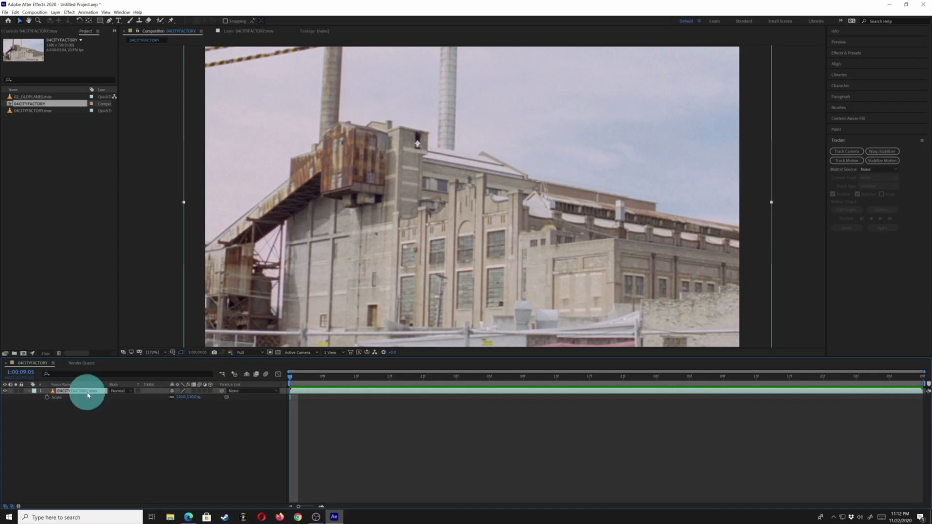
key(space)
key(space)
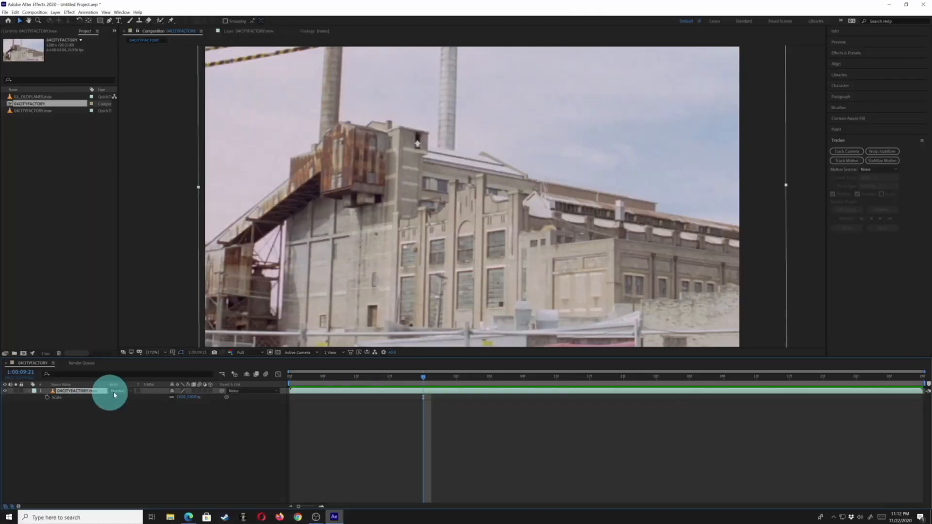
key(u)
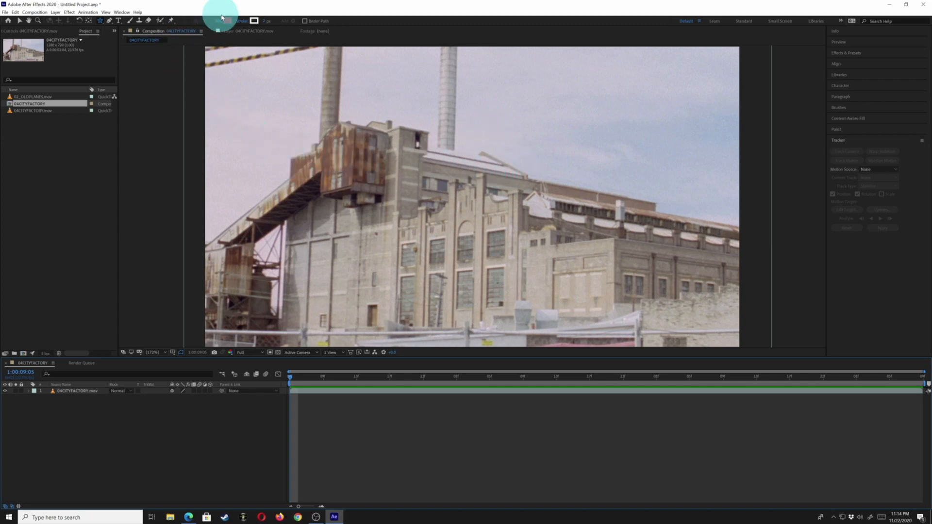
Step: Draw a red pentagon with the Polygon tool over the middle of the factory building as a new shape layer
click(99, 24)
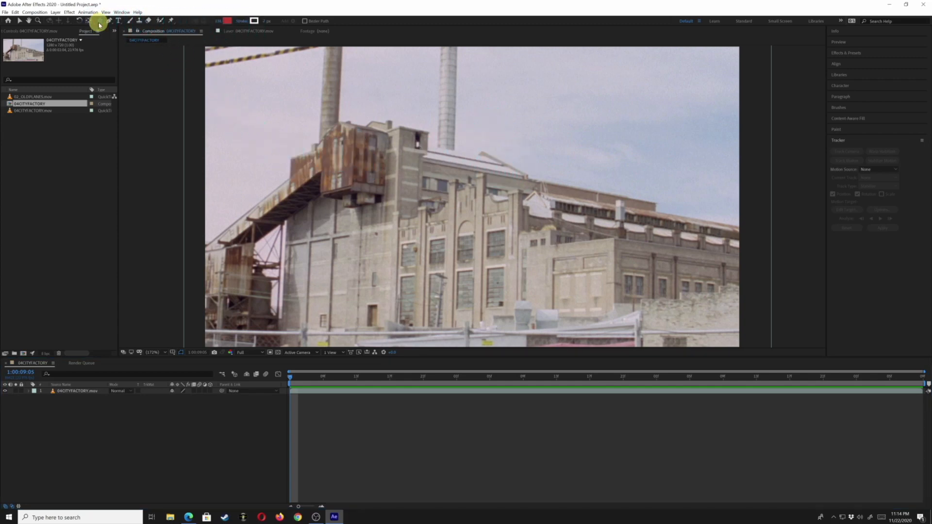
drag(99, 24, 120, 44)
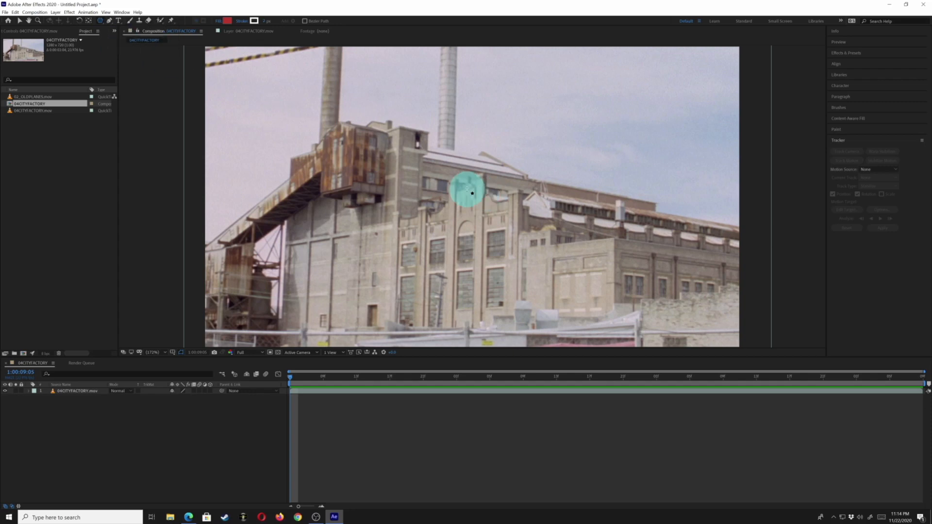
drag(470, 195, 510, 211)
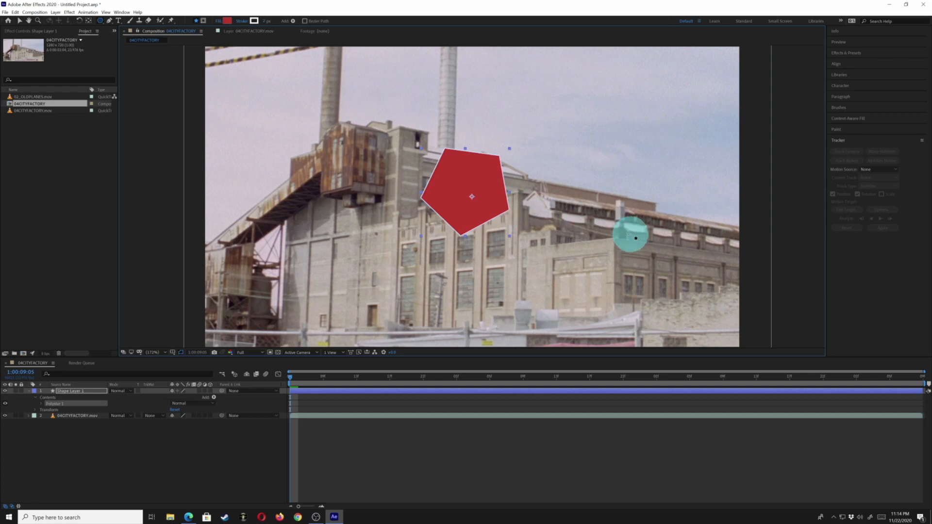
Step: Parent Shape Layer 1 to the 04CITYFACTORY.mov layer and preview the composition
click(83, 392)
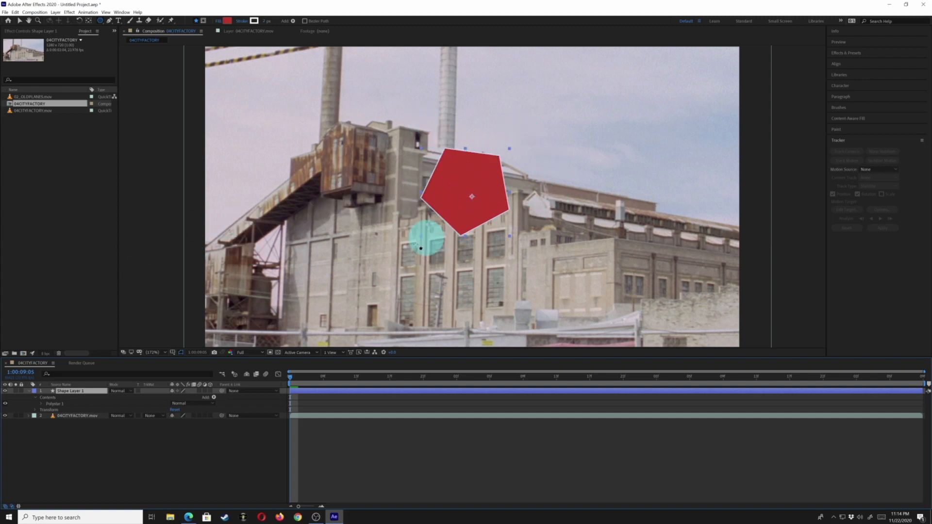
click(88, 415)
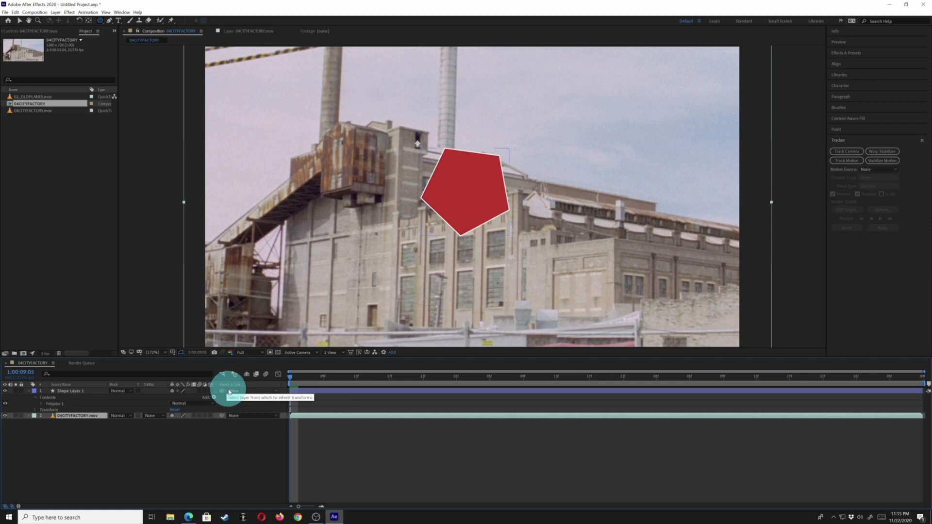
click(69, 390)
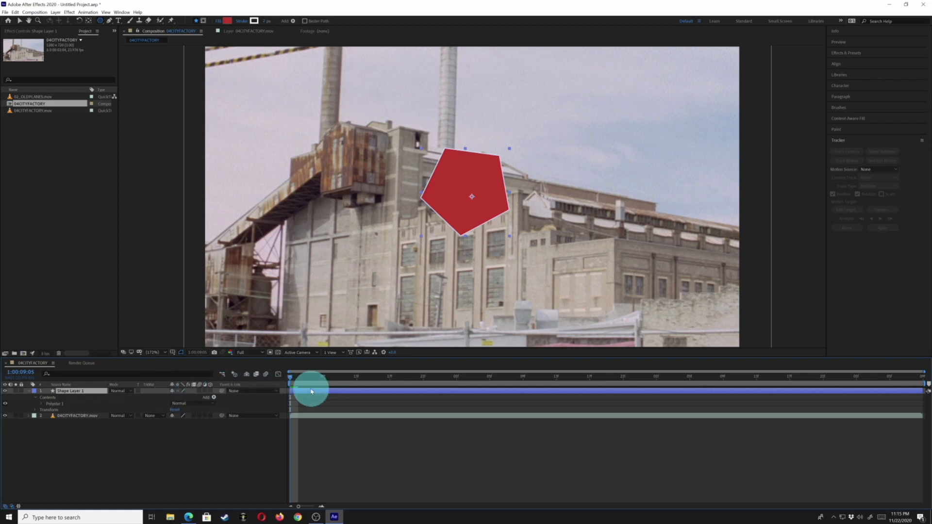
click(222, 393)
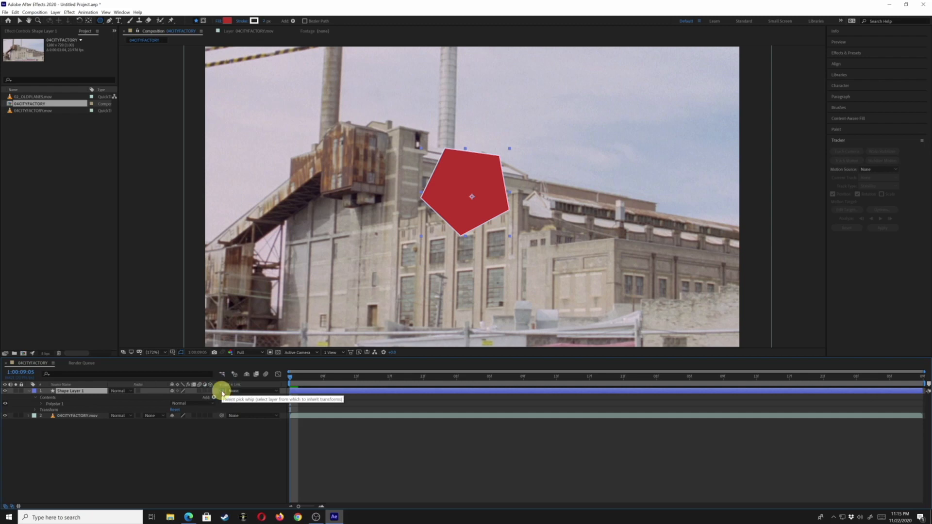
mouse_move(222, 393)
mouse_down()
mouse_move(129, 415)
mouse_move(73, 416)
mouse_move(208, 397)
mouse_up()
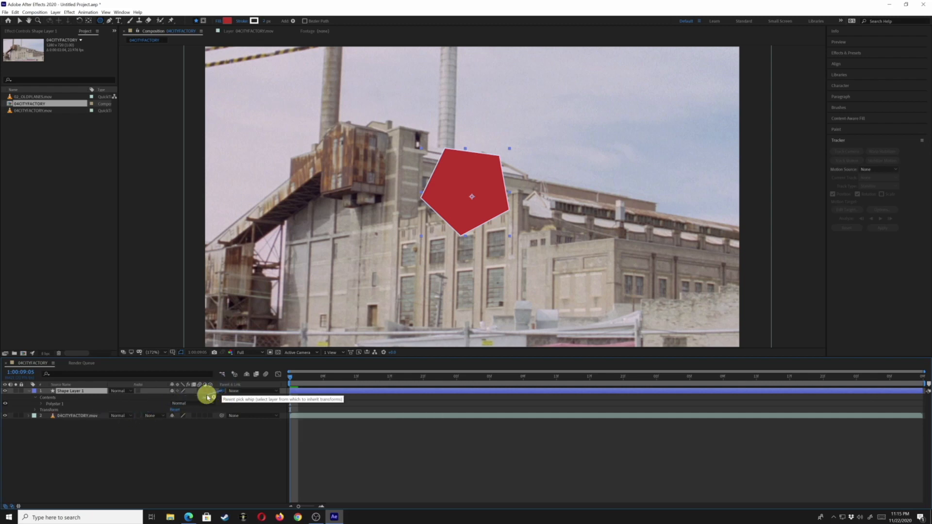
click(237, 390)
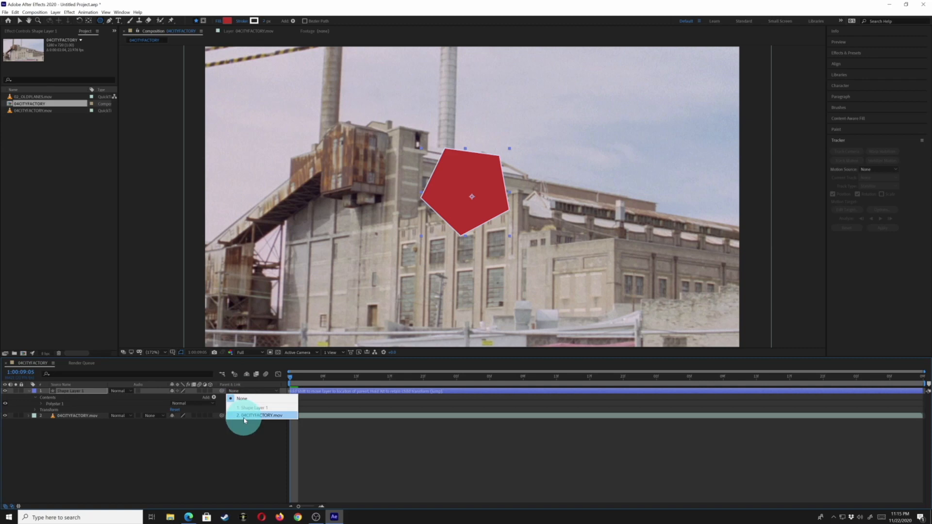
click(217, 434)
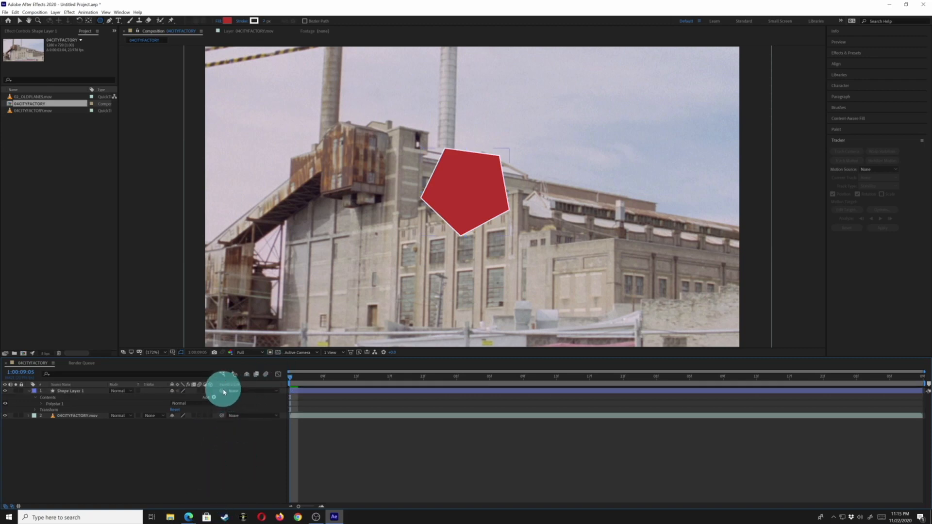
drag(200, 411, 66, 418)
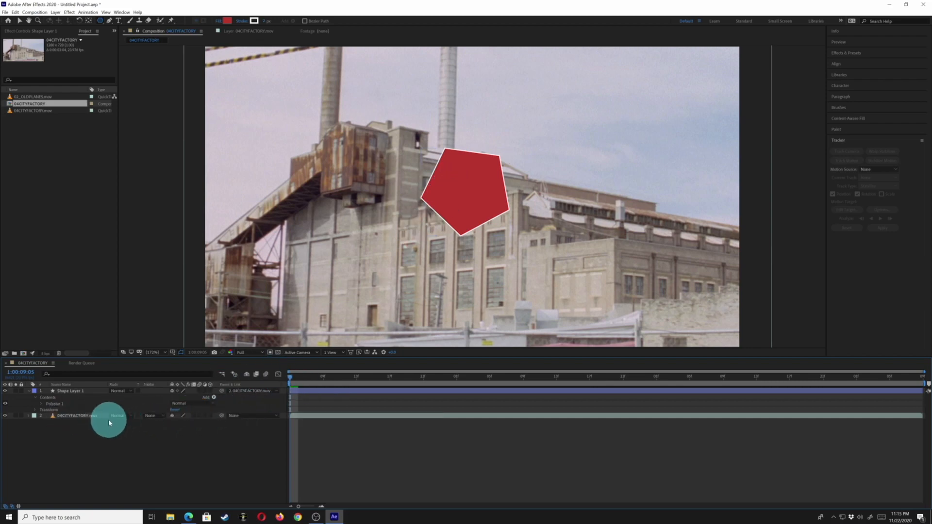
key(space)
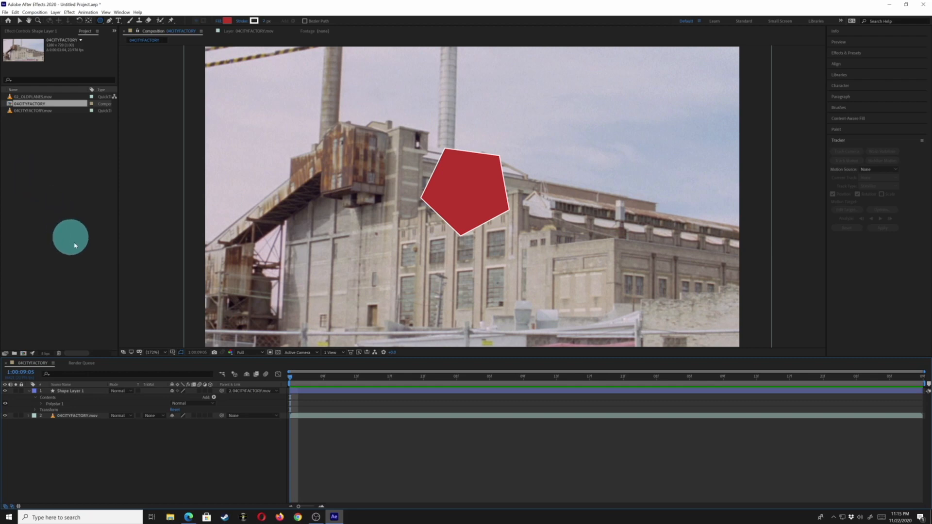
Step: Hide the 04CITYFACTORY.mov layer in the composition and select Shape Layer 1
click(14, 111)
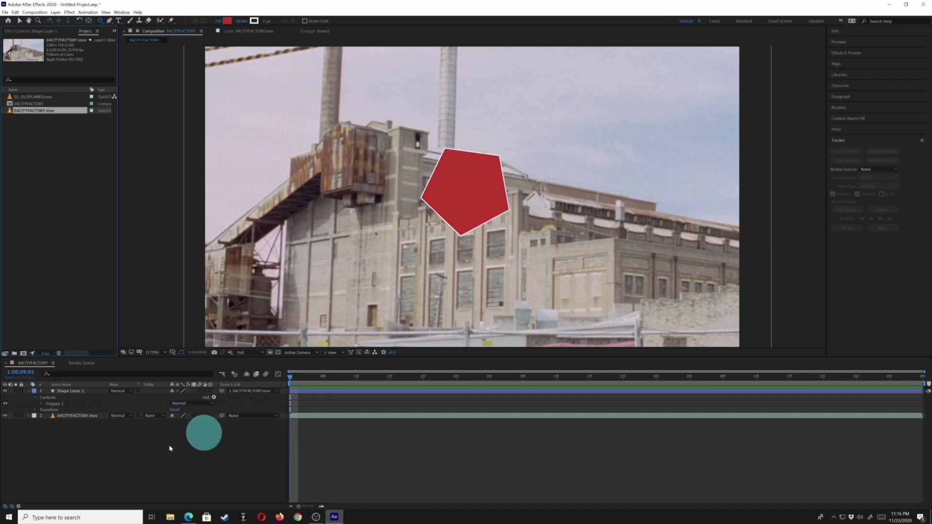
click(72, 415)
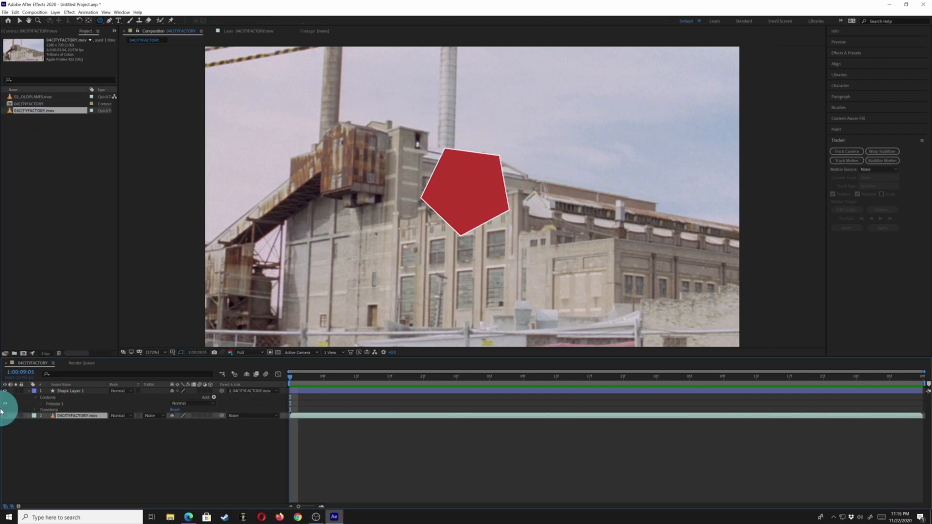
click(5, 415)
click(34, 390)
click(75, 392)
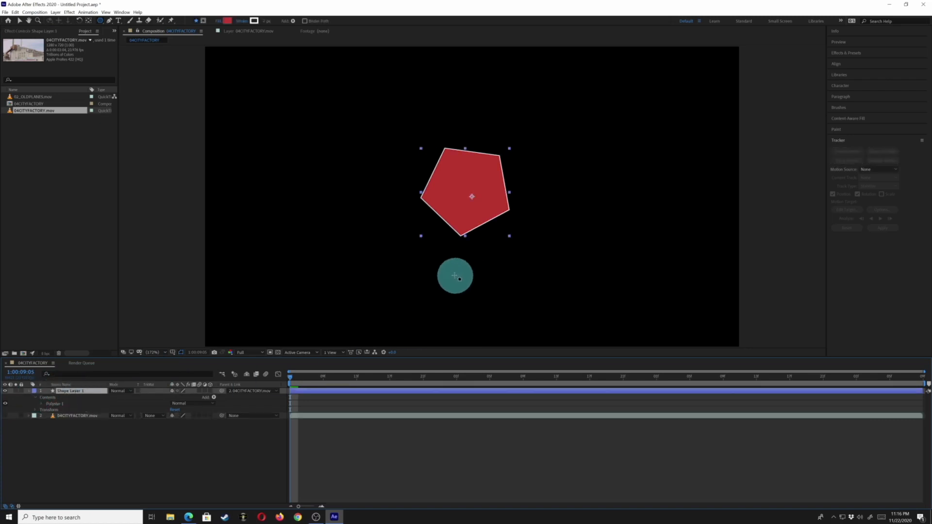
Step: Play back the composition with the factory footage hidden to examine the parented pentagon's movement
click(75, 409)
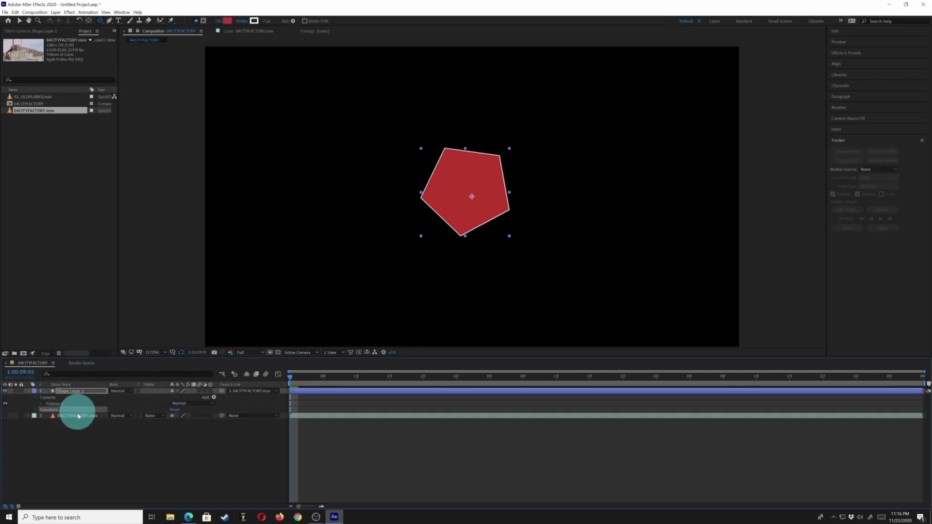
click(66, 416)
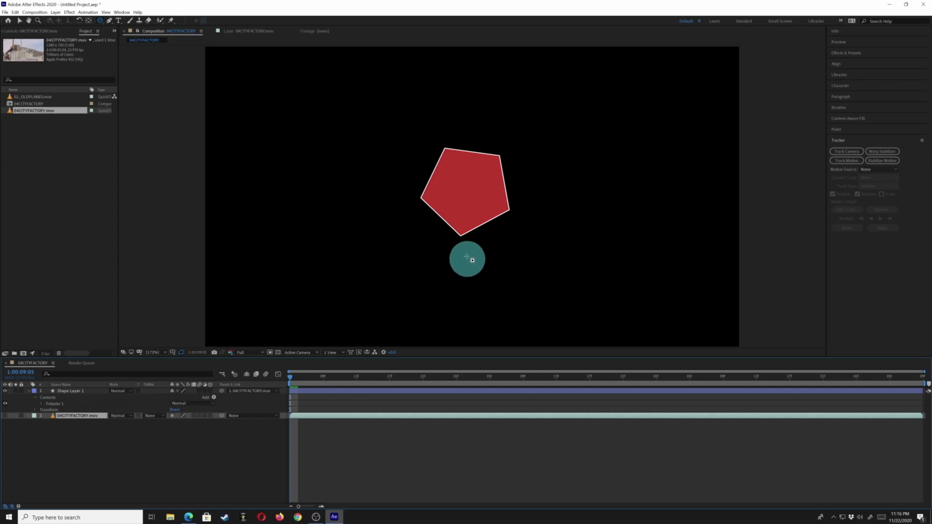
key(space)
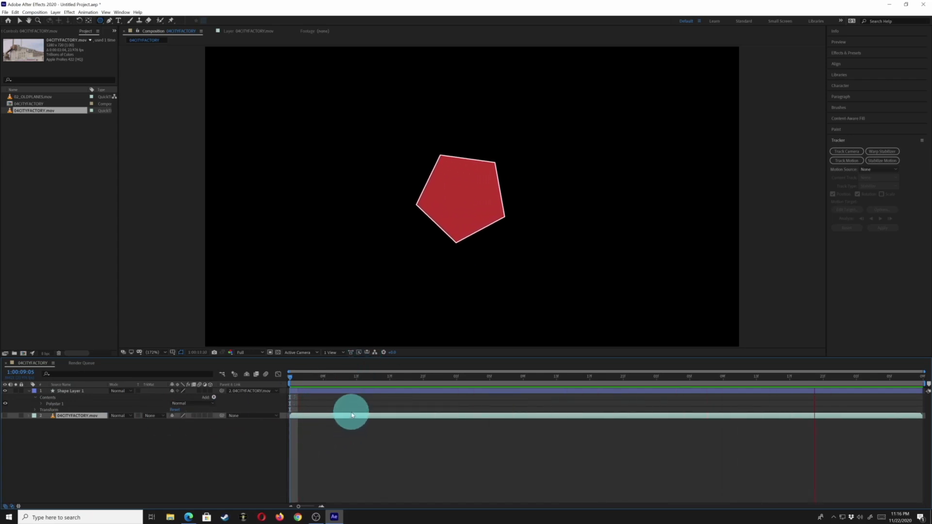
click(64, 394)
click(64, 393)
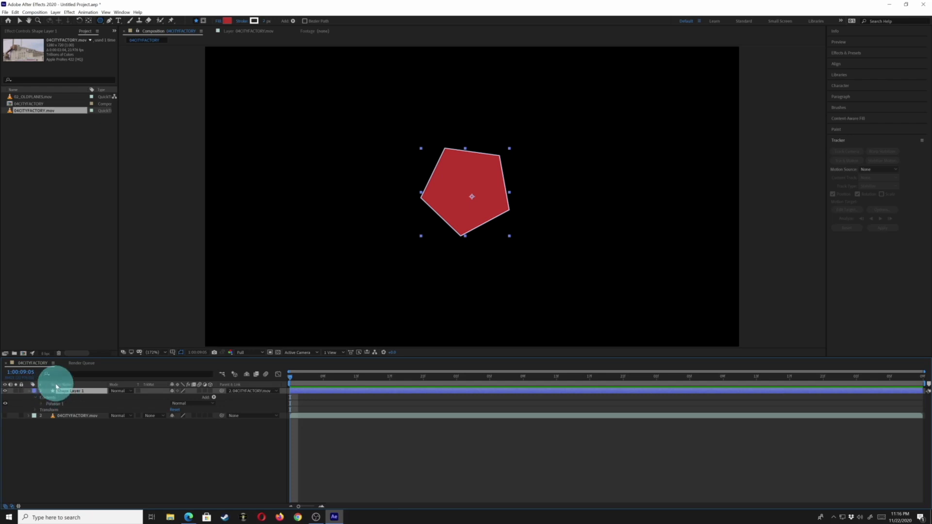
Step: Delete both Shape Layer 1 and the 04CITYFACTORY.mov layer from the composition
click(77, 433)
drag(75, 430, 58, 387)
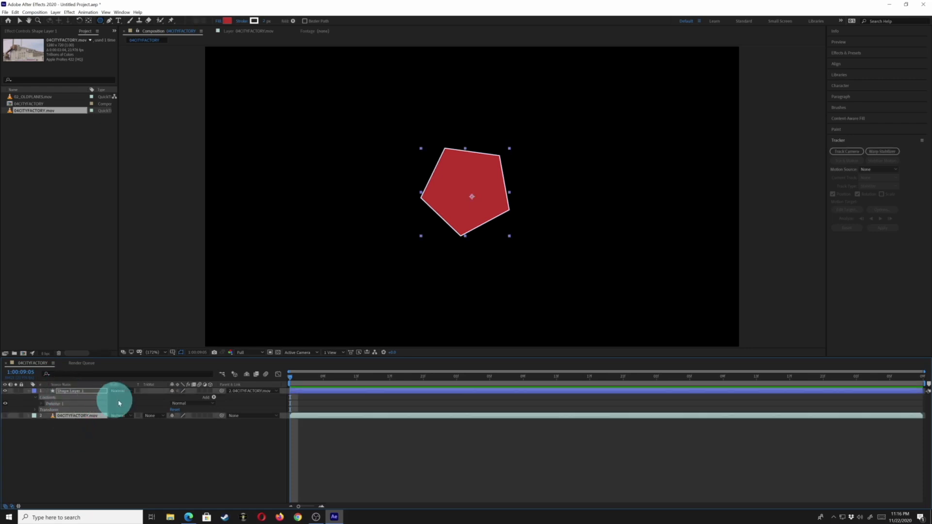
key(Delete)
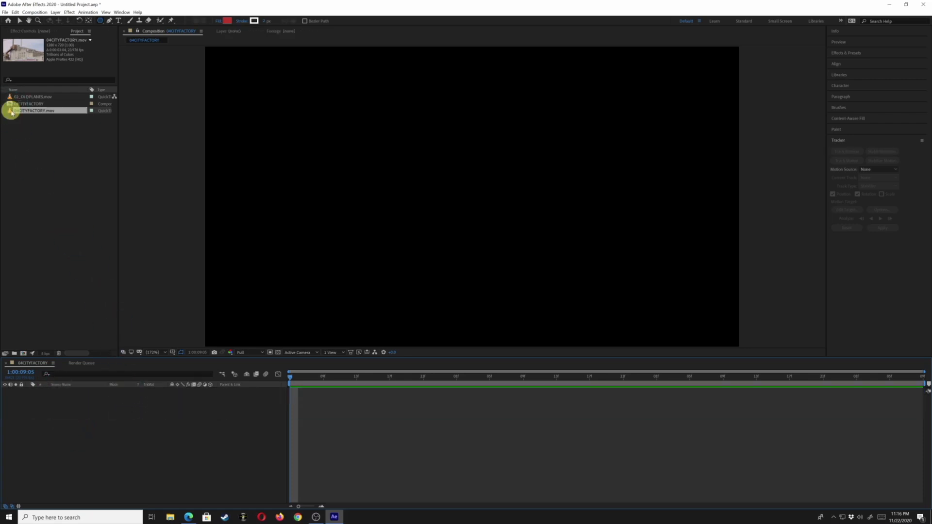
Step: Create a new composition from the 04CITYFACTORY.mov footage and start Track Motion on its layer
click(23, 355)
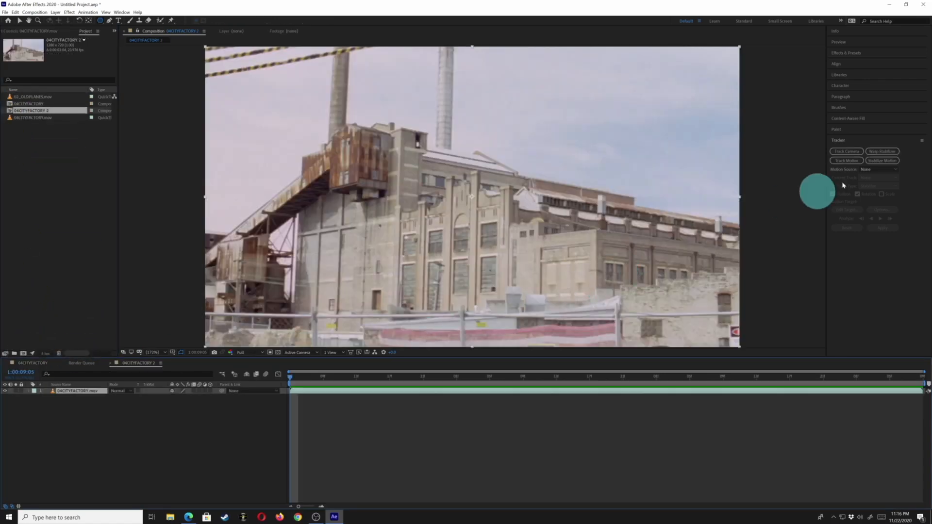
click(855, 160)
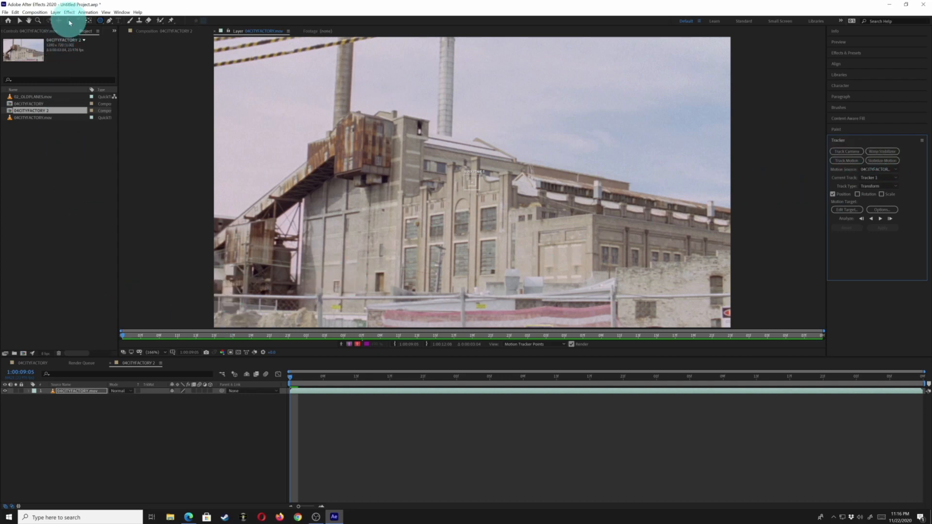
Step: Add a null object layer to the composition and rename it "Camera movement"
click(55, 12)
mouse_move(136, 21)
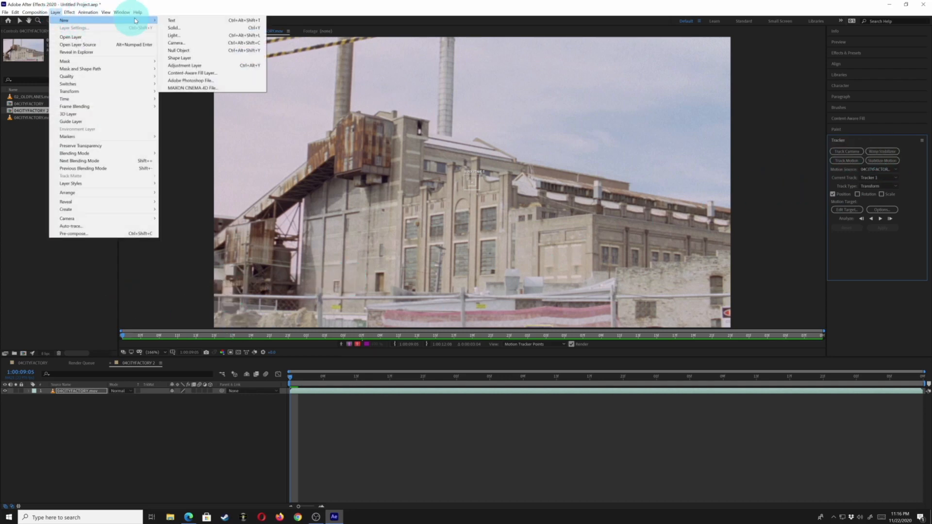
click(195, 52)
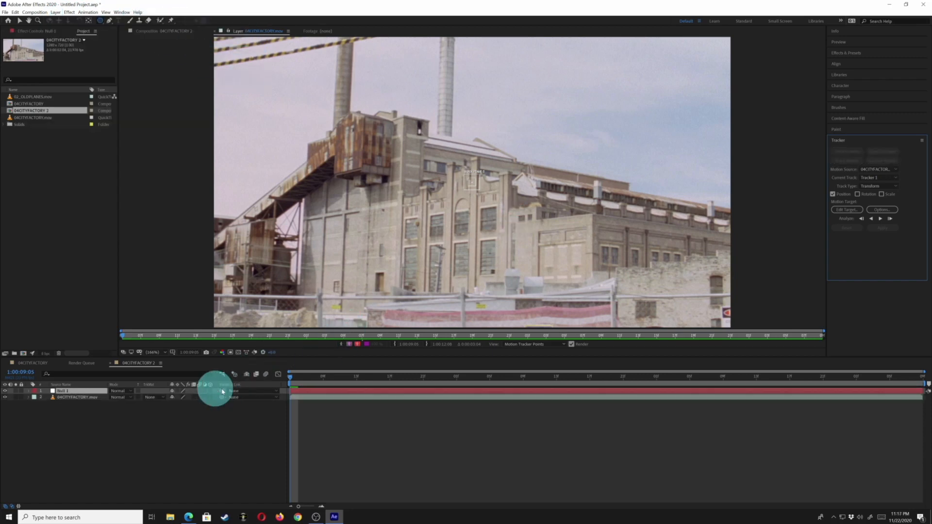
click(63, 391)
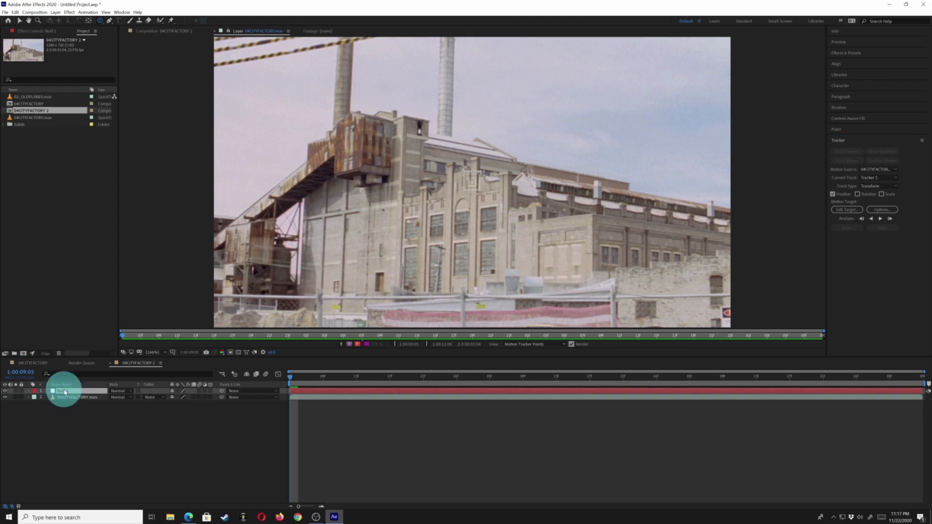
click(64, 391)
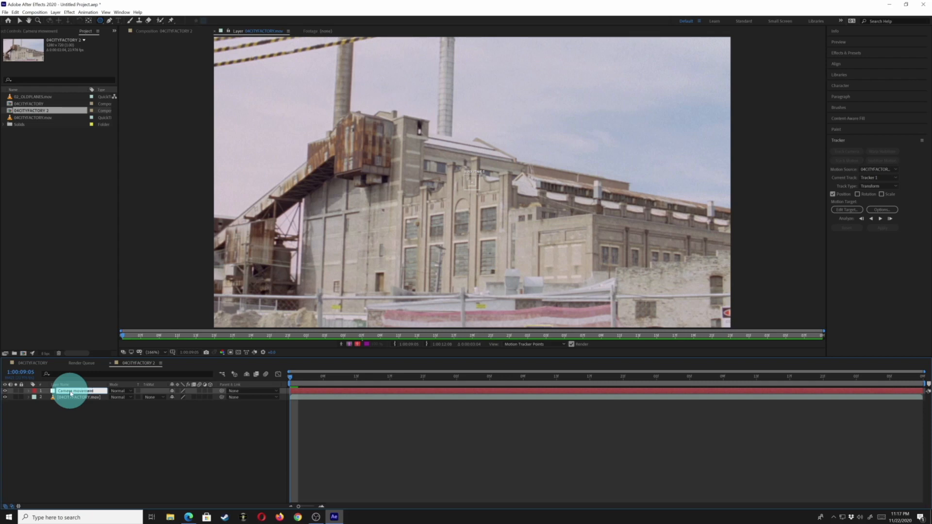
Step: Enable rotation tracking for 04CITYFACTORY.mov, placing Track Point 1 on the tower's dark opening and Track Point 2 on the long roof's window row
click(64, 398)
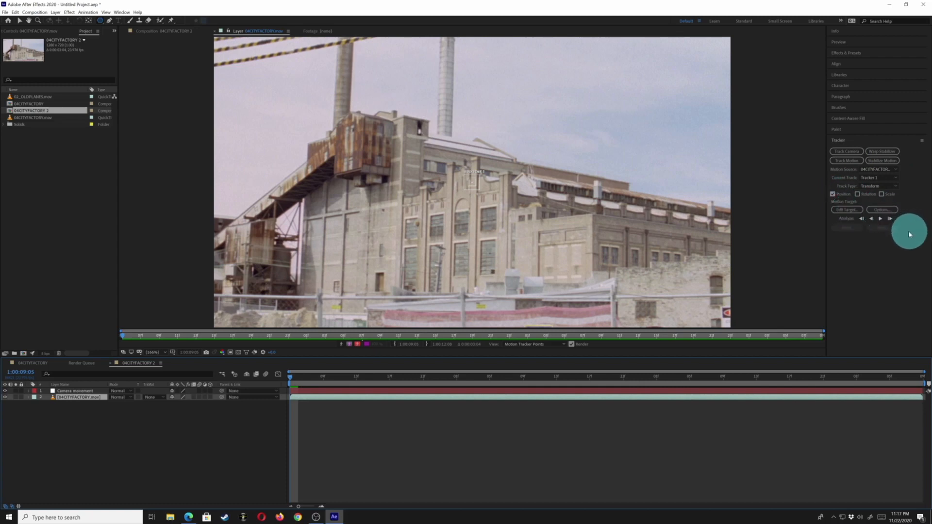
click(857, 194)
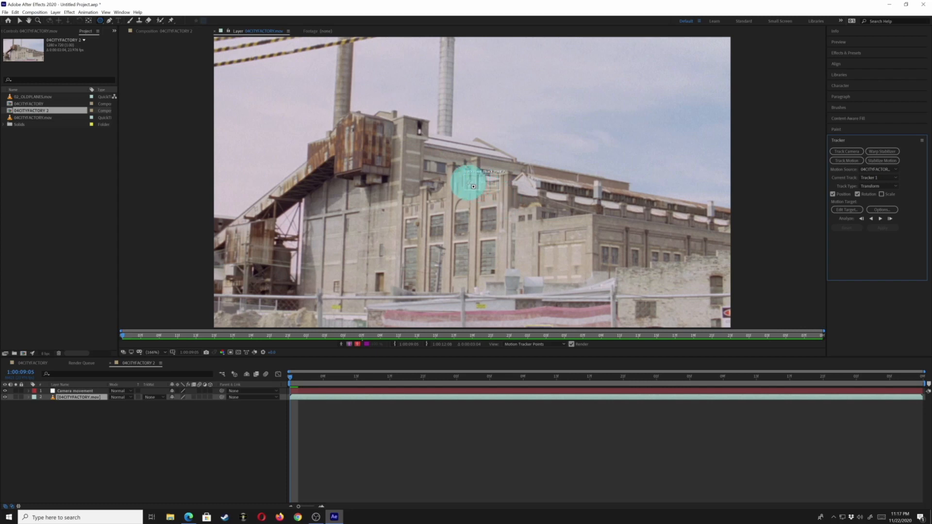
scroll(475, 186, up, 3)
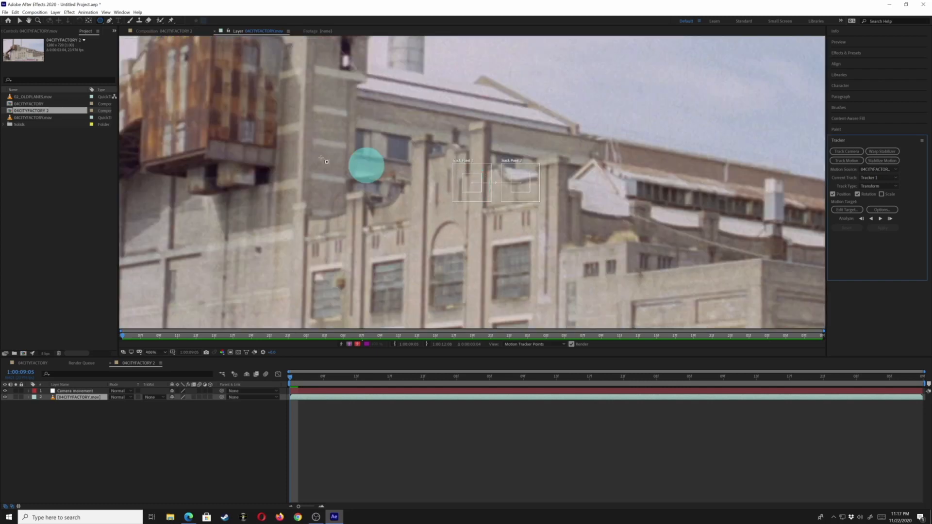
click(19, 20)
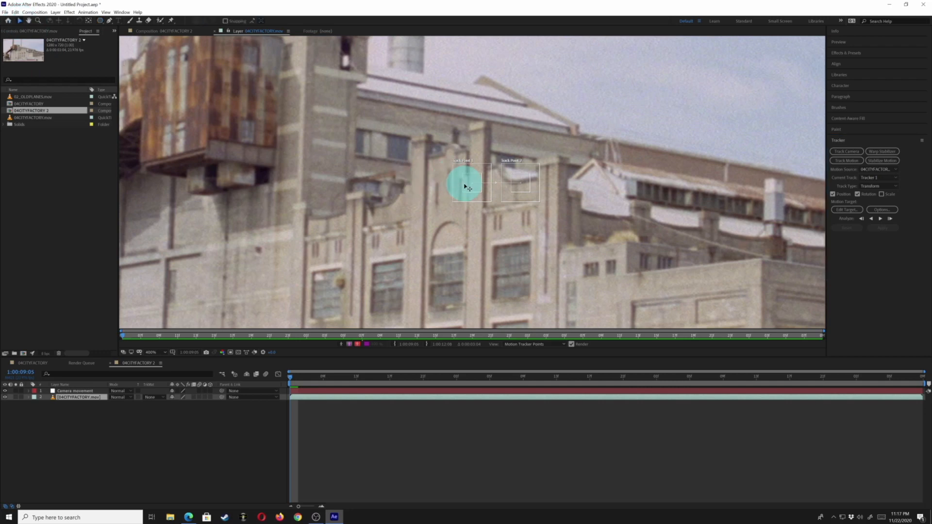
mouse_move(464, 183)
mouse_down()
mouse_move(326, 73)
mouse_move(339, 63)
mouse_up()
drag(527, 186, 697, 201)
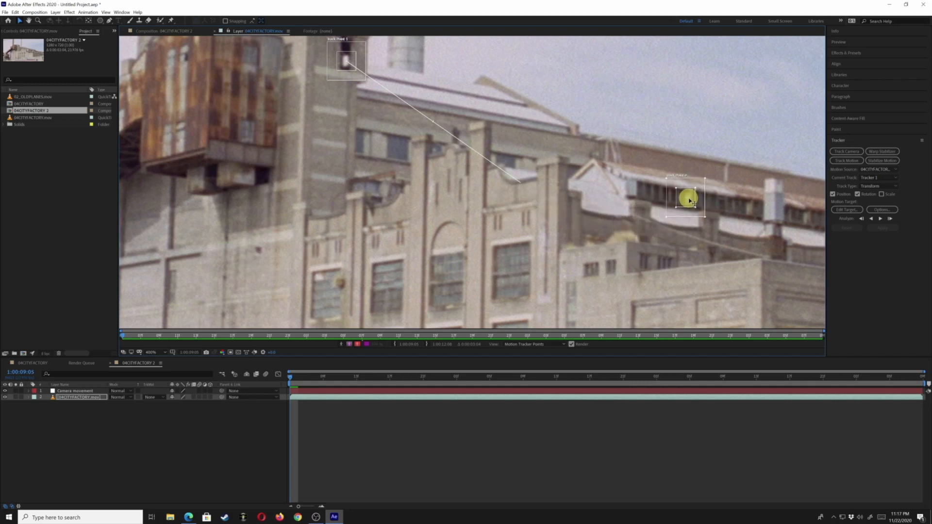
Step: Enlarge the search regions of both track points and analyze the motion forward through the clip
drag(690, 200, 715, 224)
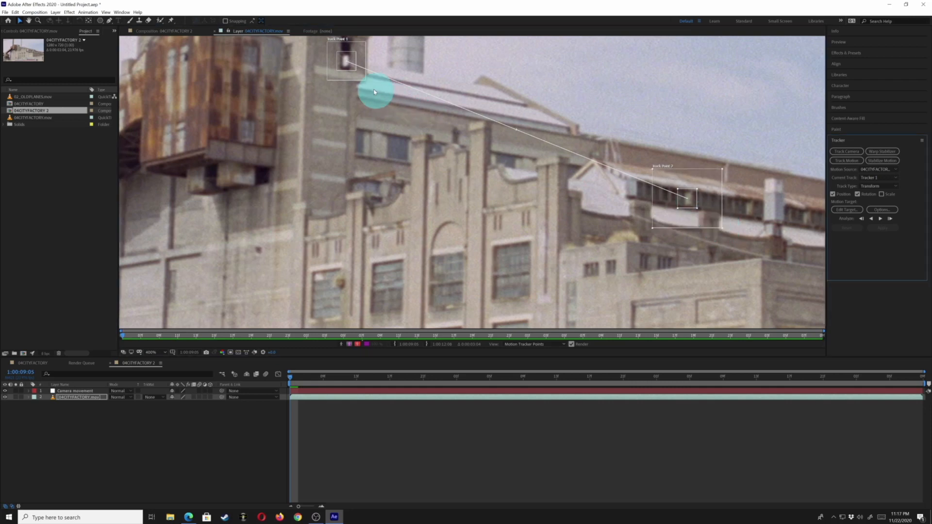
scroll(497, 184, down, 1)
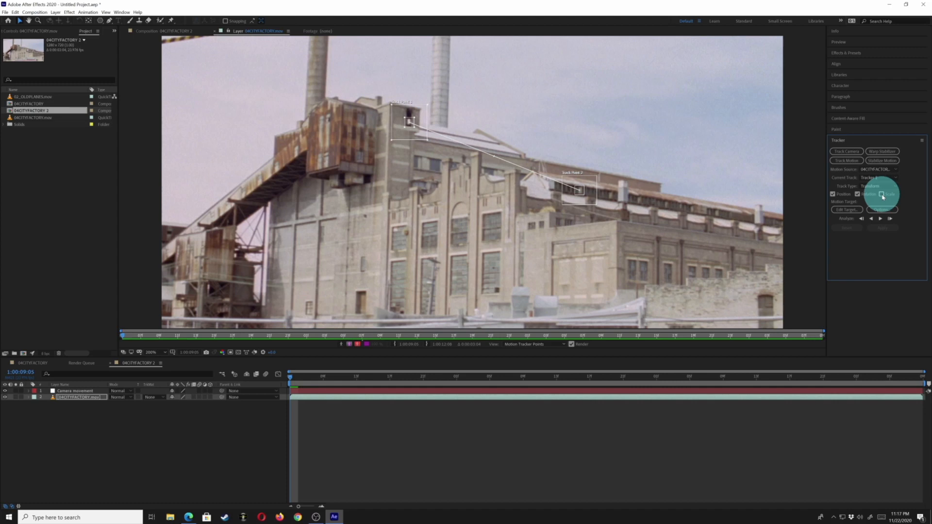
click(882, 210)
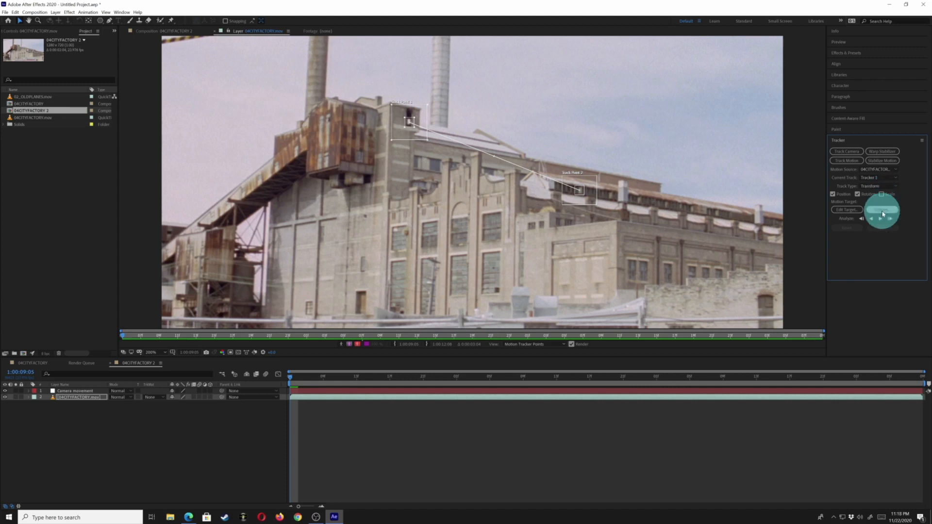
click(882, 222)
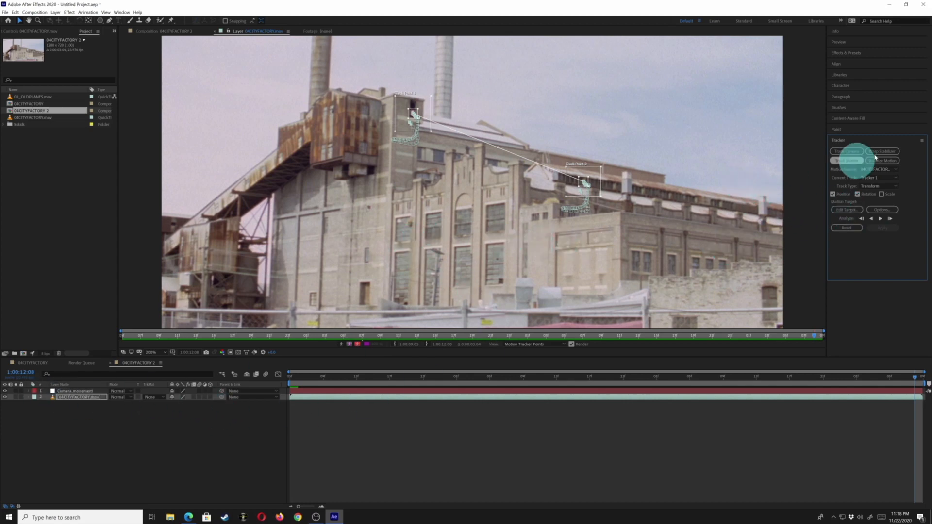
Step: Set the tracker's motion target to the Camera movement layer
click(854, 208)
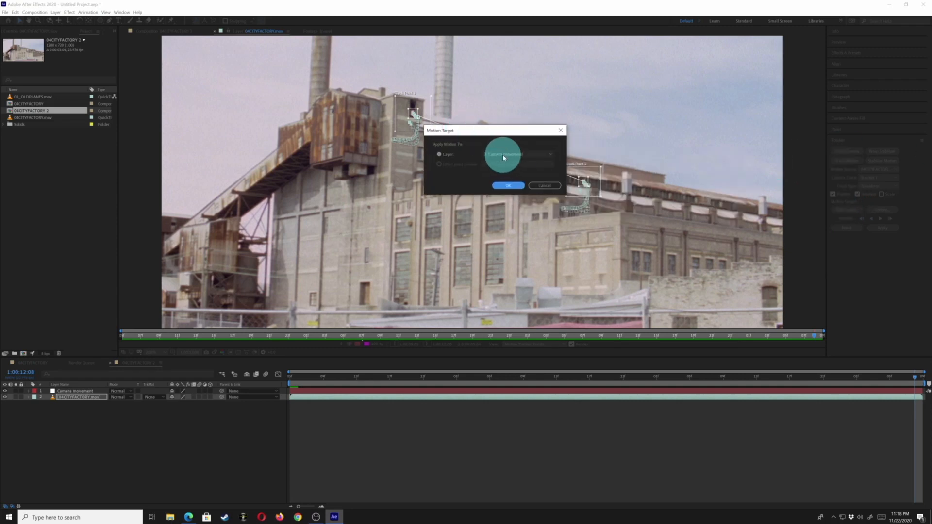
click(503, 156)
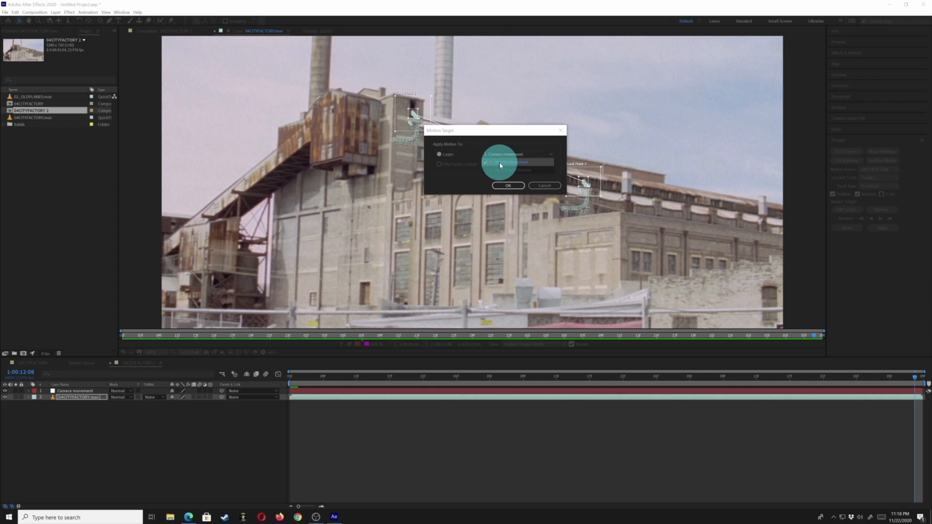
click(499, 164)
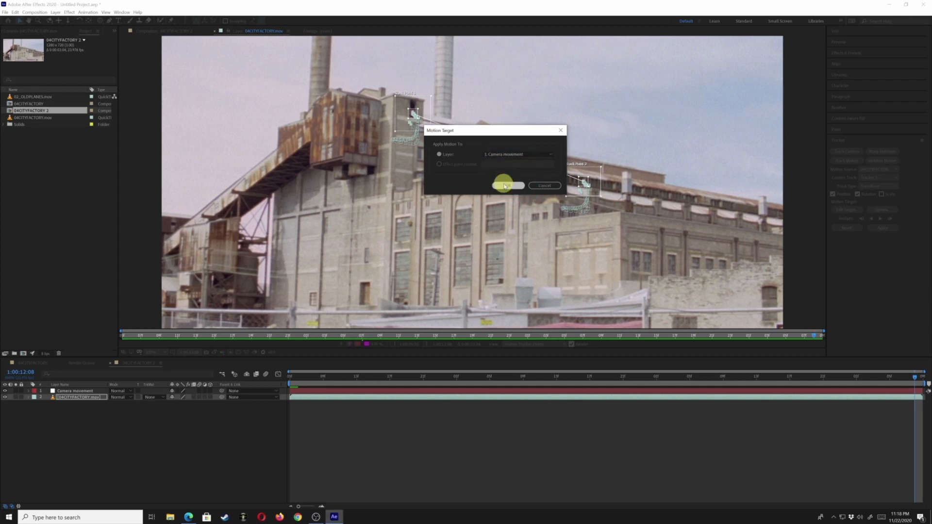
click(508, 186)
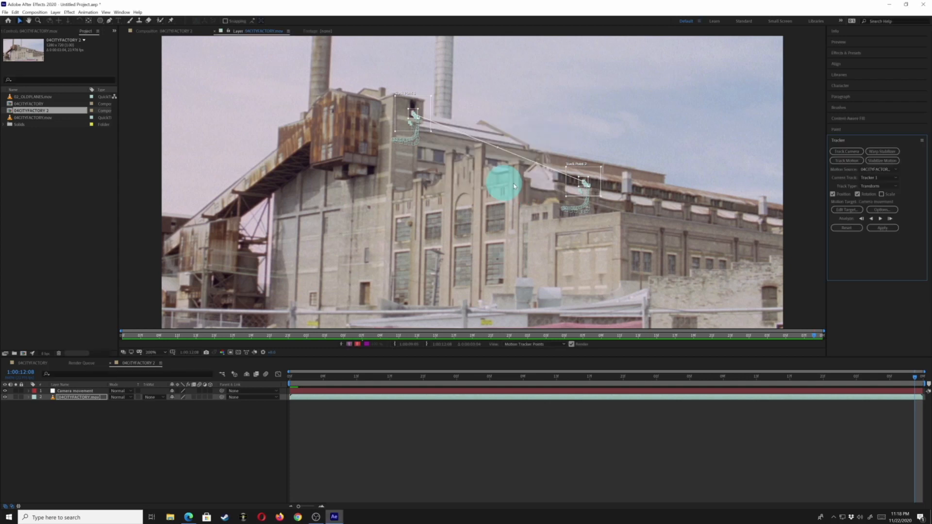
Step: Apply the tracked motion in X and Y to the null and collapse the layers' properties in the timeline
click(884, 229)
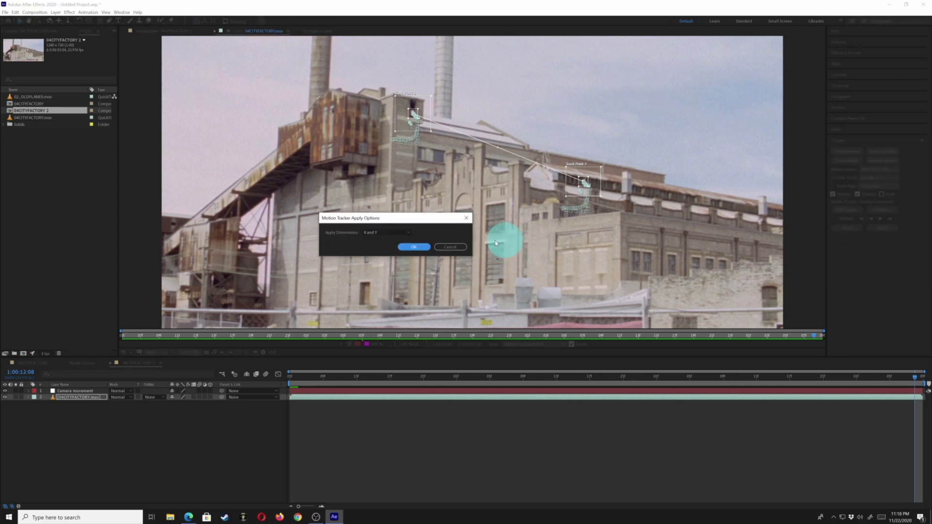
click(414, 247)
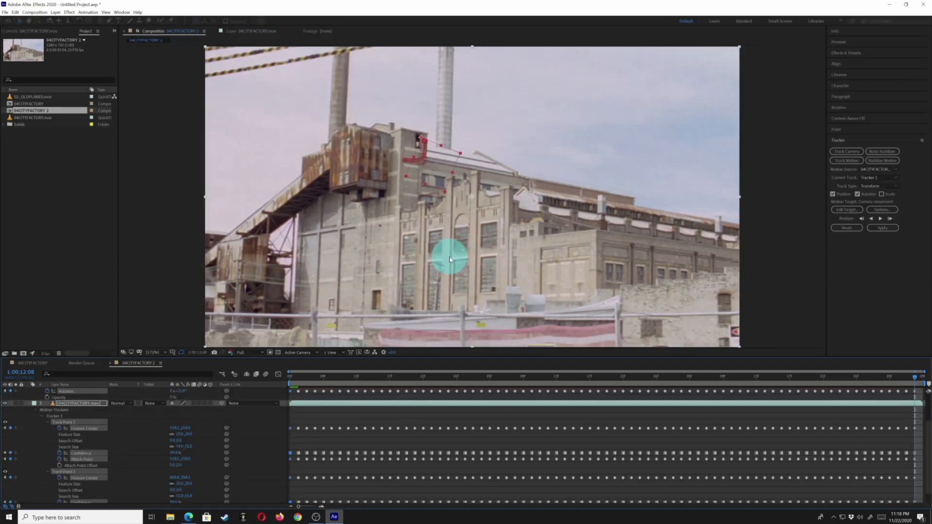
click(29, 404)
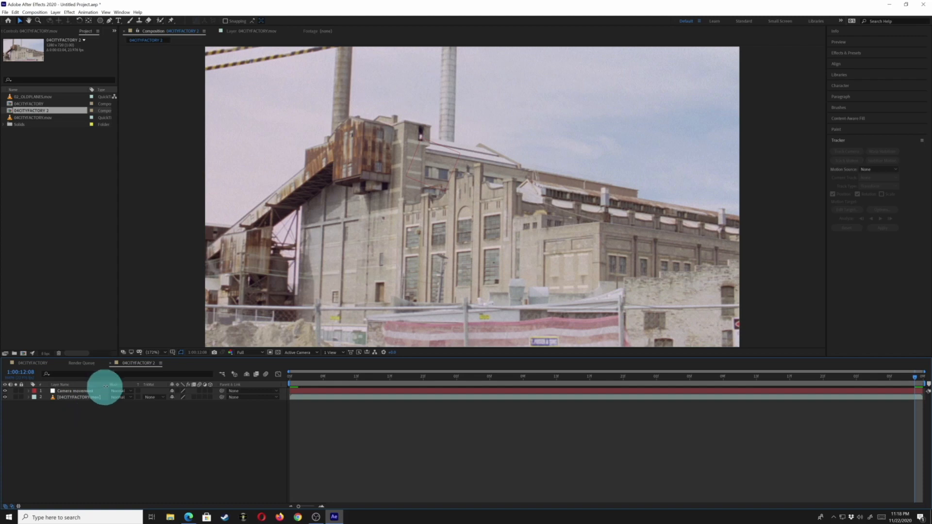
Step: Add a text layer reading "FACTORY" across the middle of the factory building
click(118, 22)
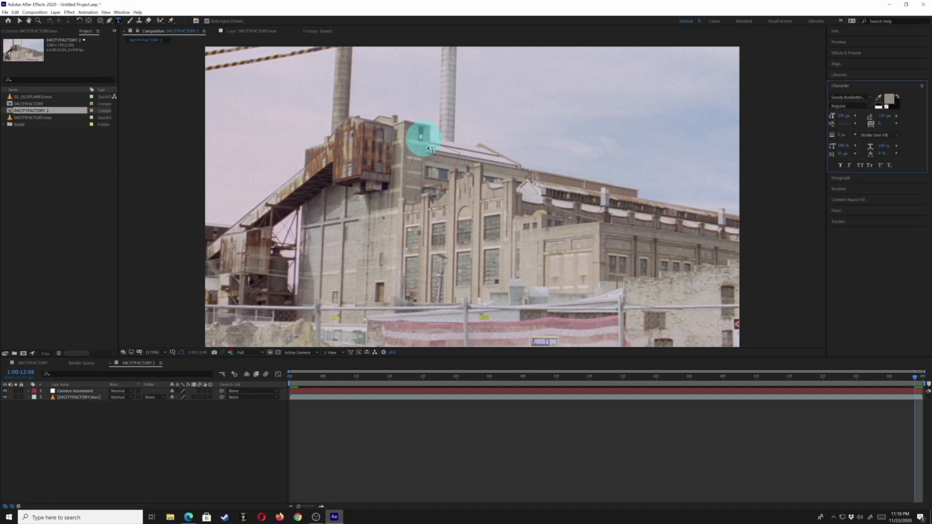
click(431, 245)
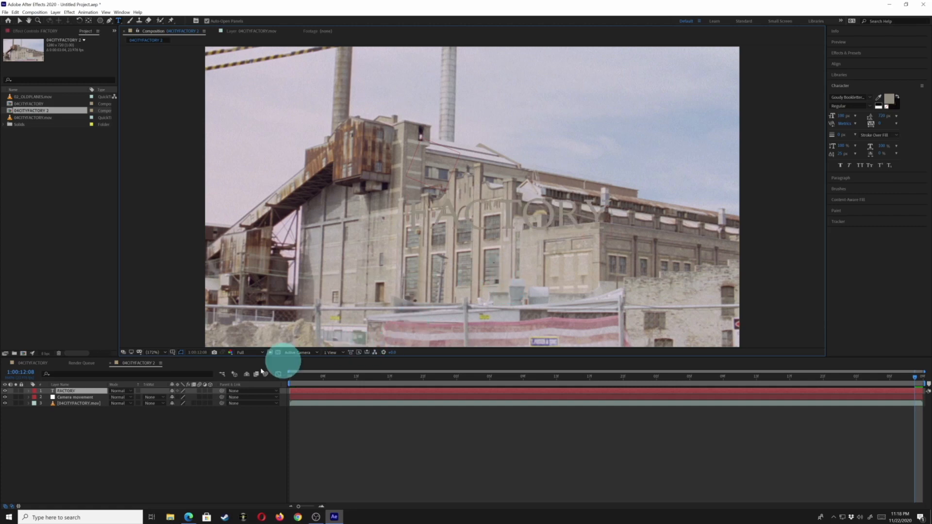
Step: Recolor the FACTORY text dark red and enlarge its font size to 125 px
double_click(51, 392)
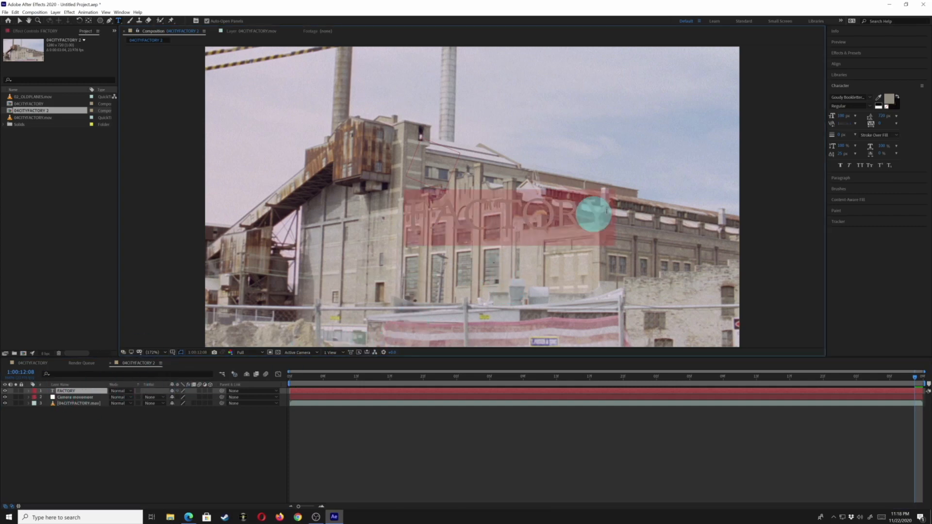
click(888, 99)
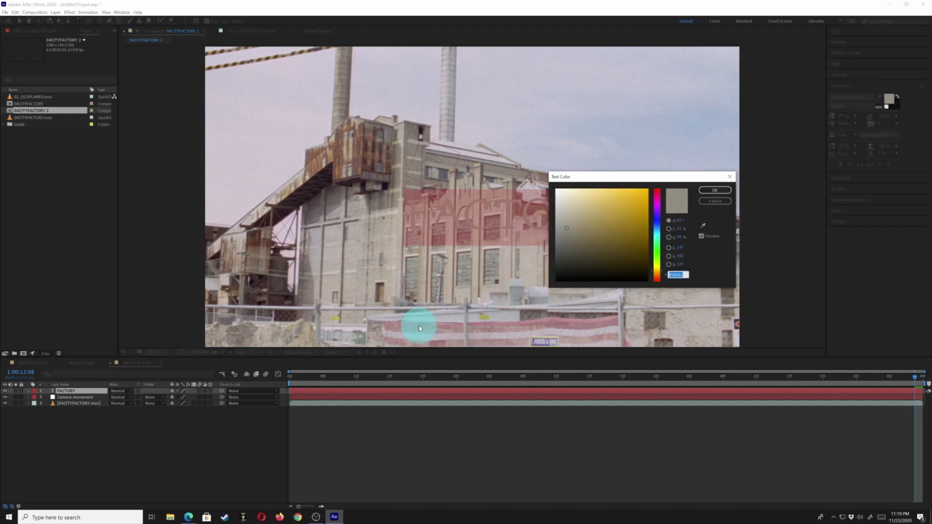
click(703, 225)
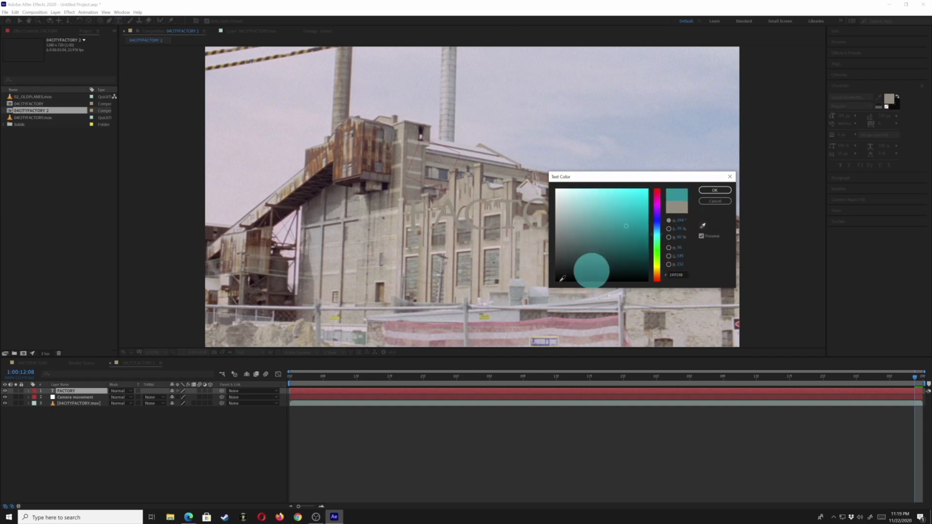
click(414, 334)
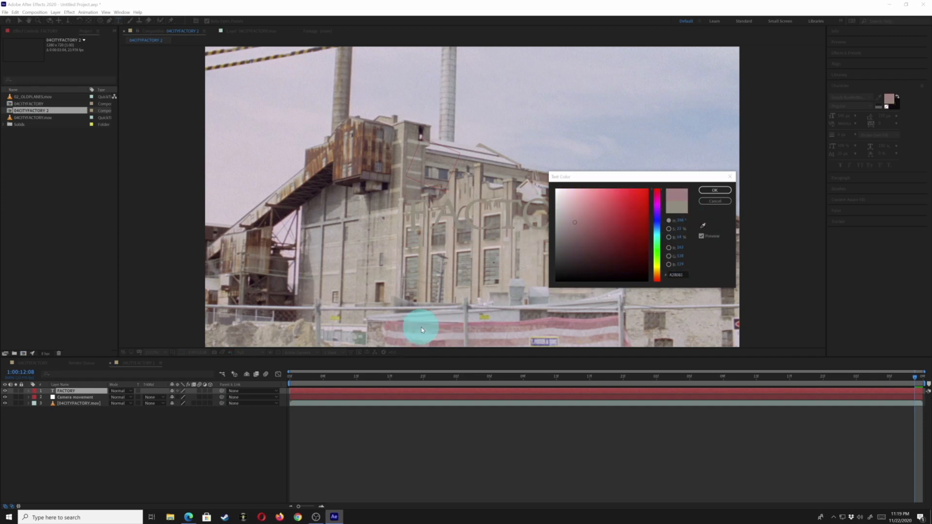
click(626, 208)
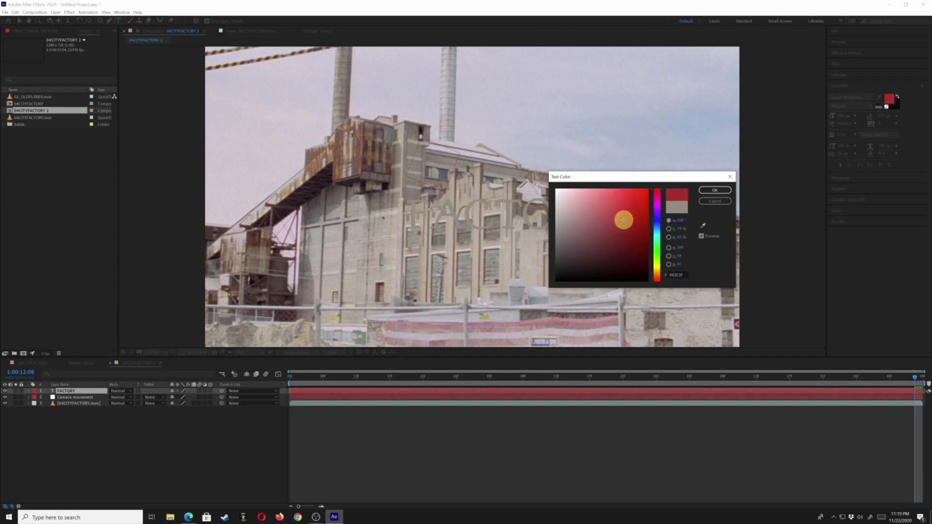
click(714, 190)
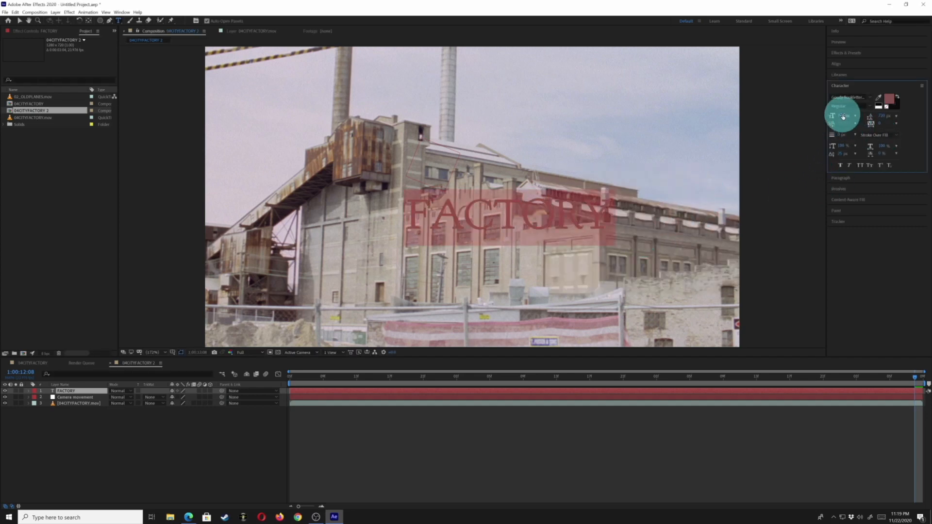
drag(847, 117, 850, 119)
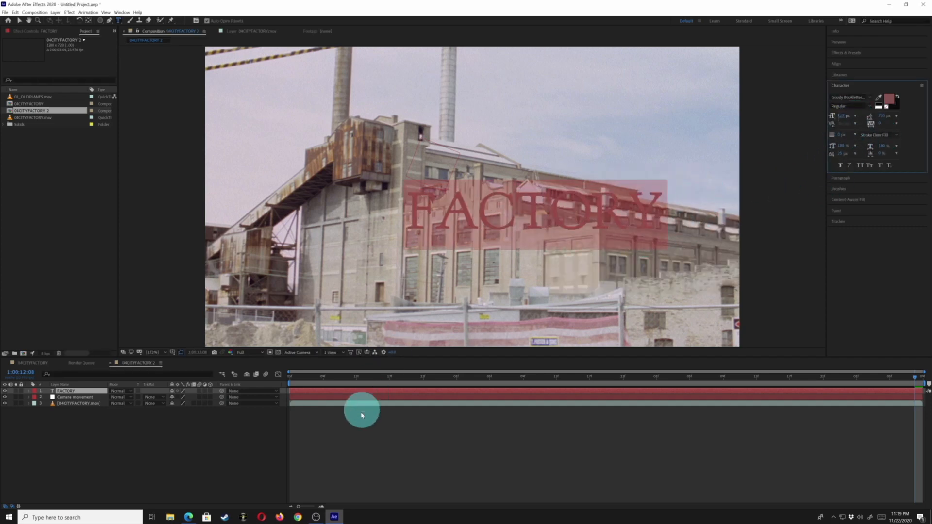
click(347, 457)
Step: Reposition the FACTORY text further left across the front of the factory building and re-enable the composition view's refresh
click(415, 207)
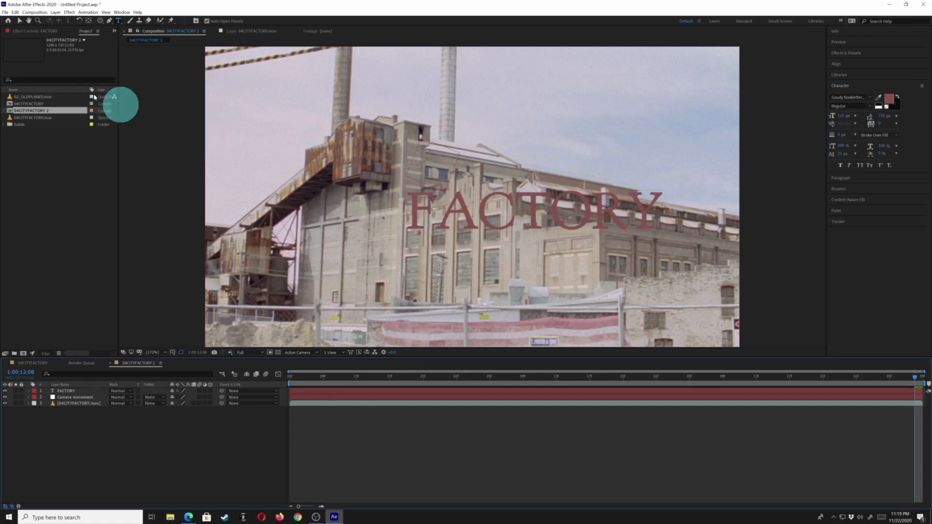
click(20, 20)
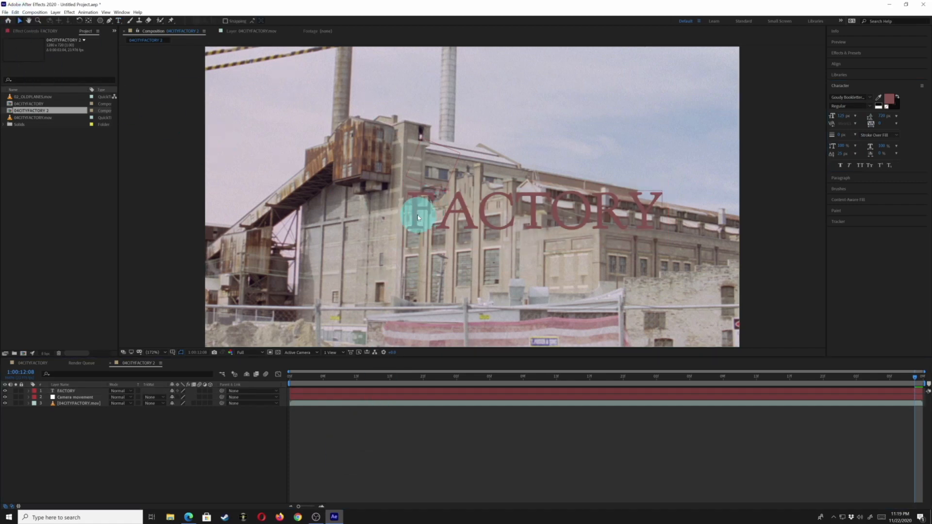
drag(417, 217, 369, 233)
drag(352, 223, 346, 218)
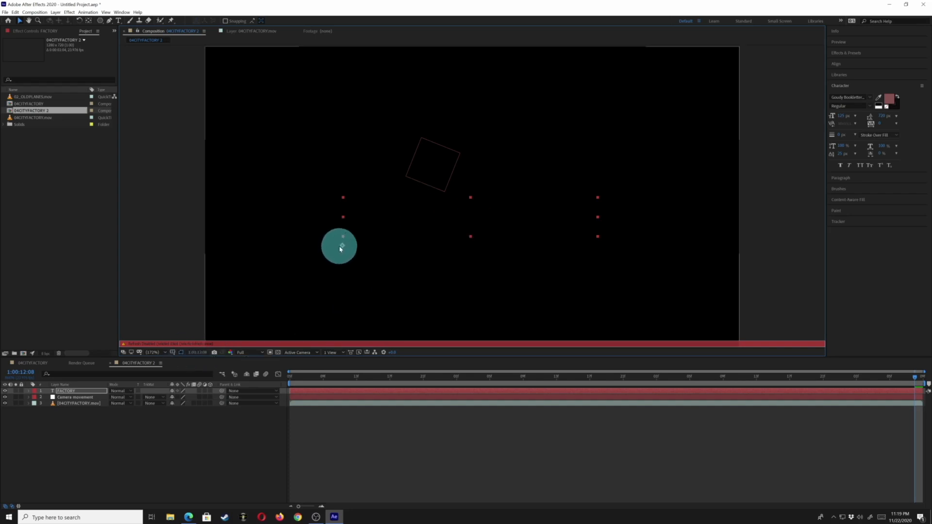
drag(343, 246, 312, 253)
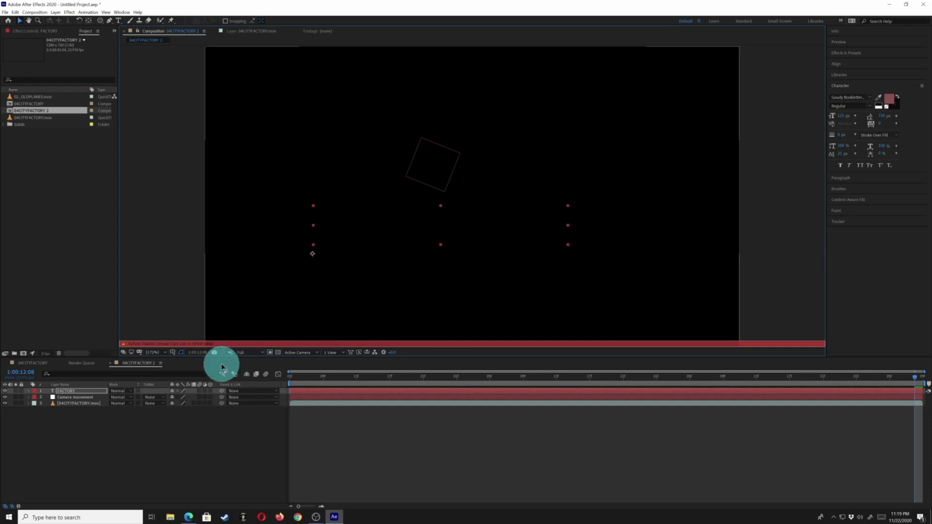
key(Caps_Lock)
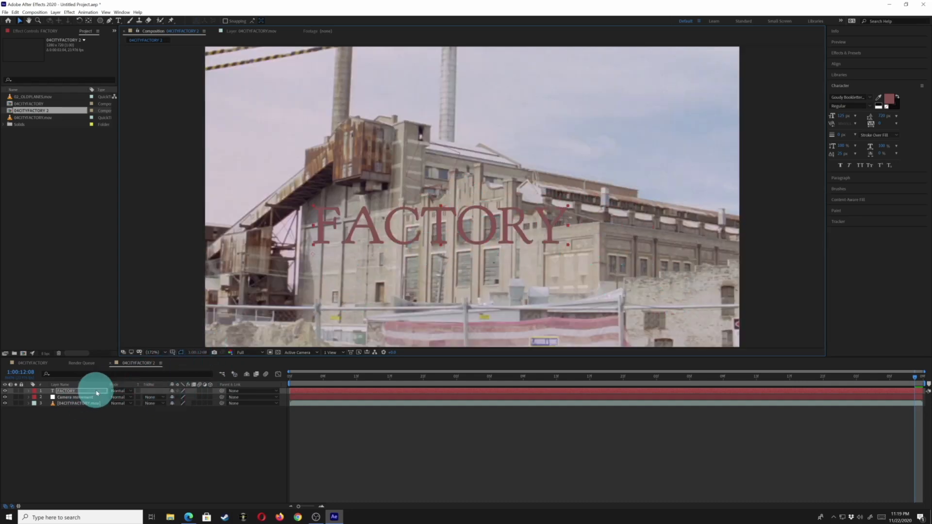
Step: Parent the FACTORY text layer to the Camera movement null and preview how the text follows the shot
key(space)
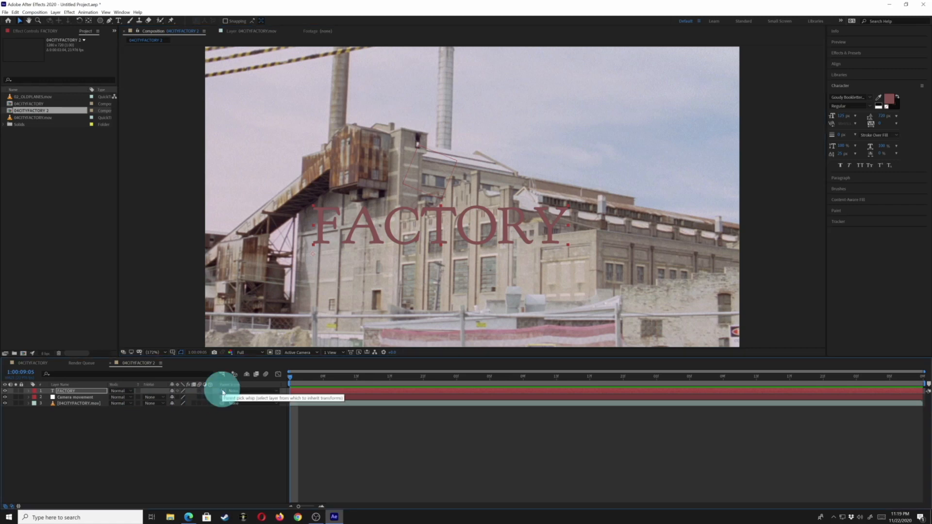
drag(224, 392, 82, 398)
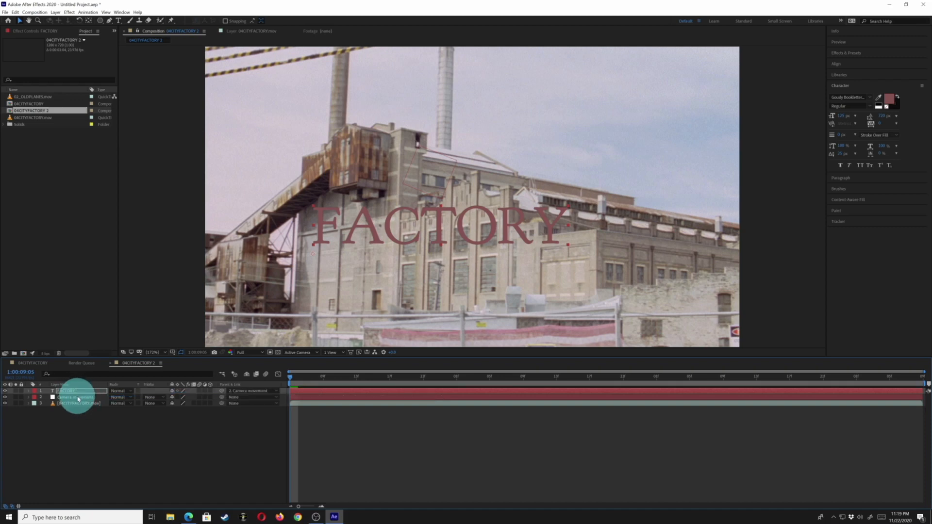
click(77, 406)
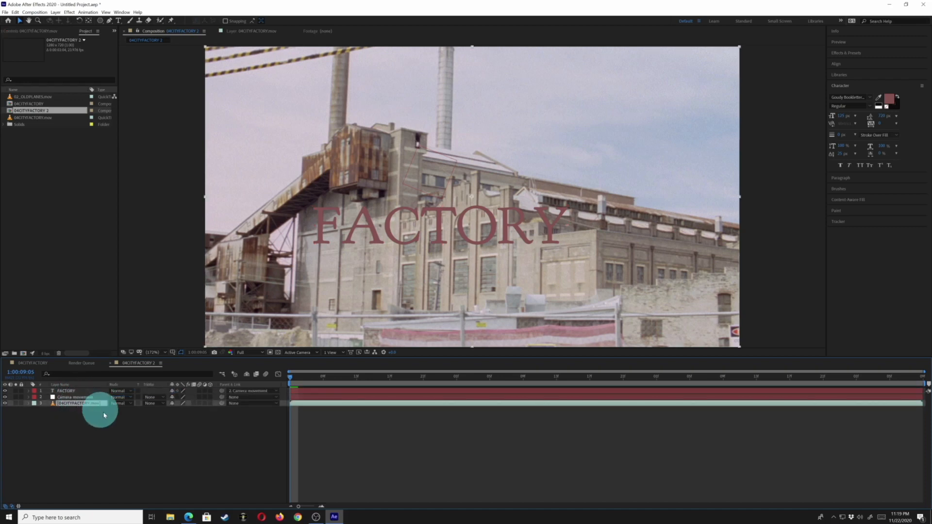
click(88, 417)
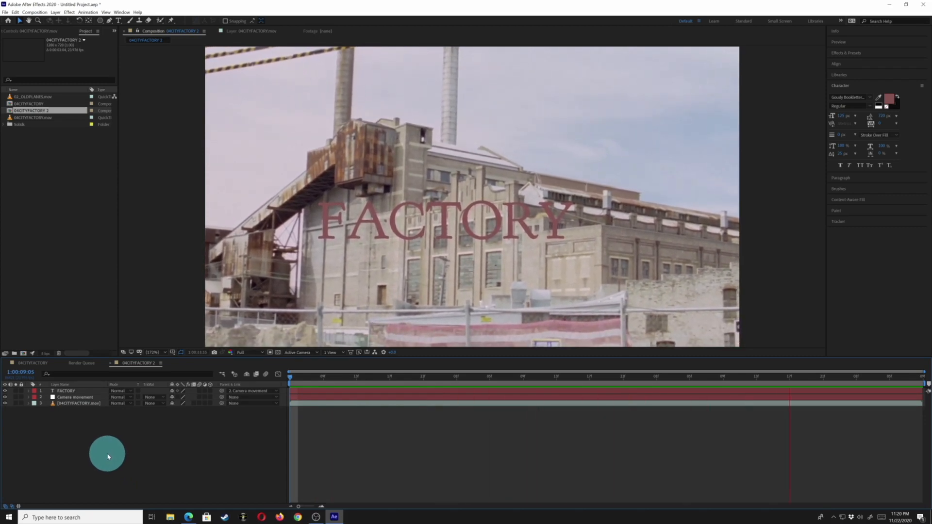
click(73, 397)
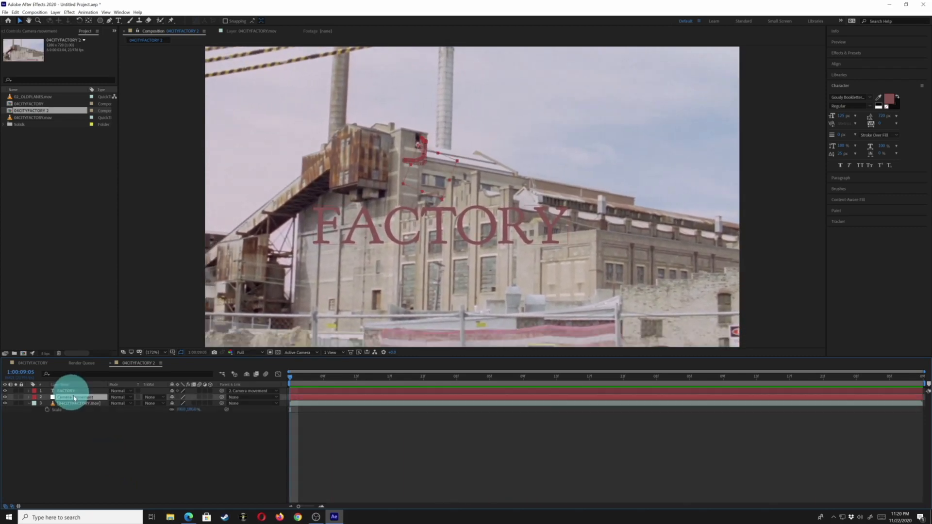
click(96, 431)
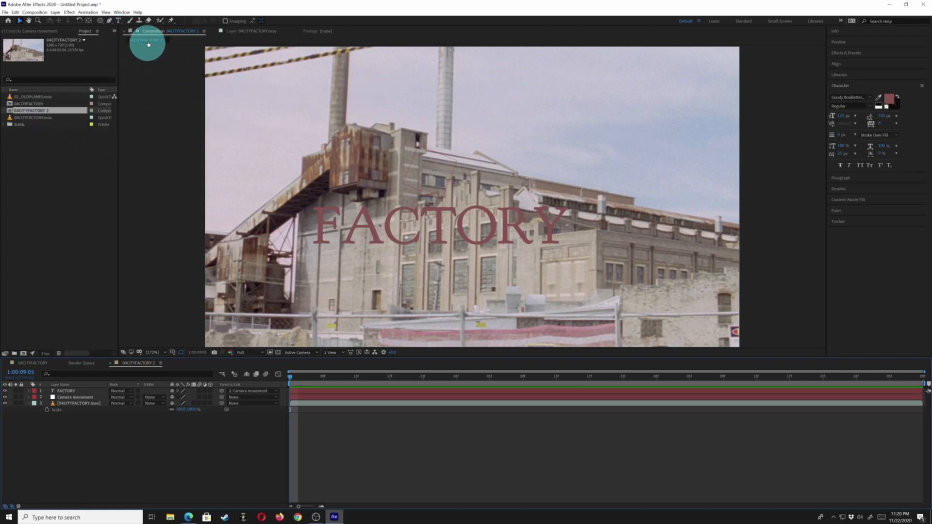
Step: Draw a red polygon with a white stroke in the sky above the building's right end
click(102, 20)
mouse_move(596, 83)
mouse_down()
mouse_move(623, 105)
mouse_move(619, 123)
mouse_move(607, 111)
mouse_up()
key(v)
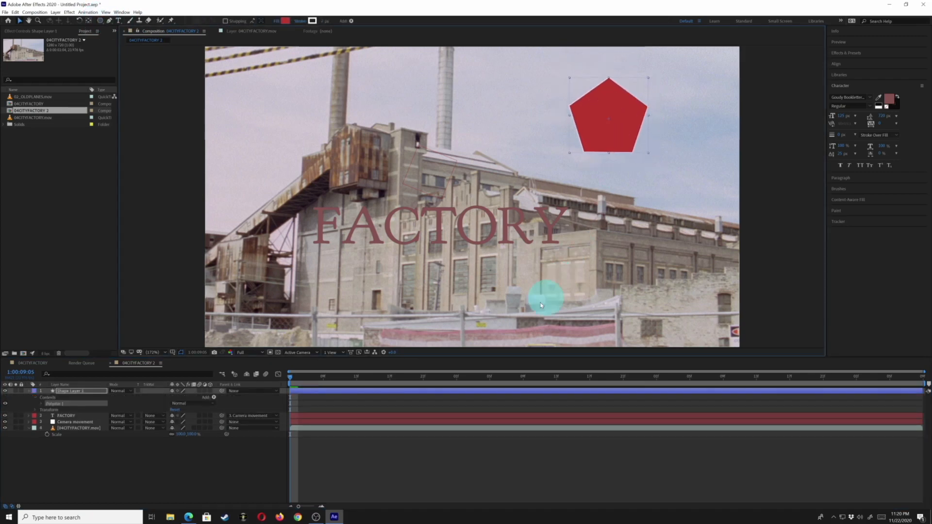
Step: Parent the polygon's shape layer to the Camera movement null and play back the composition
click(82, 390)
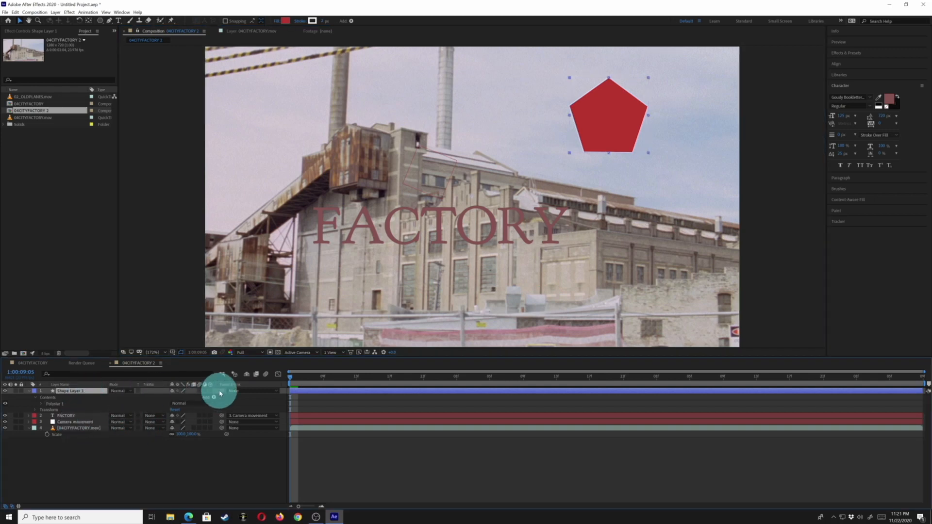
drag(221, 391, 89, 422)
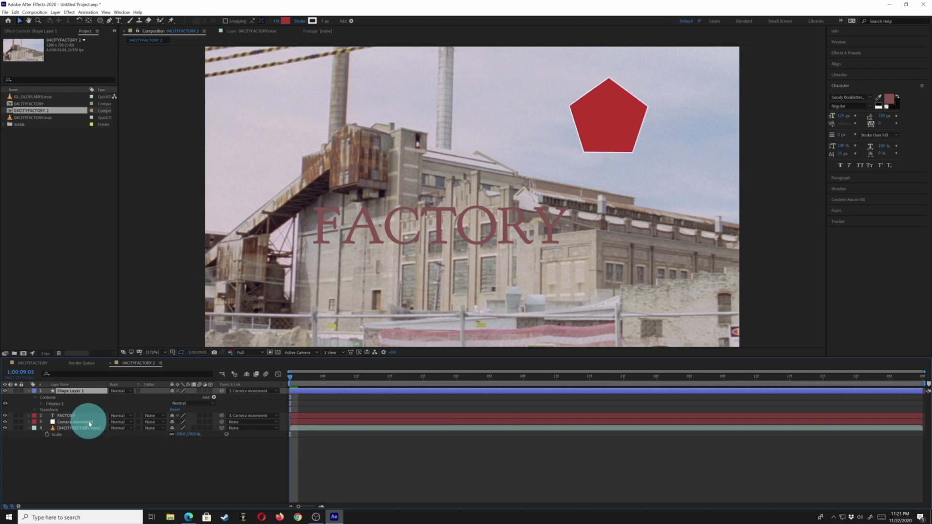
key(space)
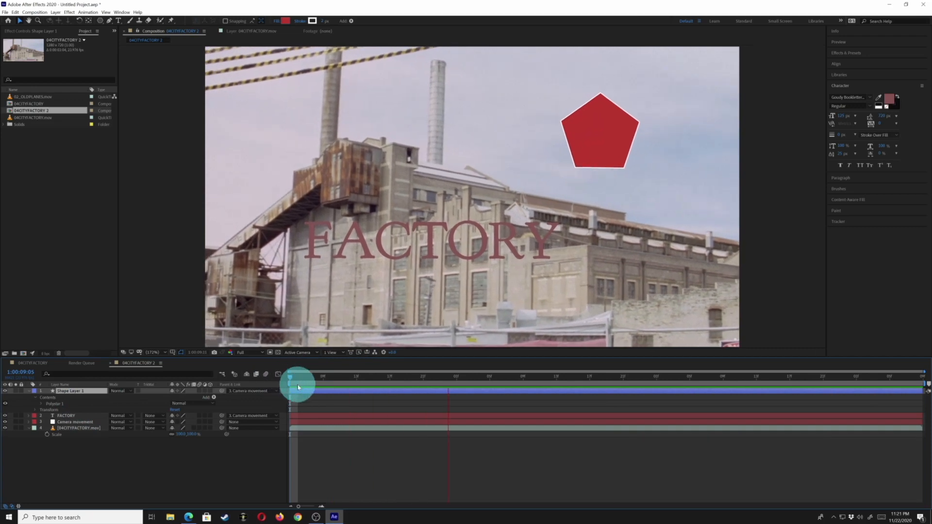
key(space)
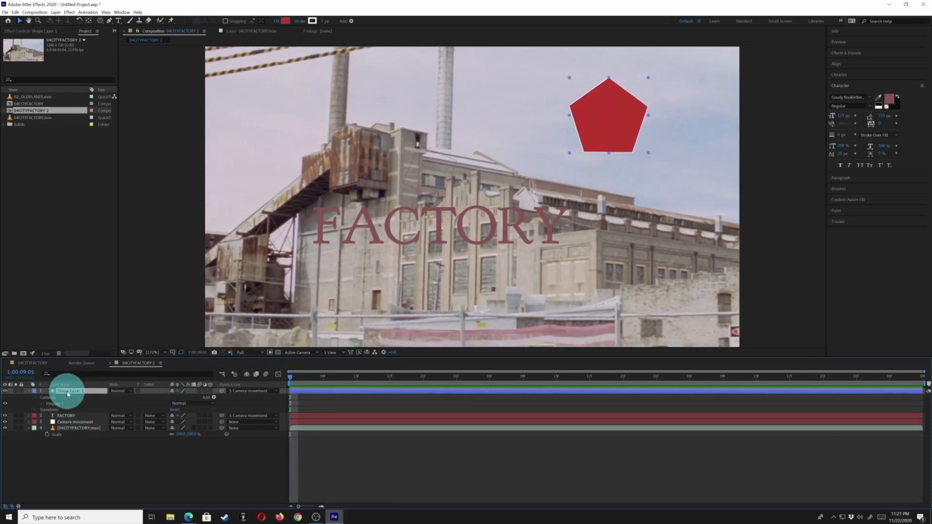
Step: Animate the polygon layer's Scale from a keyframe at the start to about 193% at 1:00:10:18, and preview it
key(s)
click(46, 397)
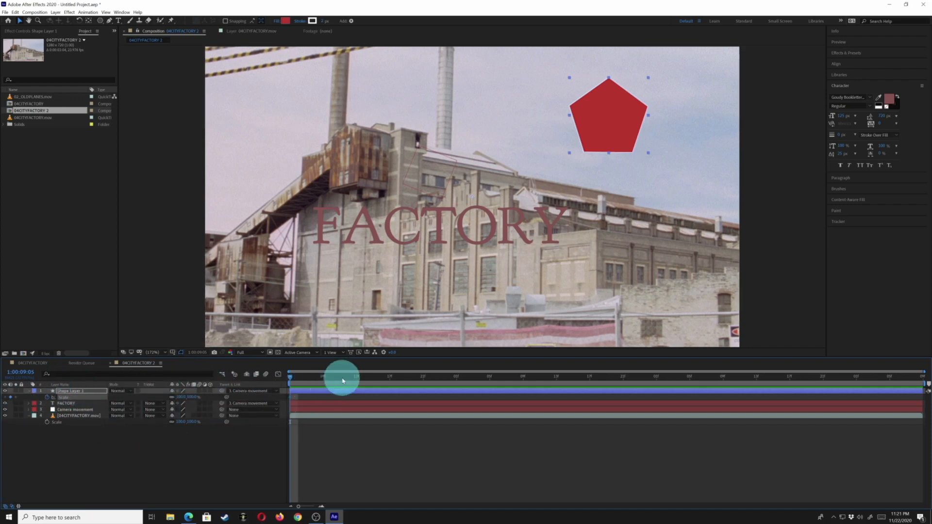
drag(341, 377, 602, 369)
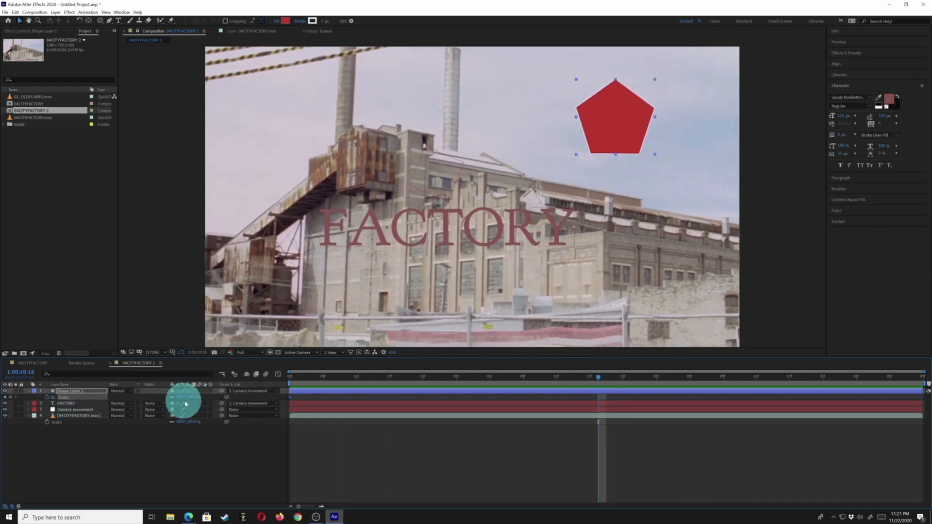
drag(192, 398, 227, 398)
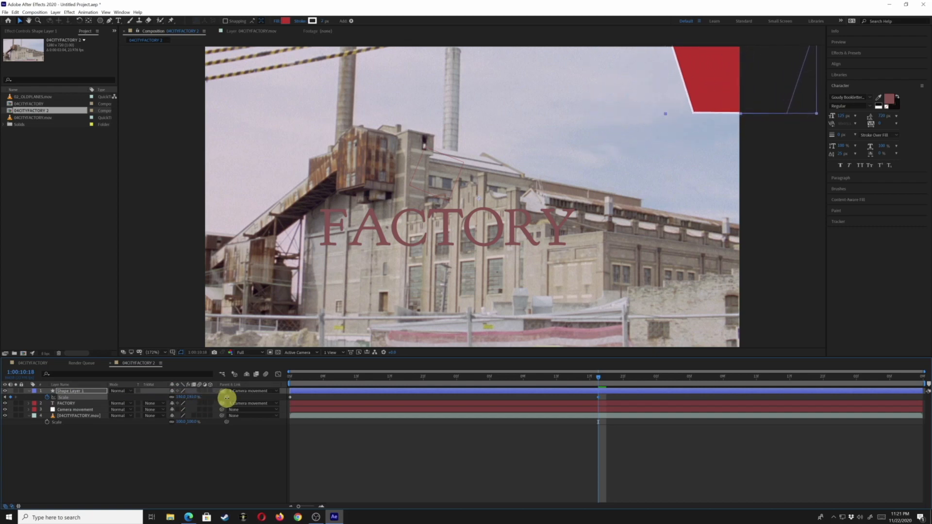
key(space)
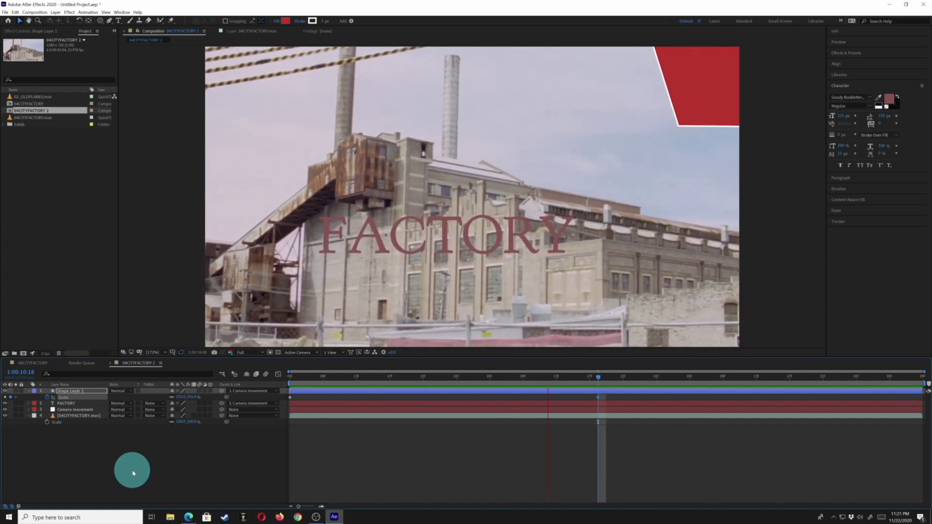
Step: Animate the FACTORY layer's Scale from a keyframe at the start to 150% at 1:00:11:03, and preview it
click(41, 401)
click(63, 403)
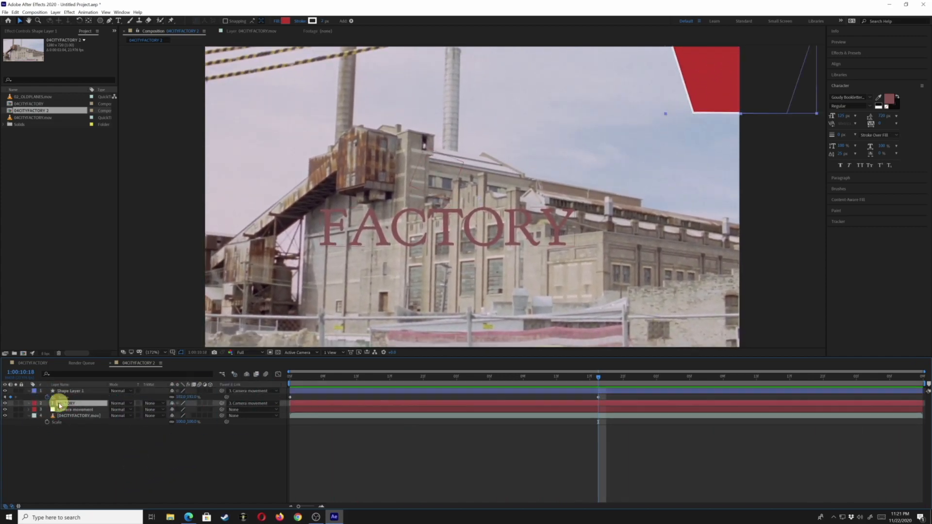
key(s)
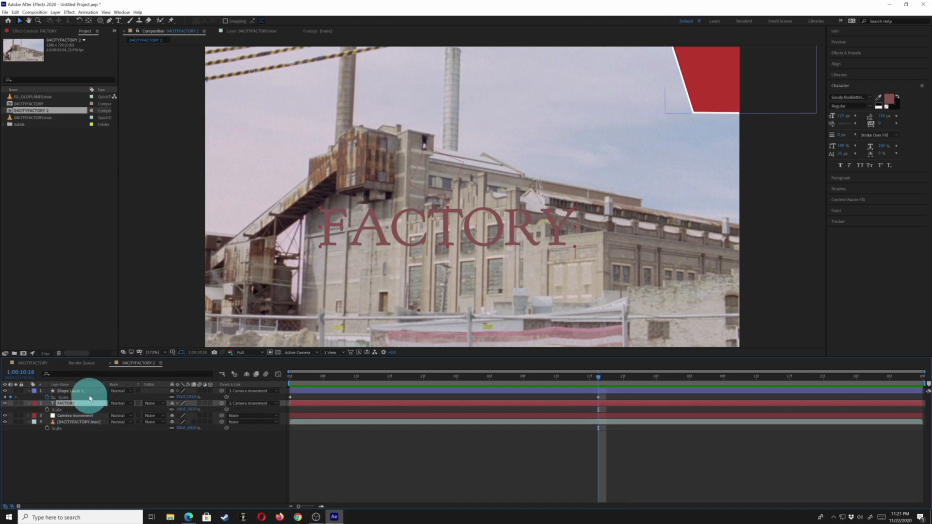
key(Home)
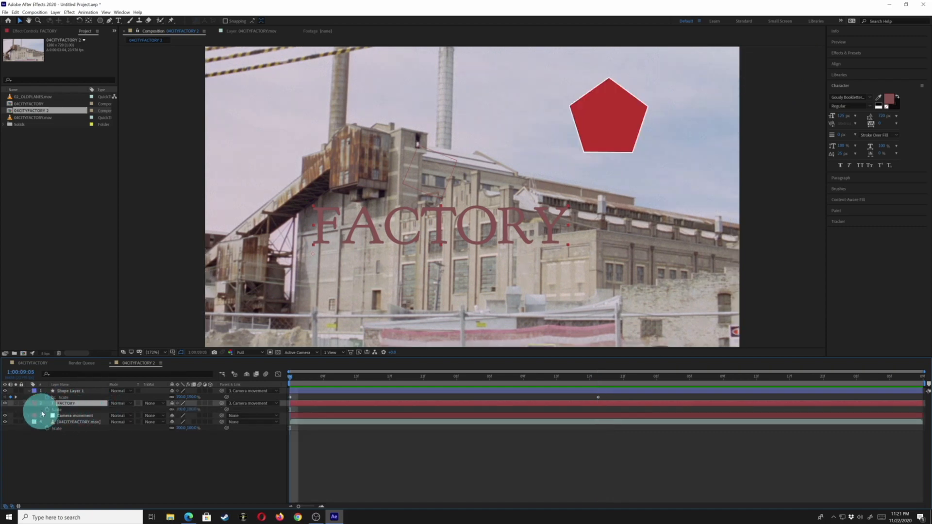
click(46, 410)
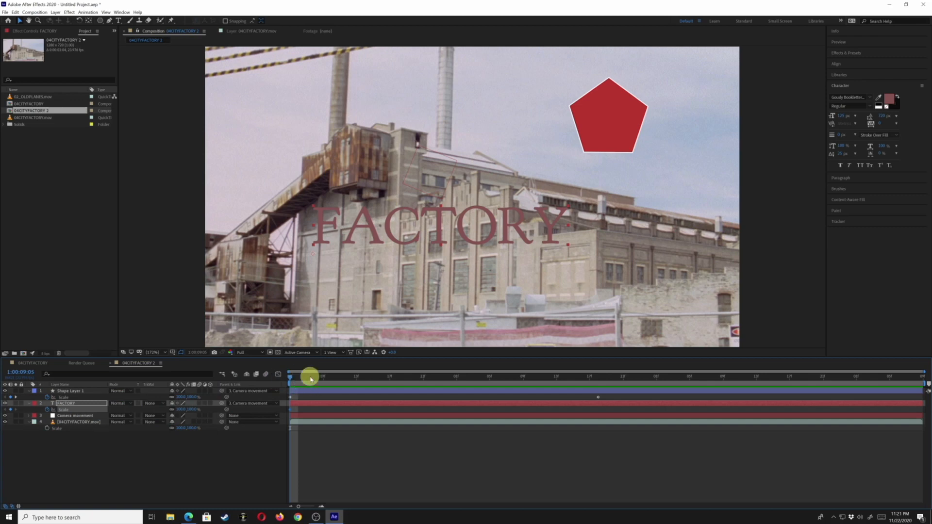
click(339, 377)
drag(352, 383, 672, 375)
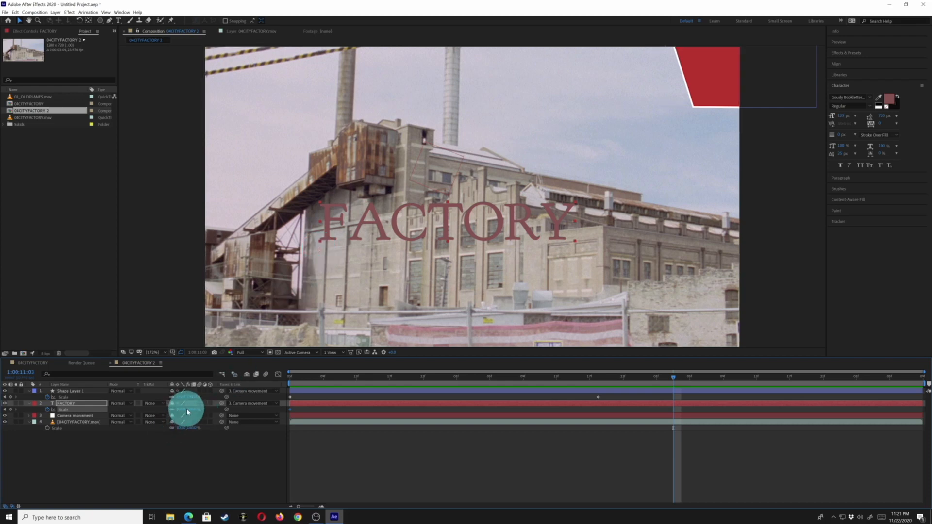
drag(192, 410, 204, 403)
key(space)
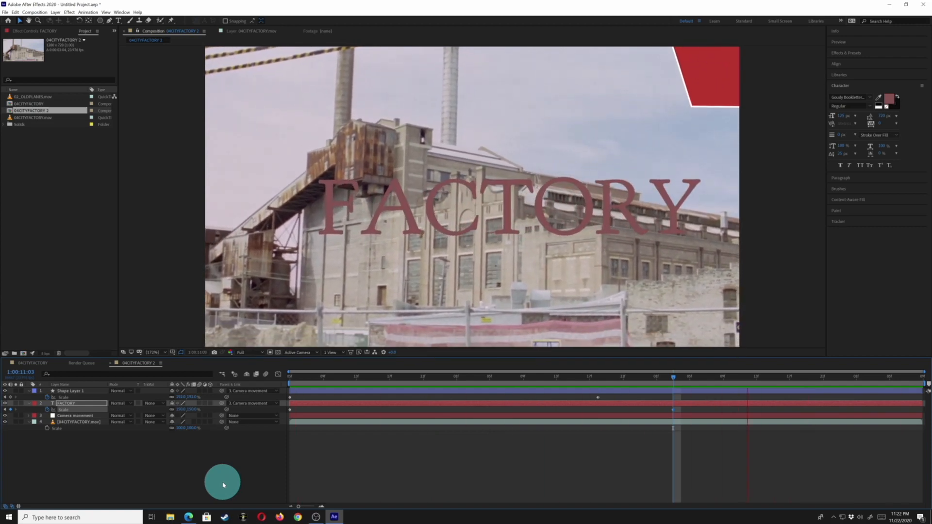
key(space)
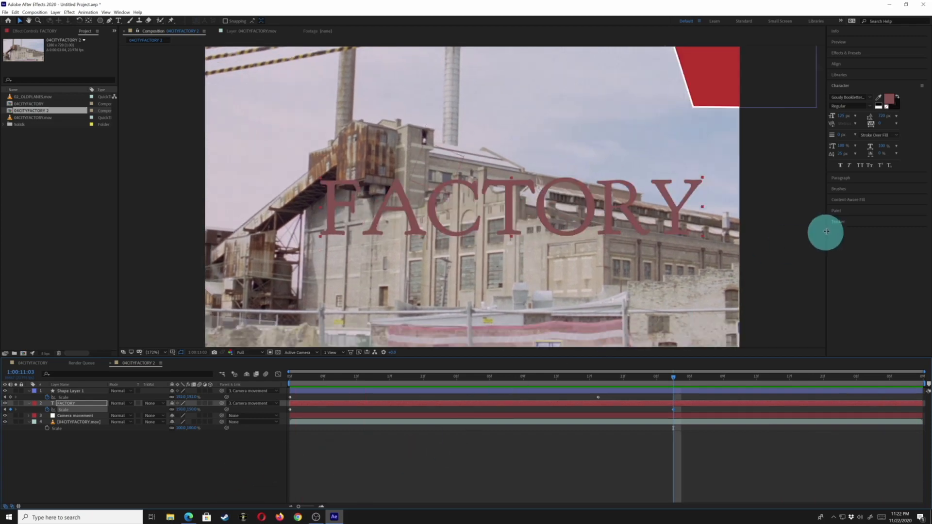
Step: Delete the Shape Layer 1, FACTORY and Camera movement layers from the 04CITYFACTORY 2 composition
click(837, 221)
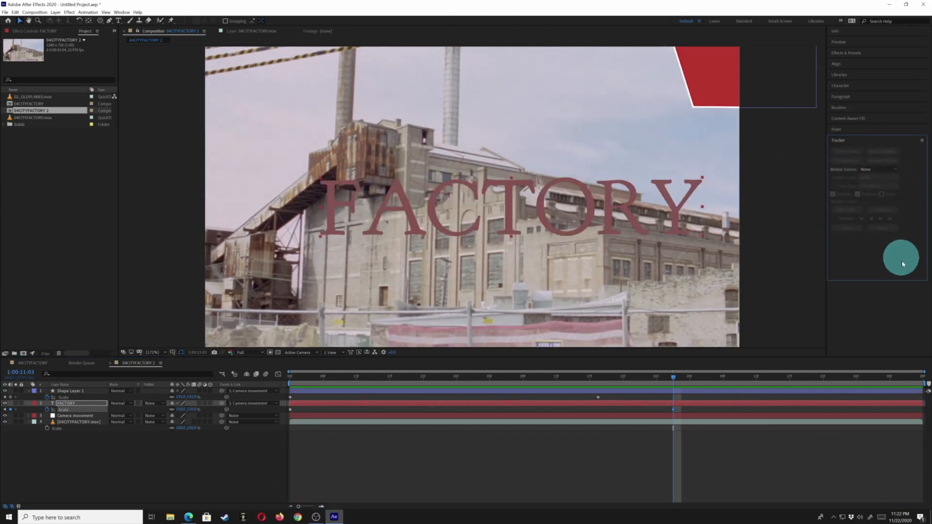
click(66, 408)
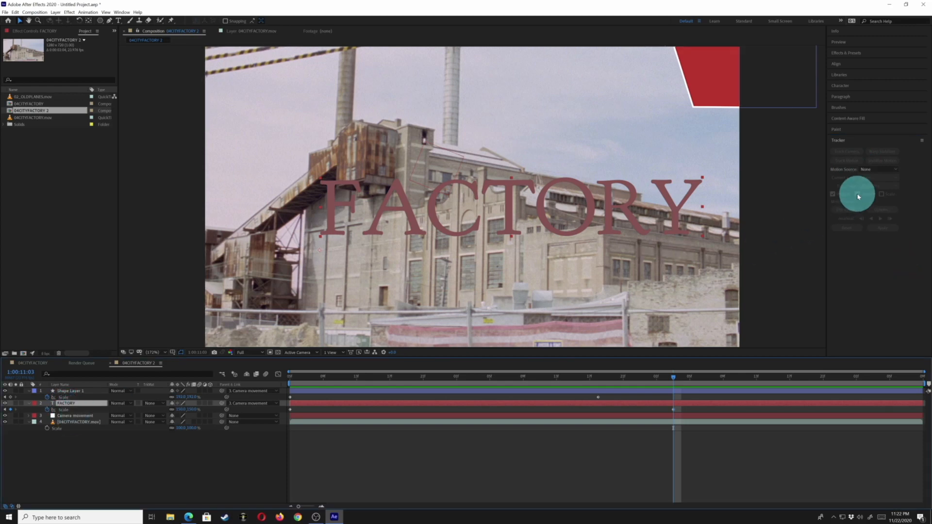
click(68, 416)
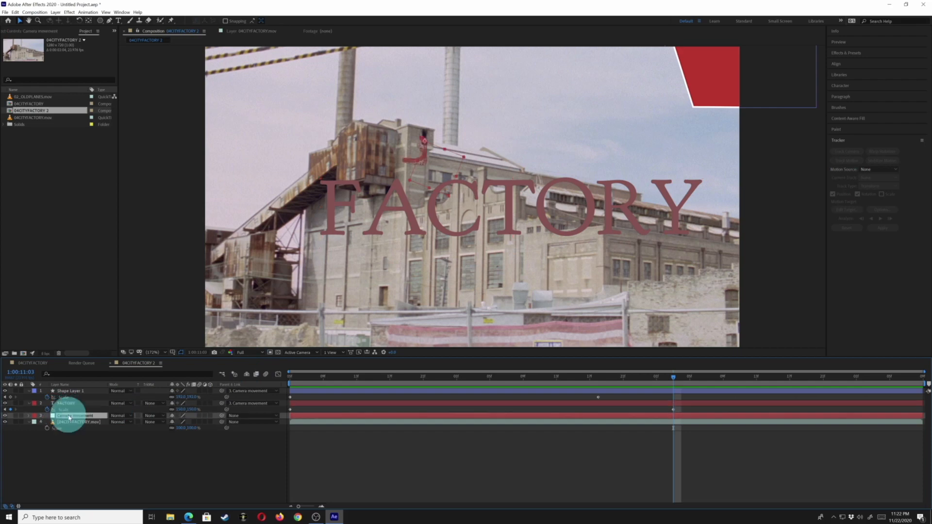
shift+click(67, 392)
key(Delete)
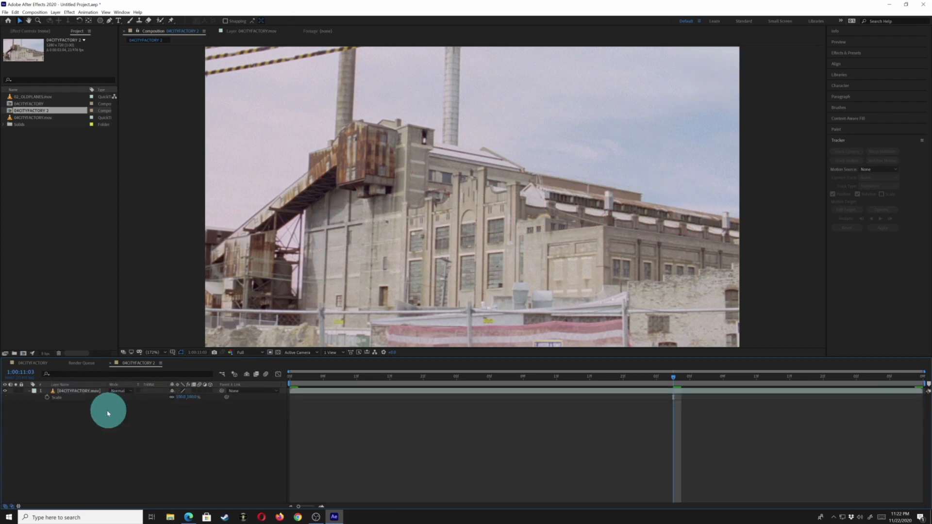
Step: Replace the remaining footage layer with a fresh copy of 04CITYFACTORY.mov and start Track Motion on it
click(67, 394)
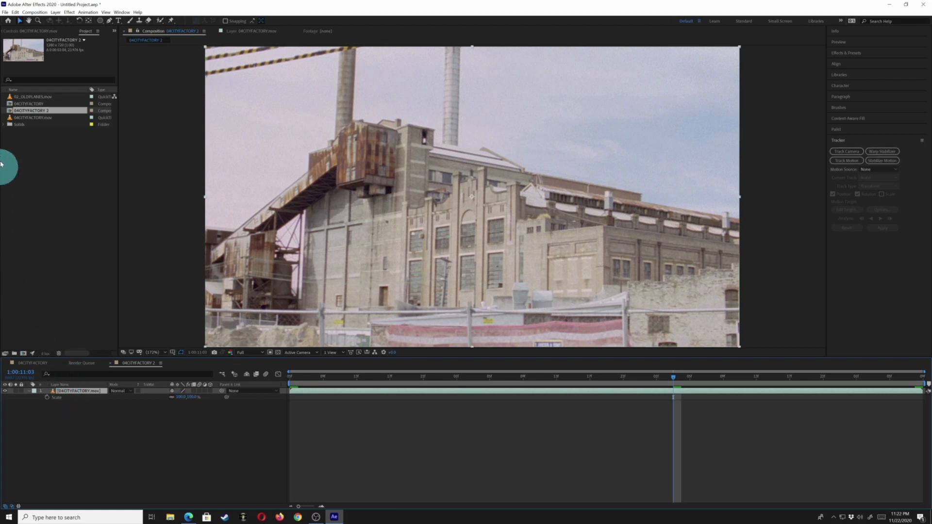
key(Delete)
drag(11, 119, 29, 414)
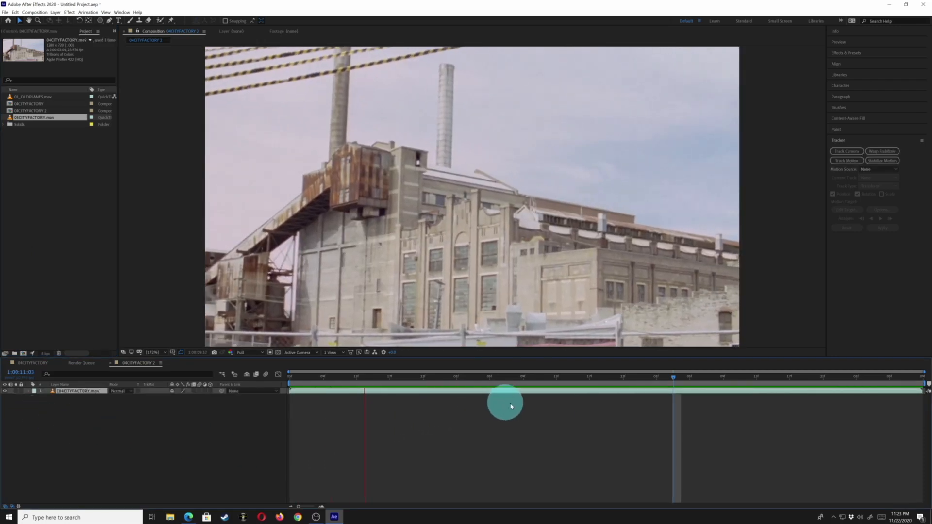
key(Return)
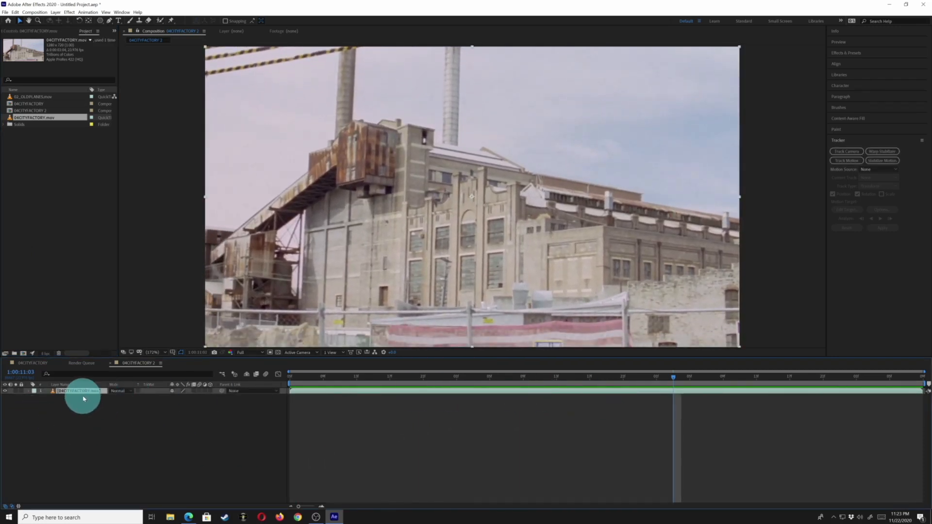
click(846, 160)
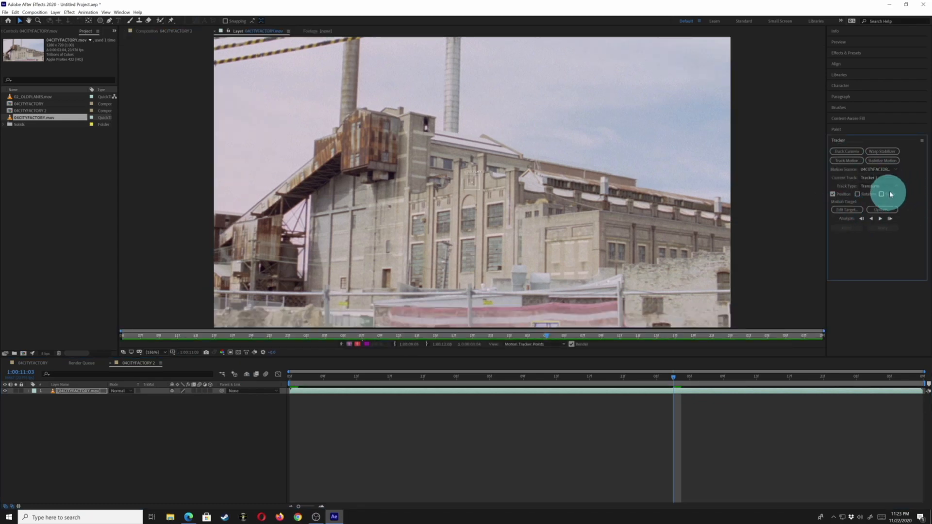
click(895, 187)
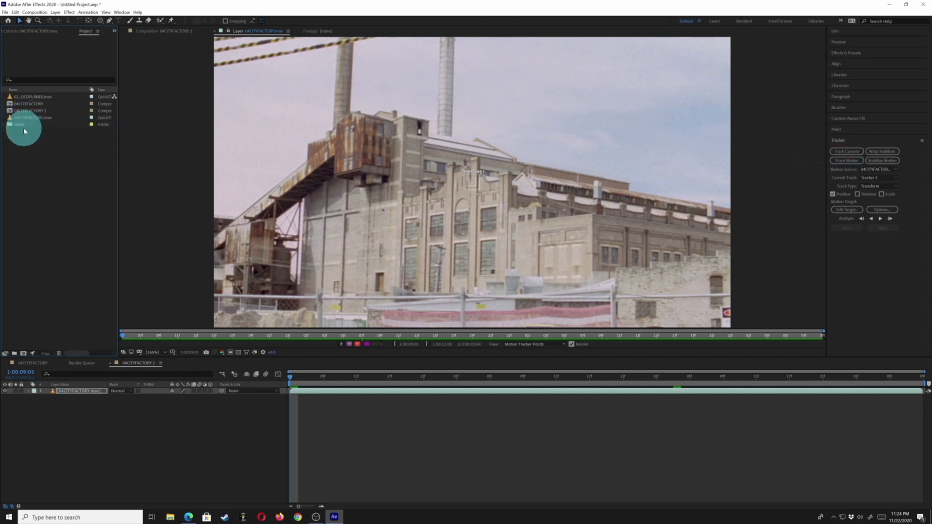
Step: Create a new composition from 02_OLDPLANES.mov and import Roundel_of_Australia.svg.png into the project
drag(9, 97, 4, 266)
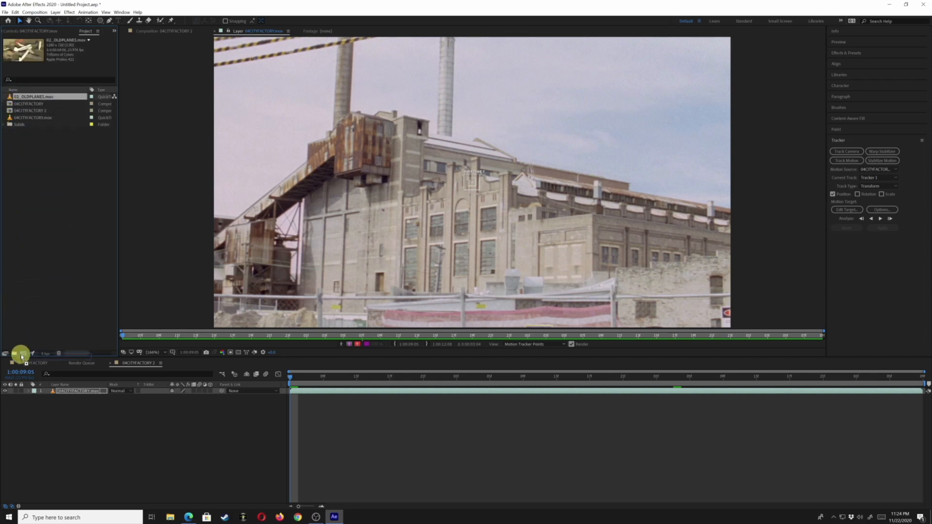
drag(22, 357, 23, 355)
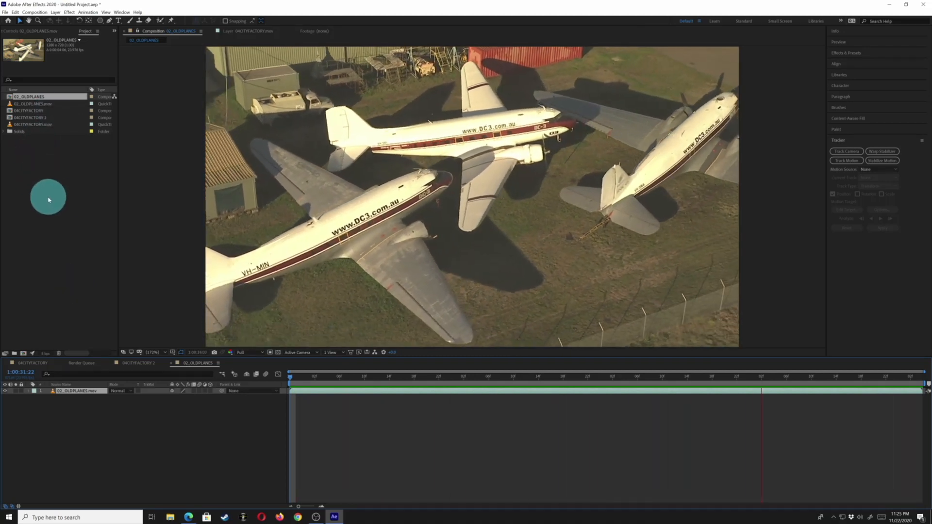
double_click(32, 172)
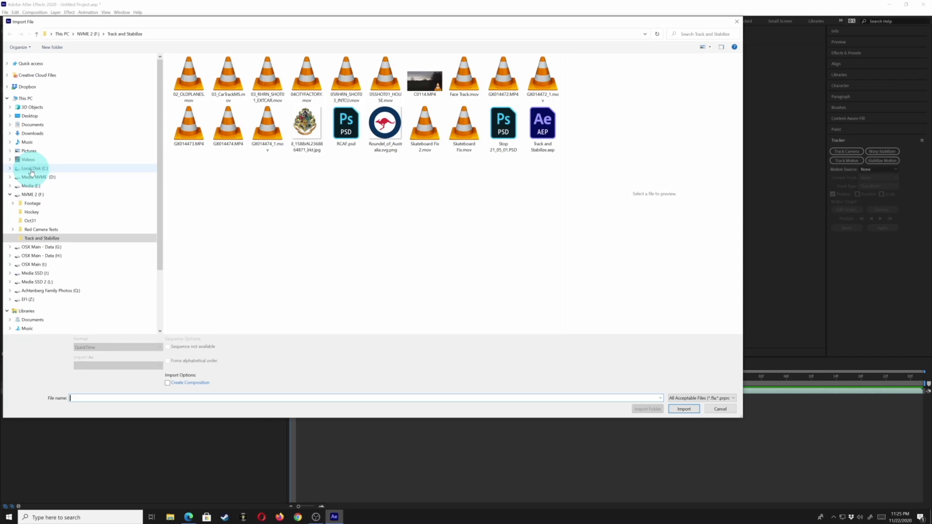
click(385, 122)
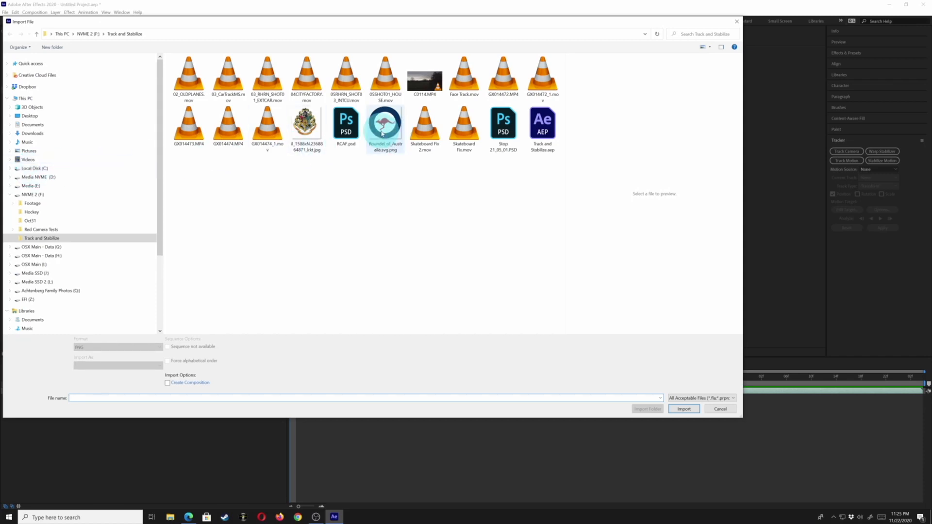
click(684, 402)
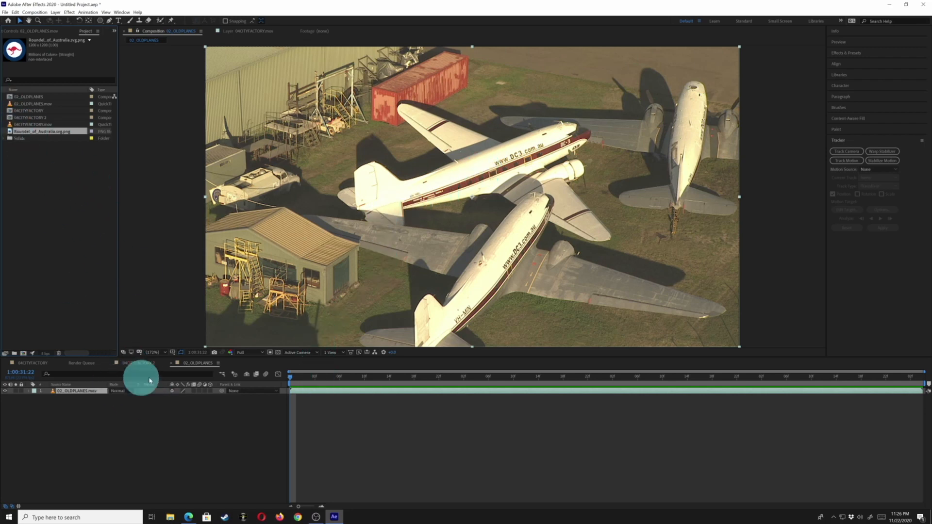
Step: Preview the 02_OLDPLANES composition and run Track Camera on its footage layer
drag(317, 378, 214, 376)
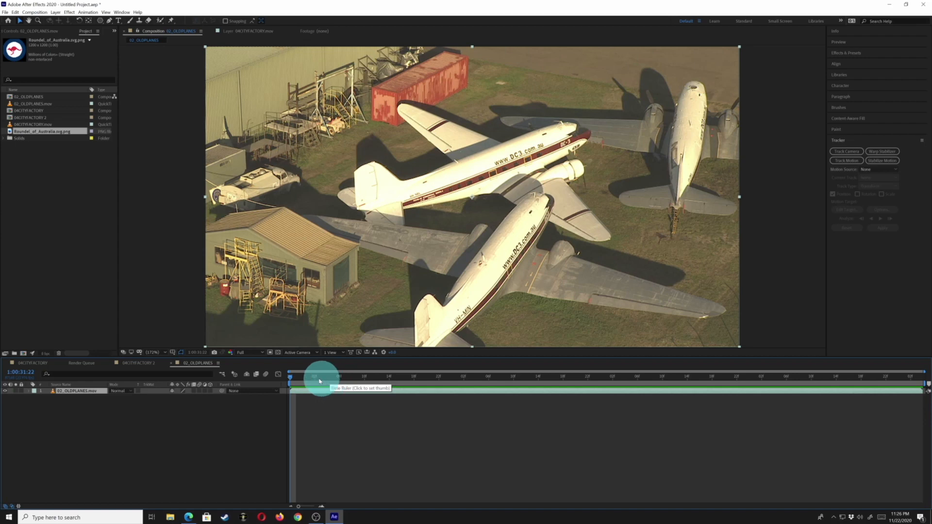
mouse_move(300, 379)
mouse_down()
mouse_move(285, 378)
mouse_move(323, 378)
mouse_move(306, 379)
mouse_up()
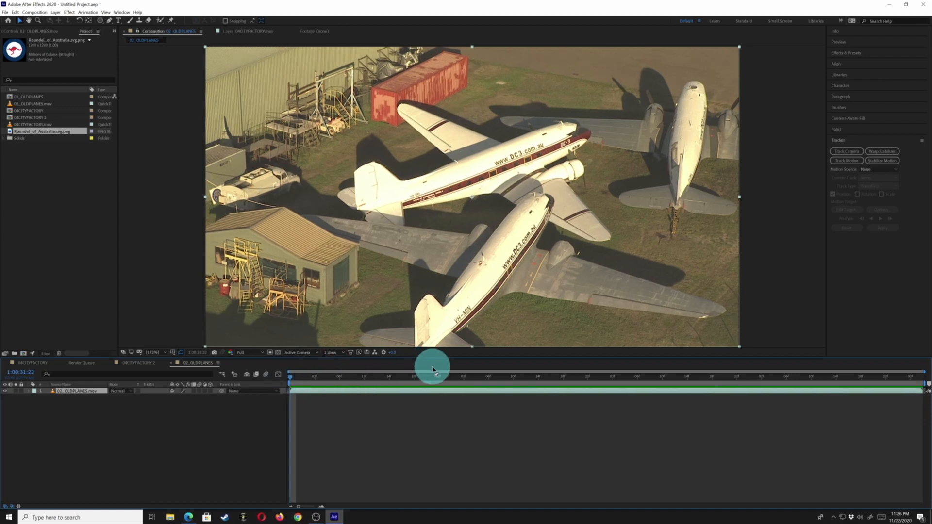
key(space)
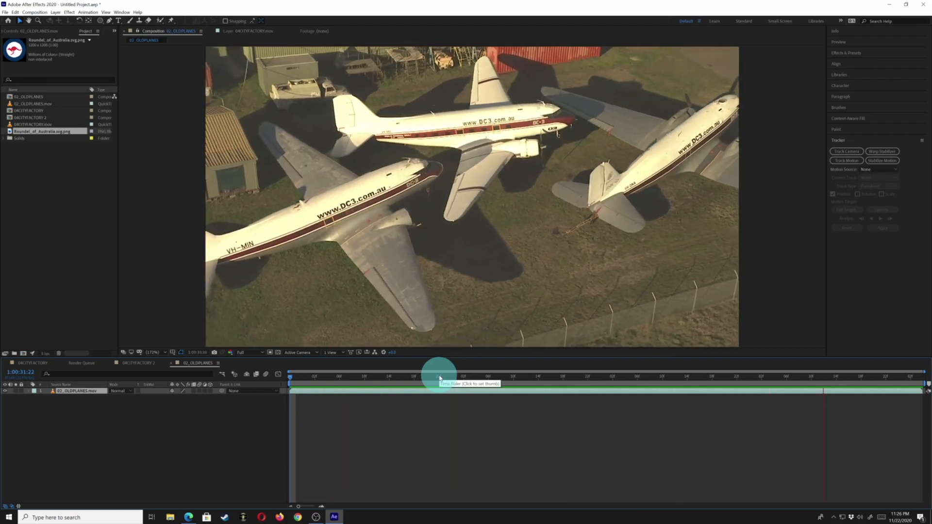
key(space)
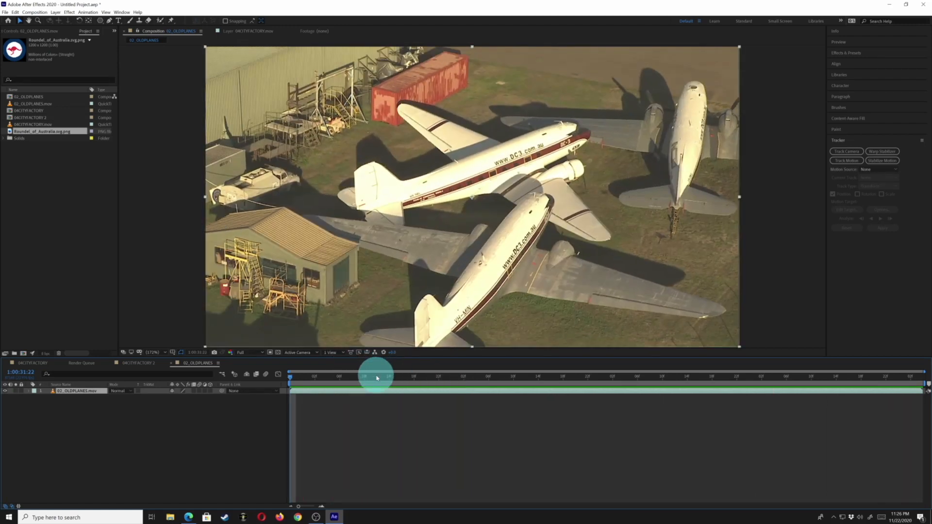
key(space)
key(space)
click(62, 392)
click(846, 151)
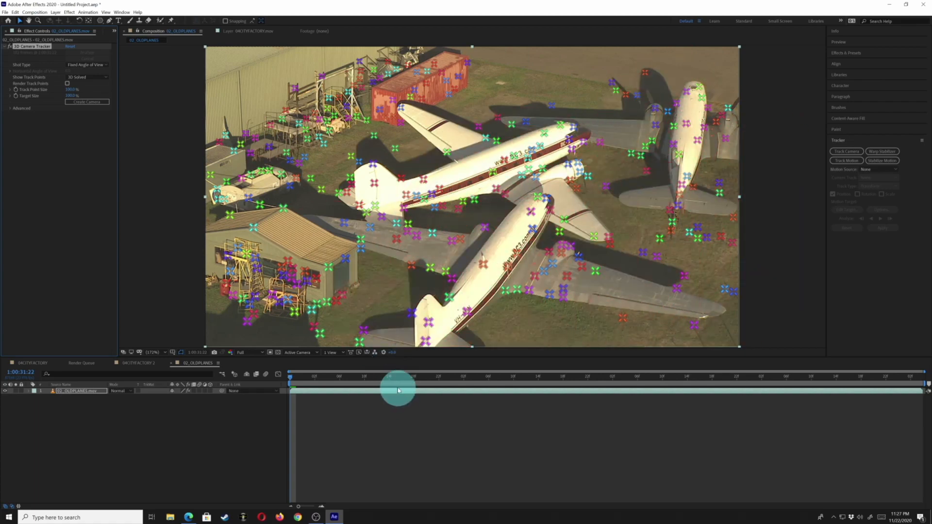
Step: Create a solid and camera from three track points on the middle plane's fuselage at 1:00:32:05, after checking the points across the shot
drag(395, 379, 525, 375)
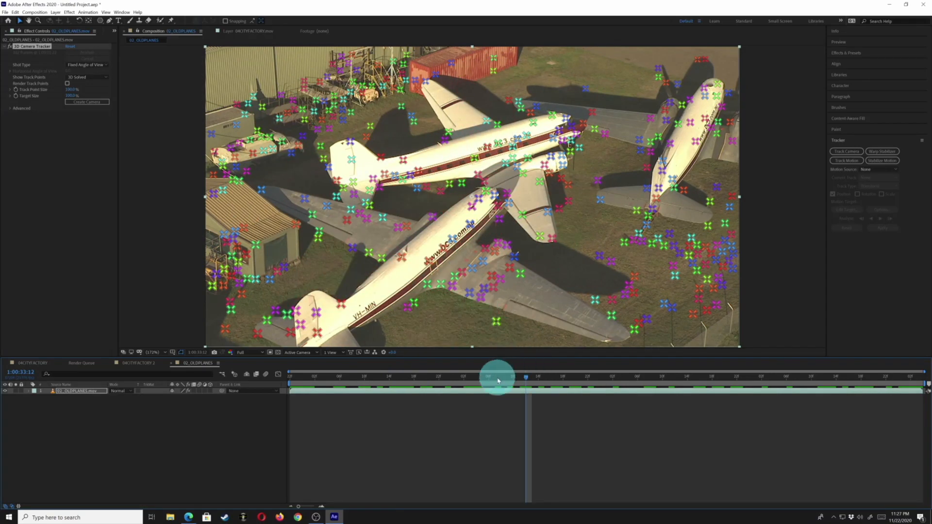
drag(500, 376, 412, 362)
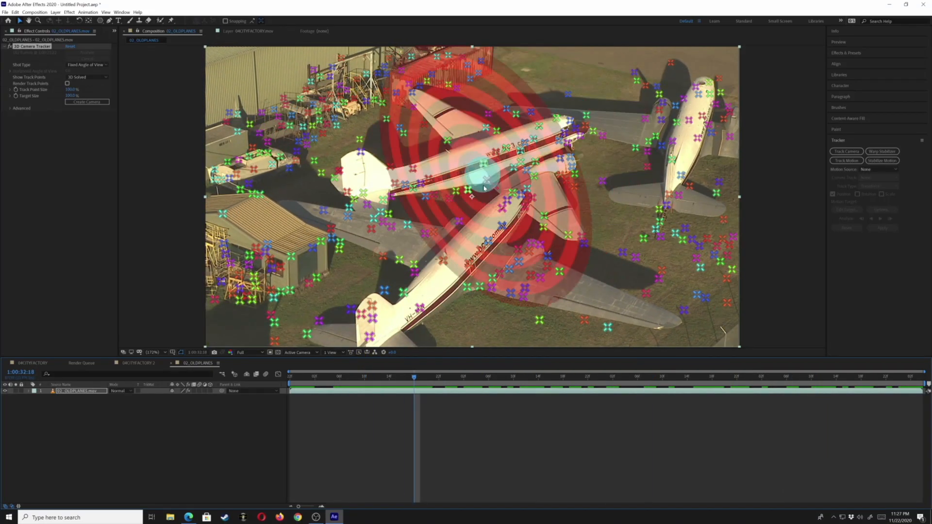
drag(416, 378, 922, 359)
drag(804, 359, 334, 373)
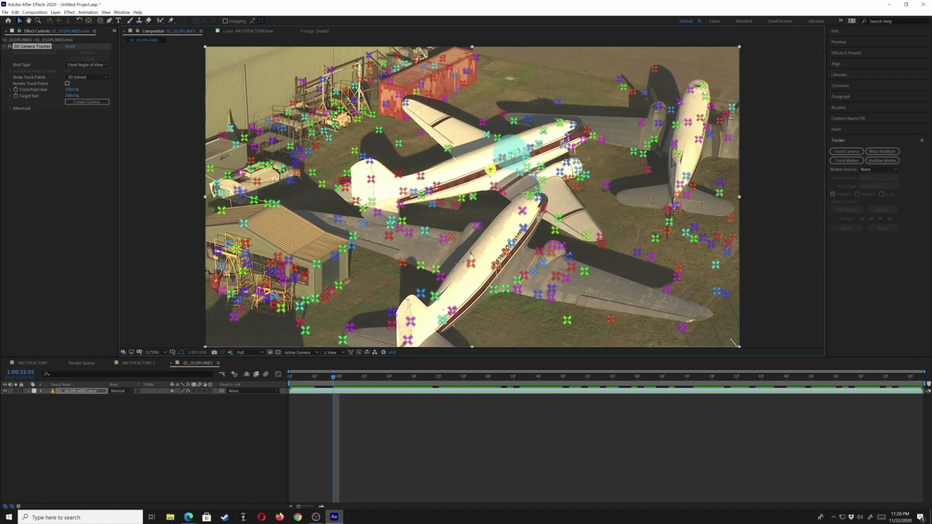
click(519, 174)
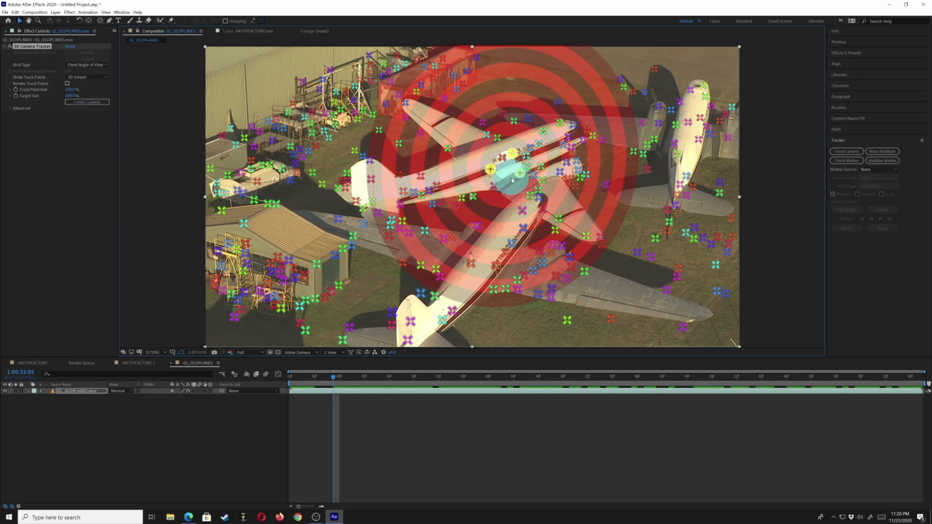
right_click(517, 178)
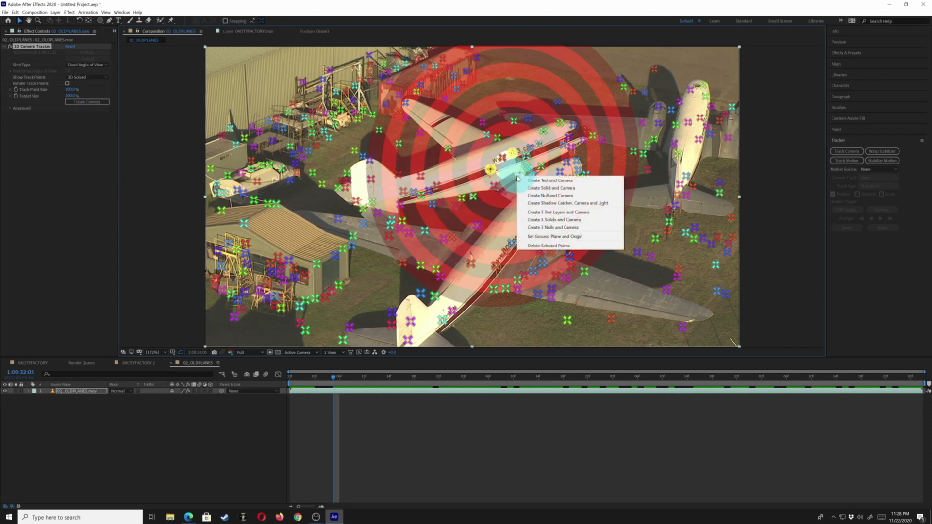
click(547, 191)
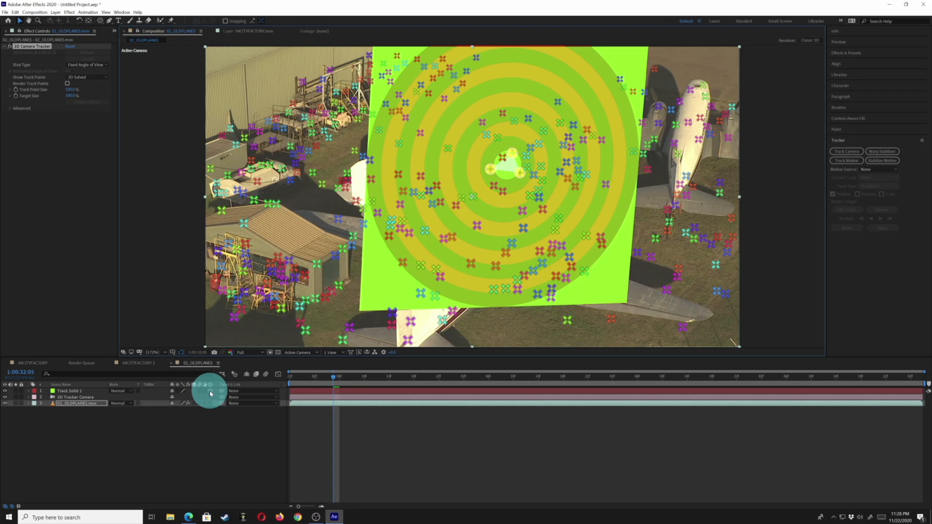
Step: Set the composition's 3D view to 3D Tracker Camera and play back the tracked solid
click(73, 404)
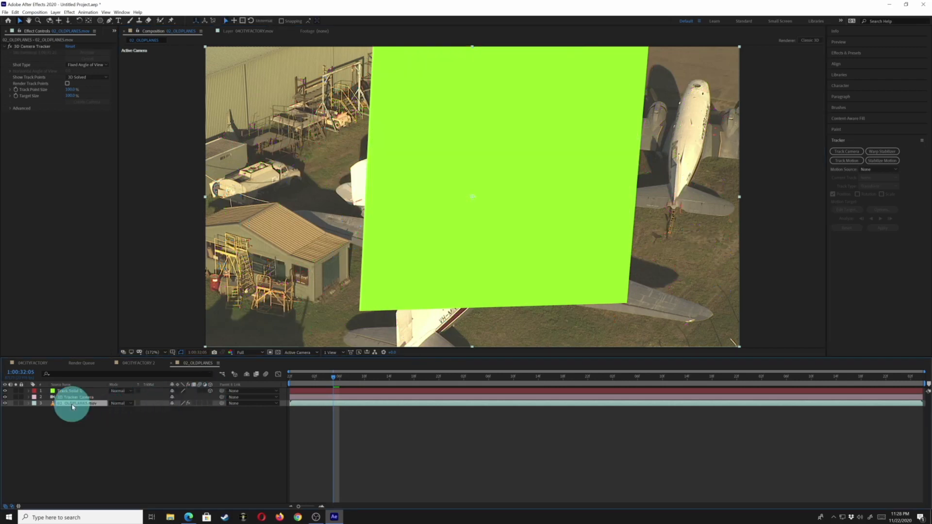
click(68, 391)
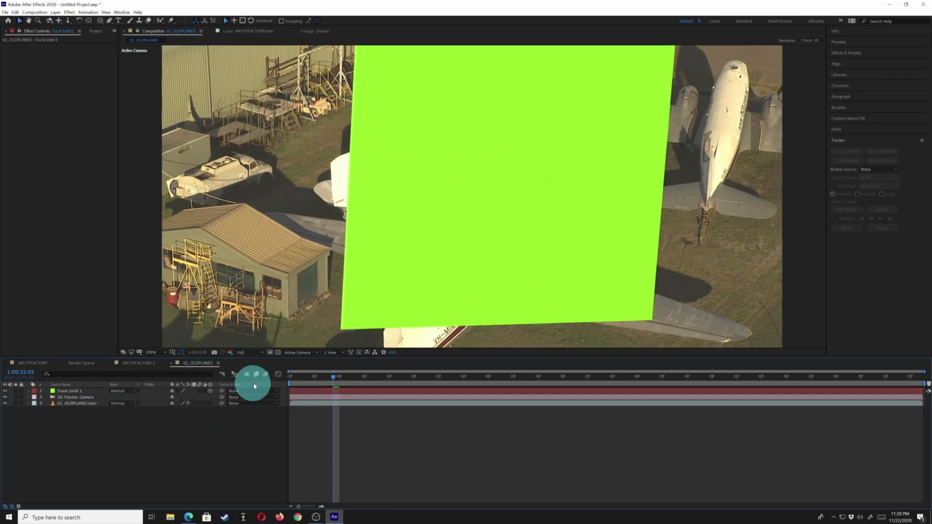
click(309, 354)
click(311, 372)
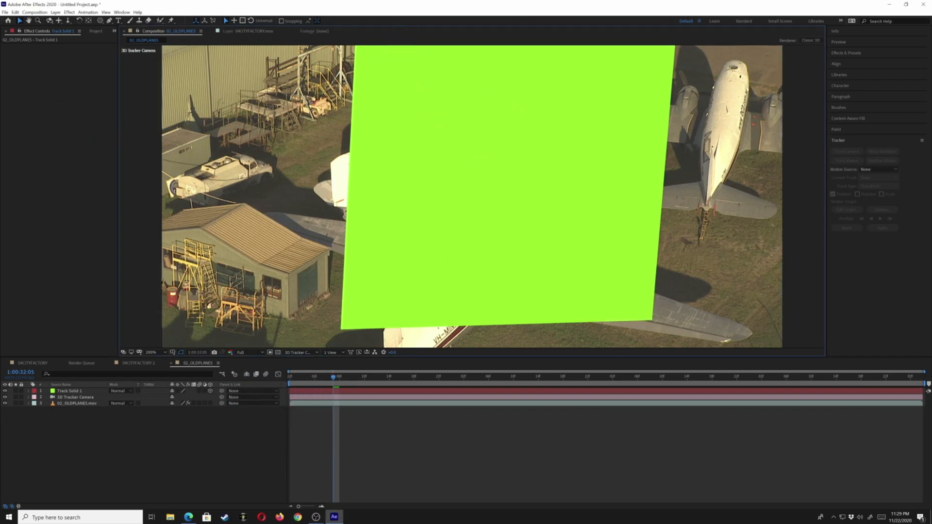
key(space)
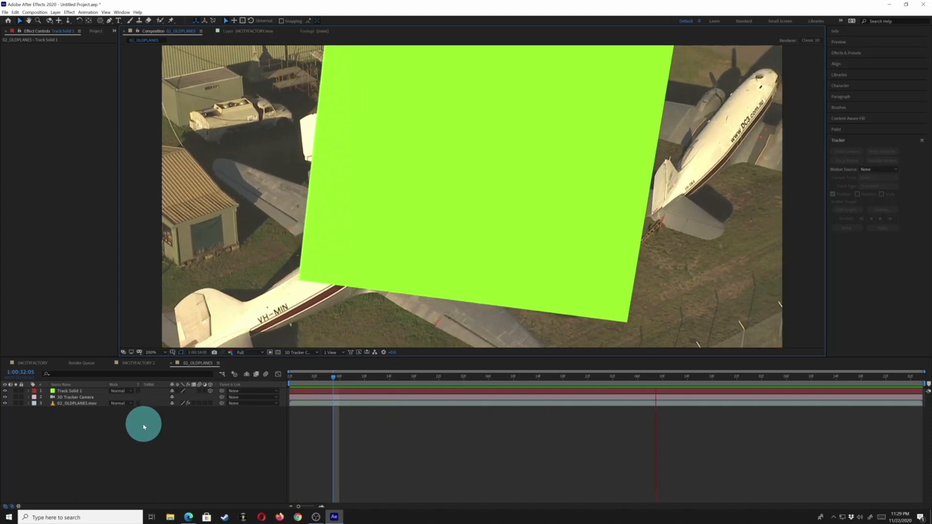
Step: Scale Track Solid 1 down uniformly, preview how it sticks to the plane, and leave its Scale at about 54%
click(55, 396)
click(57, 391)
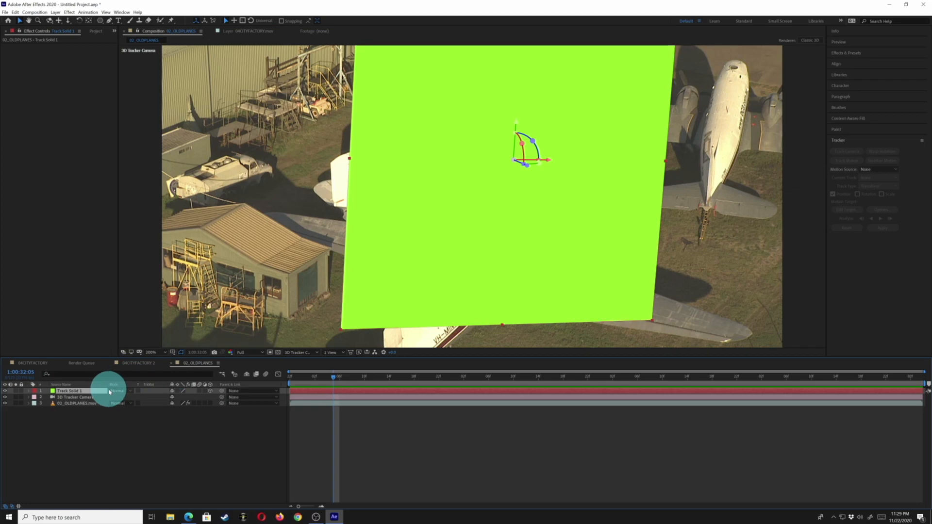
key(s)
drag(202, 397, 160, 388)
key(space)
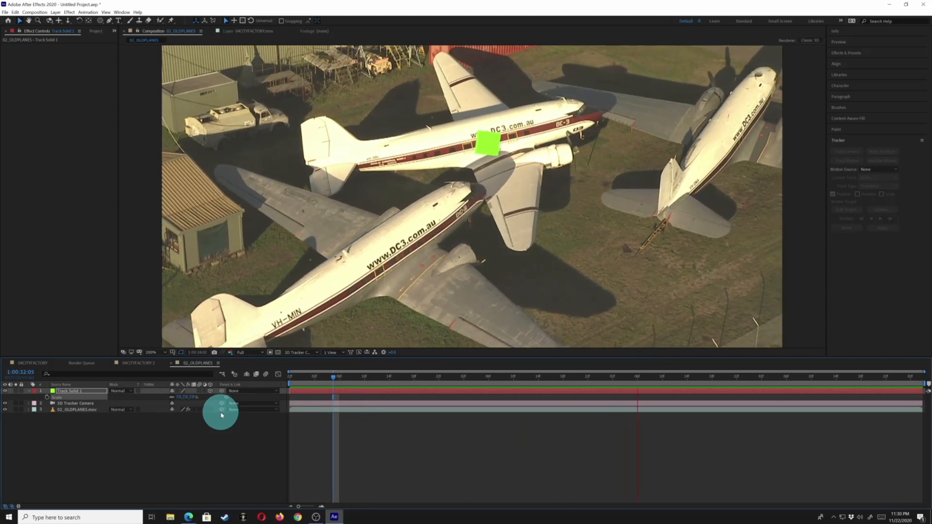
key(space)
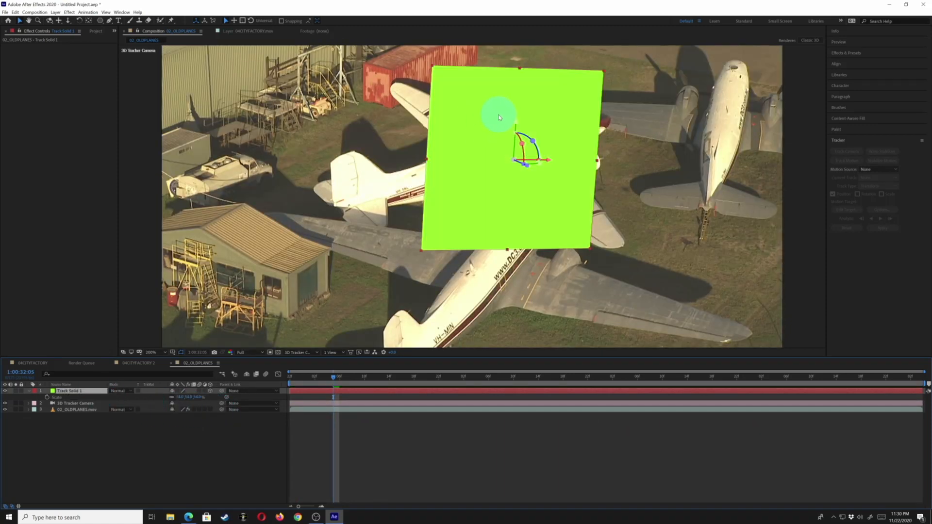
Step: Try replacing the Track Solid 1 layer with Roundel_of_Australia.svg.png from the project assets, and undo the replacement
click(90, 31)
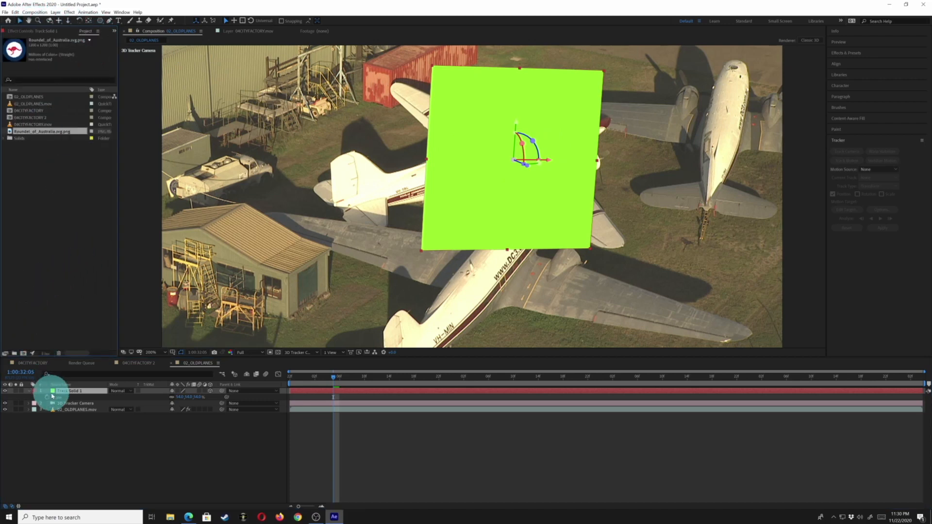
click(66, 392)
click(71, 436)
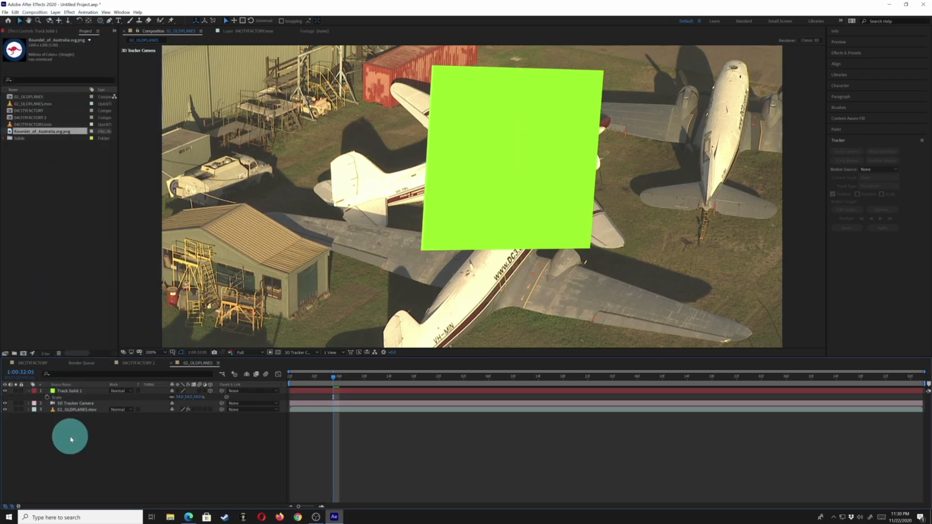
click(68, 392)
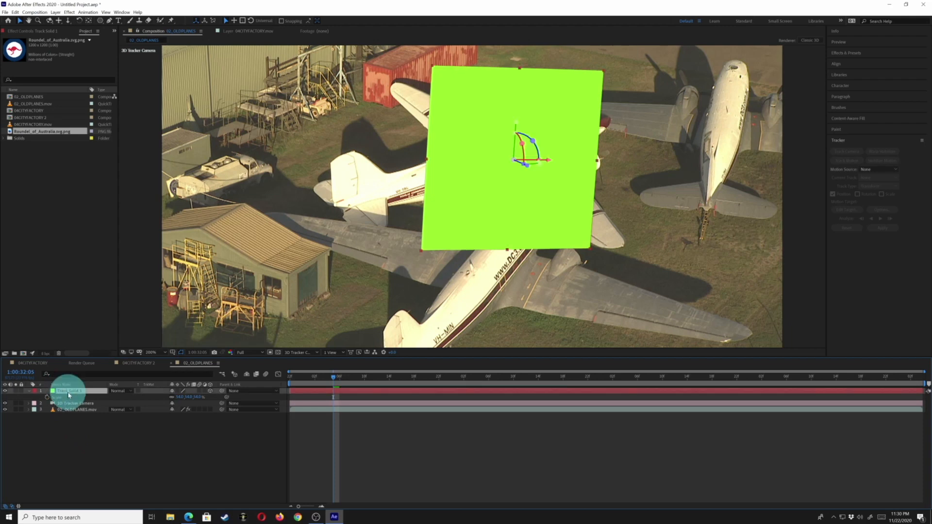
click(2, 150)
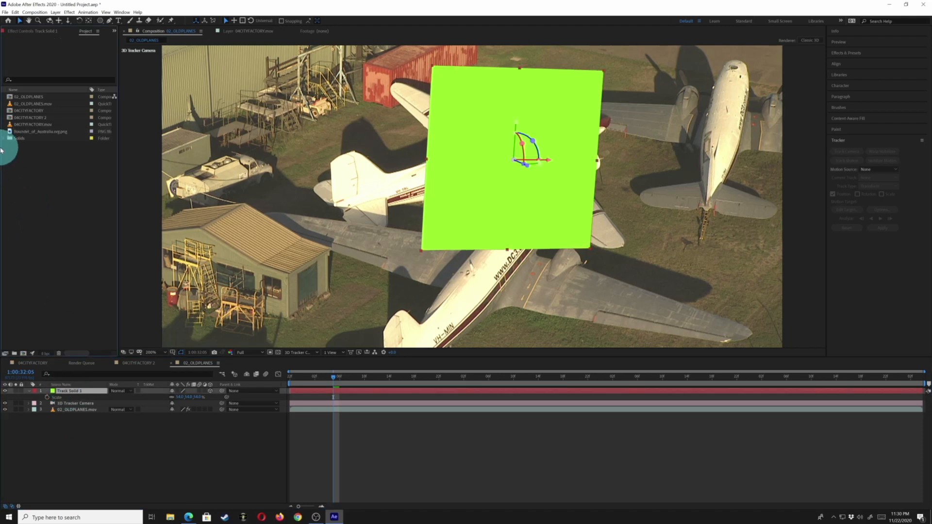
click(11, 132)
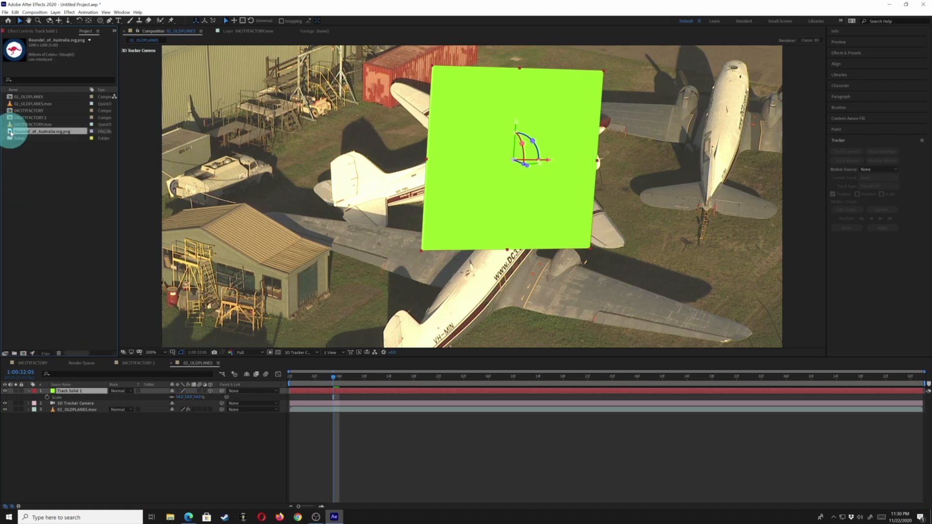
drag(11, 131, 33, 161)
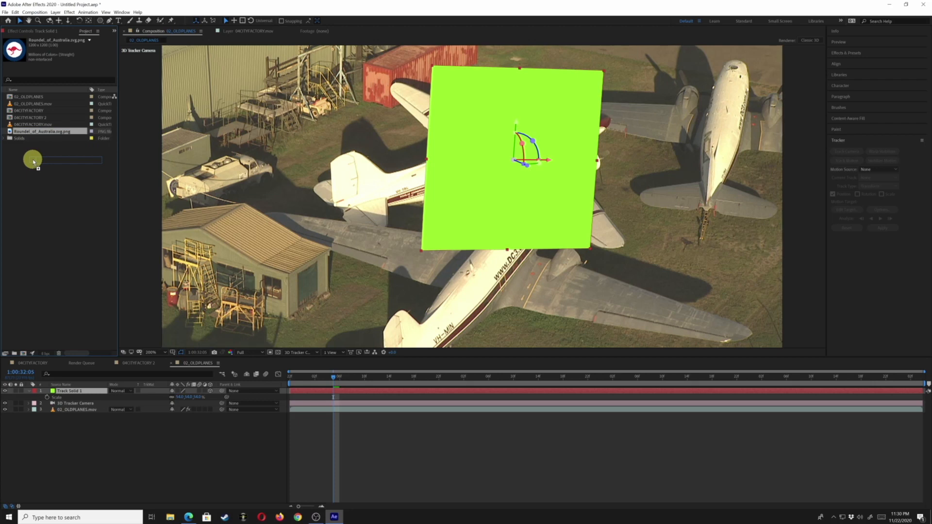
drag(33, 161, 76, 385)
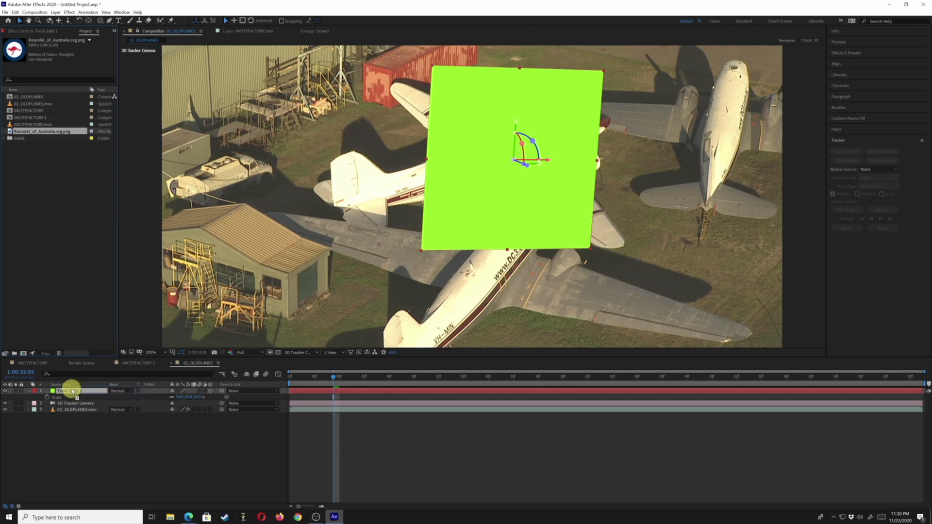
drag(73, 391, 73, 393)
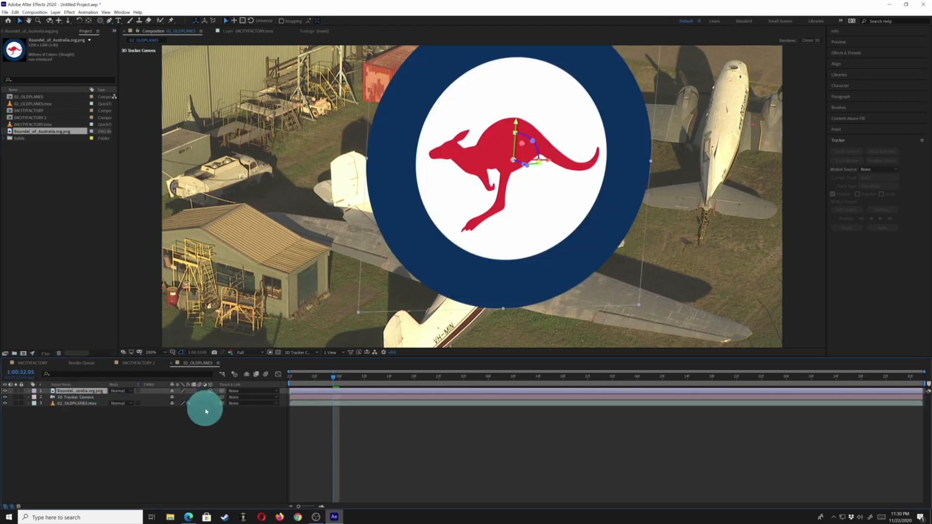
key(ctrl+z)
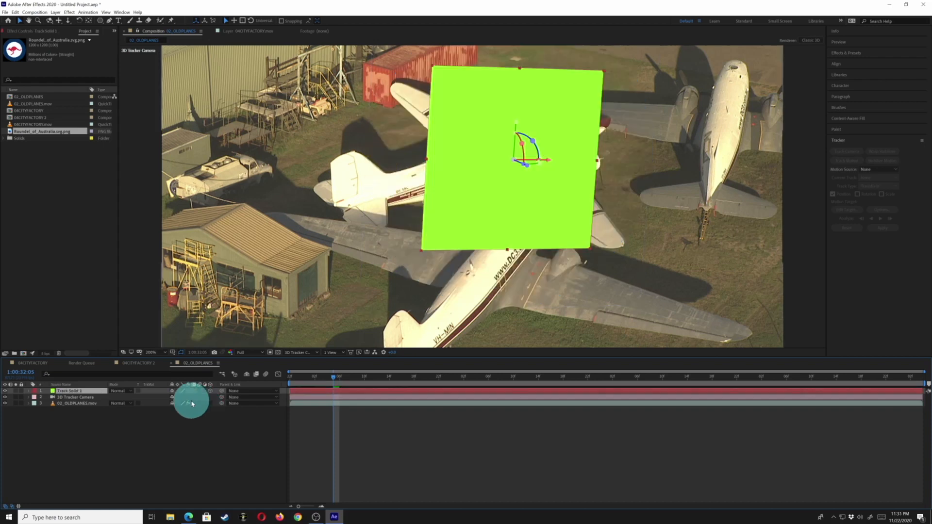
click(151, 430)
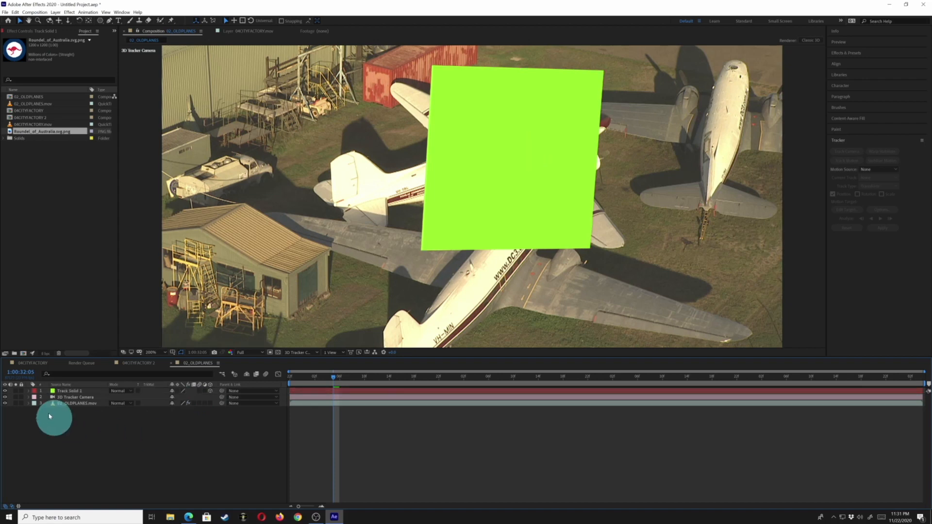
Step: Replace Track Solid 1 with Roundel_of_Australia.svg.png, keeping the layer's tracked placement, and play back the shot
click(53, 392)
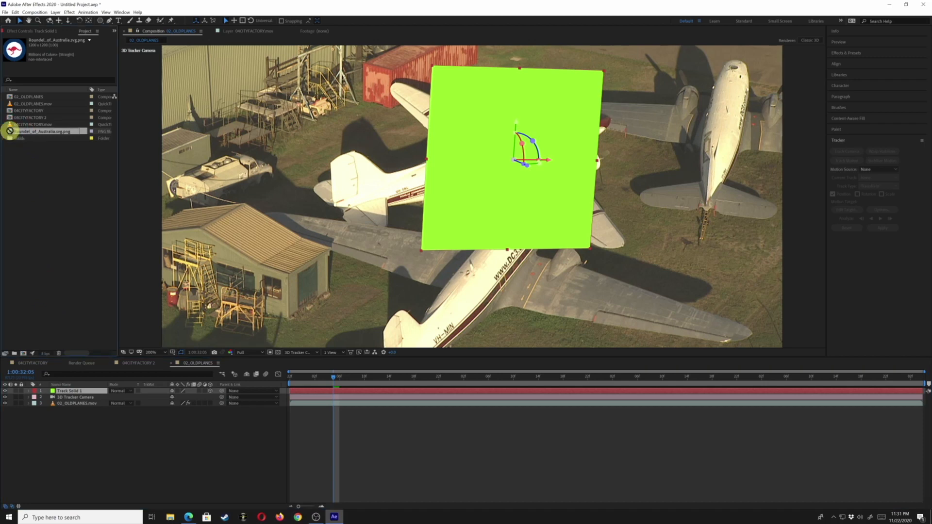
drag(11, 134, 71, 392)
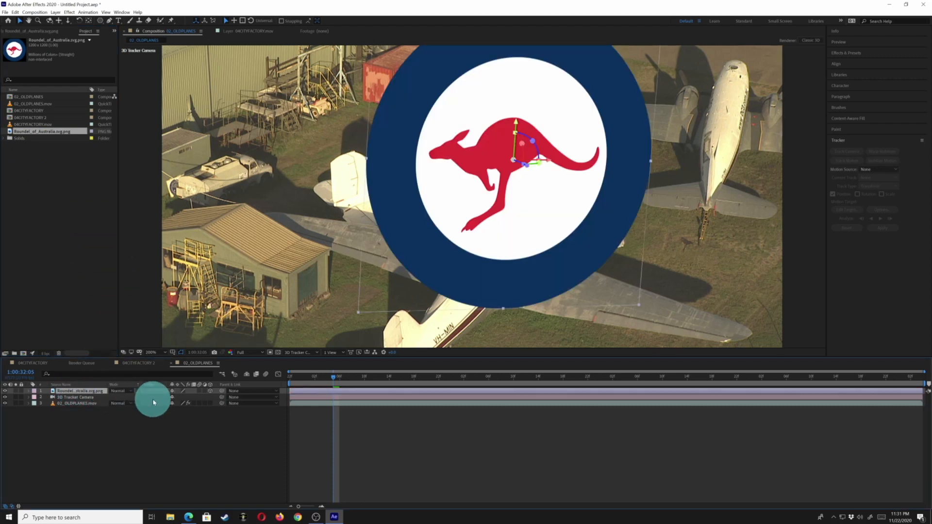
click(163, 412)
key(space)
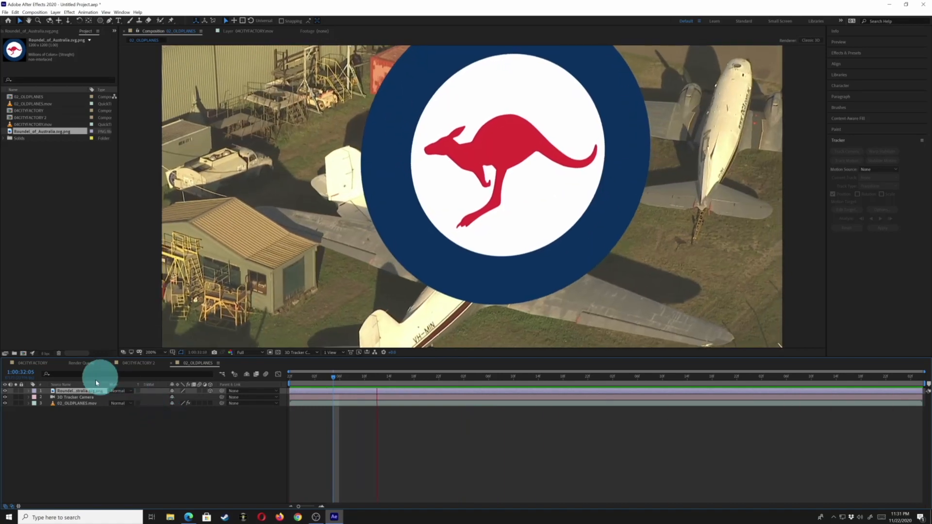
Step: Scale the roundel layer down uniformly to fit the middle plane's fuselage and shift it toward the tail at 1:00:33:04
click(71, 391)
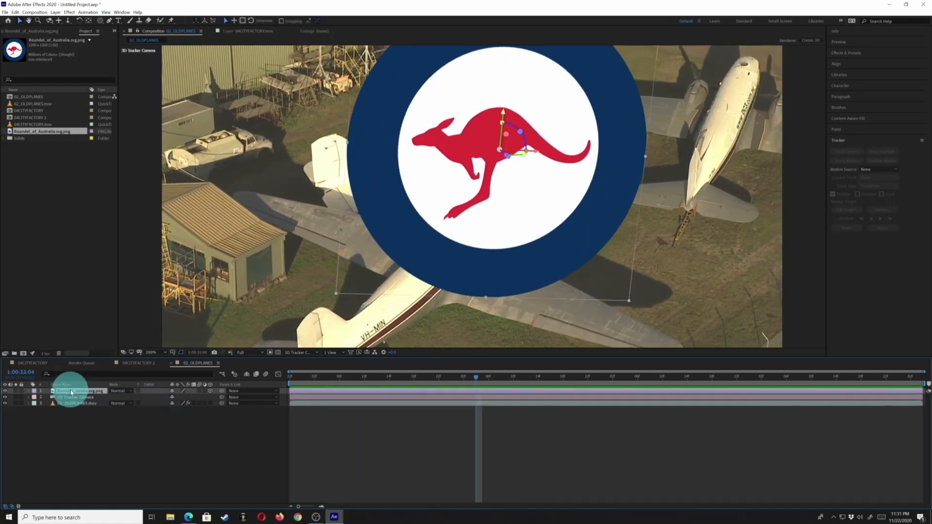
key(s)
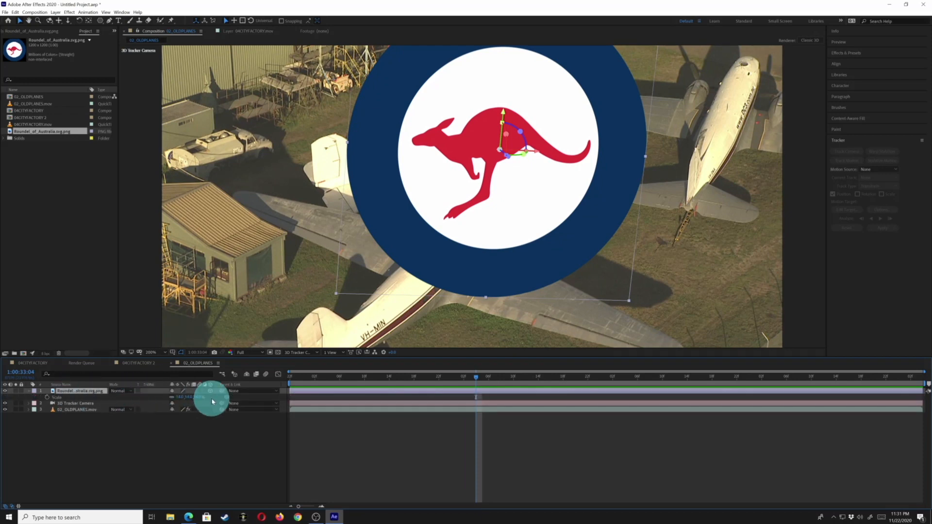
drag(195, 399, 170, 390)
drag(536, 152, 512, 152)
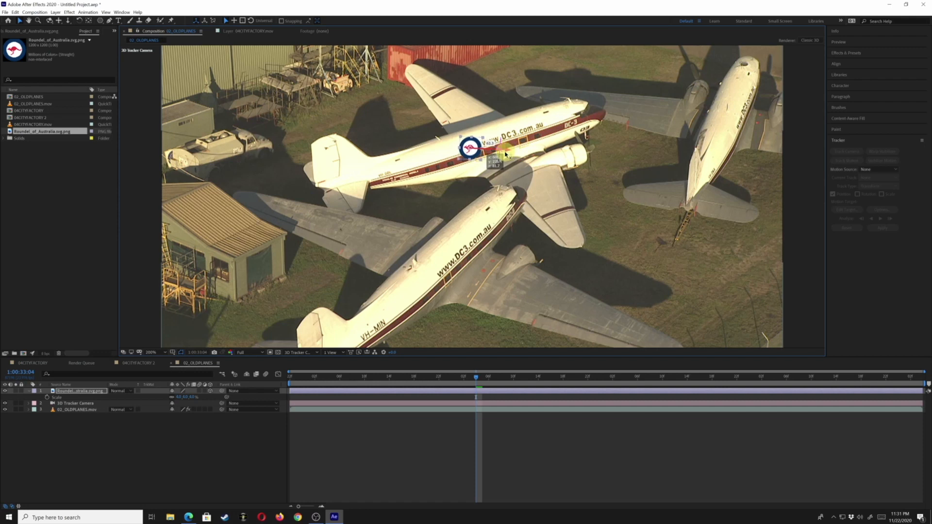
drag(504, 154, 505, 154)
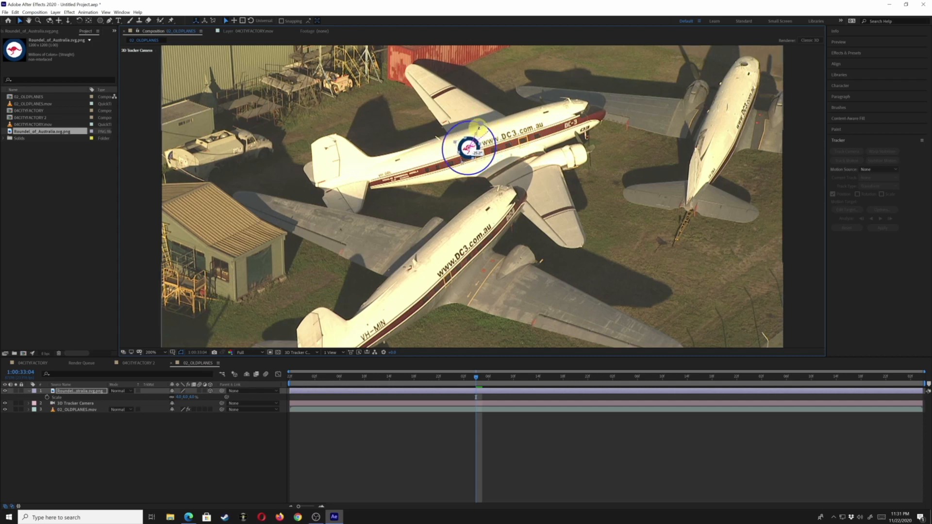
Step: Rotate and reposition the roundel beside the fuselage lettering, reduce its Scale slightly, and play back the result
drag(479, 127, 479, 131)
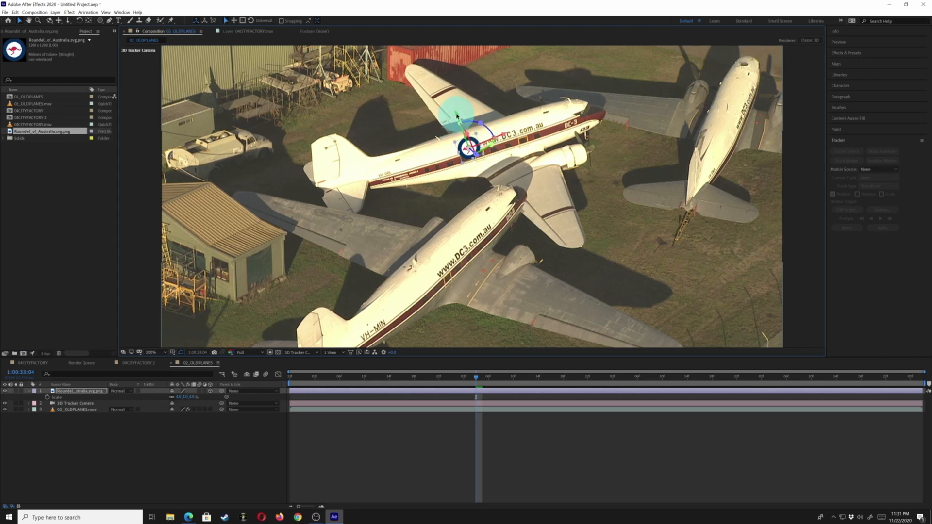
drag(455, 114, 453, 115)
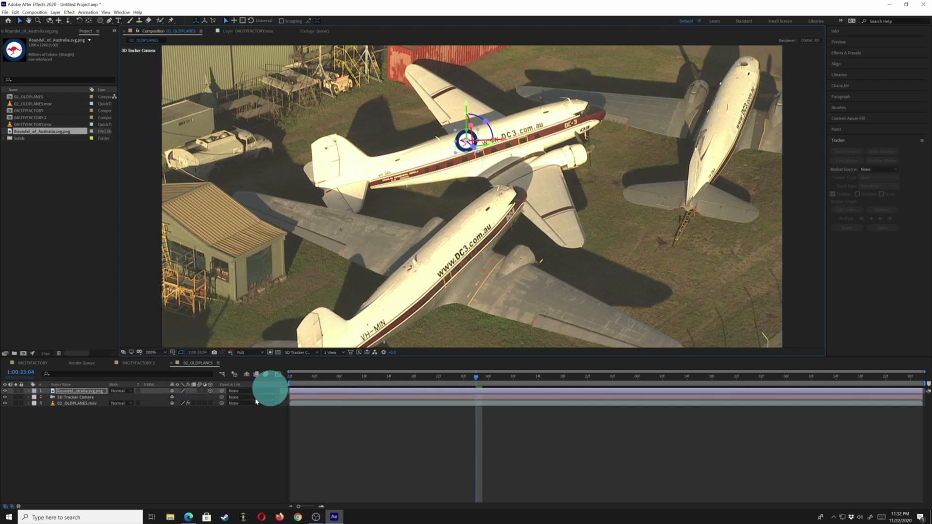
click(192, 396)
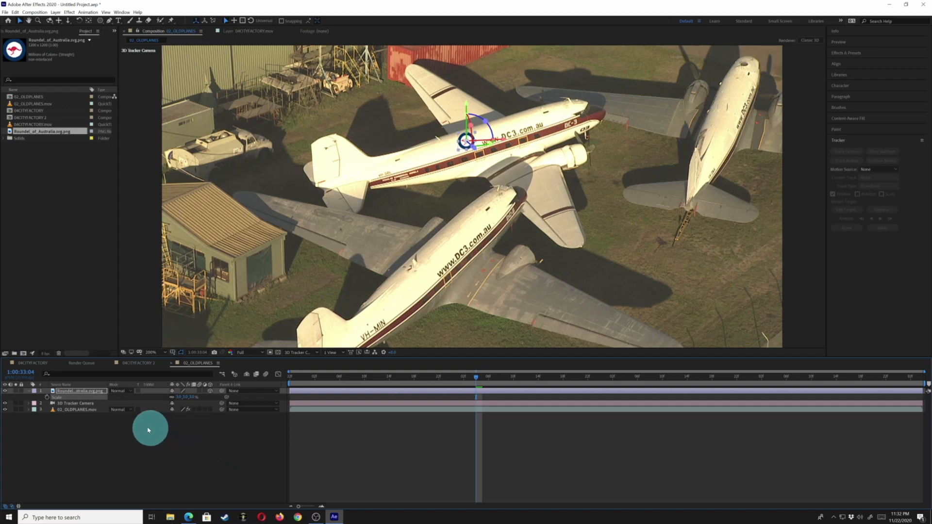
click(128, 439)
key(space)
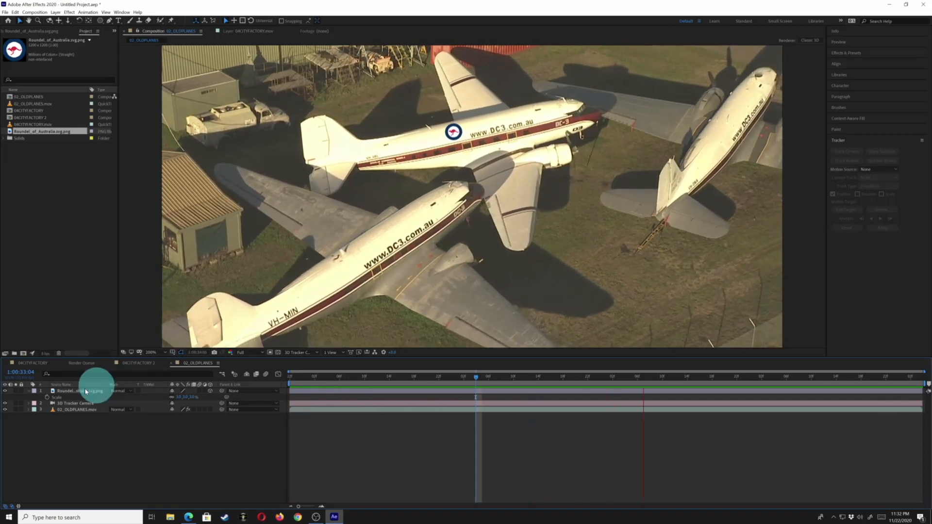
Step: Nudge the roundel slightly down on the fuselage at 1:00:34:12 and preview how it sticks to the plane
click(63, 391)
click(67, 391)
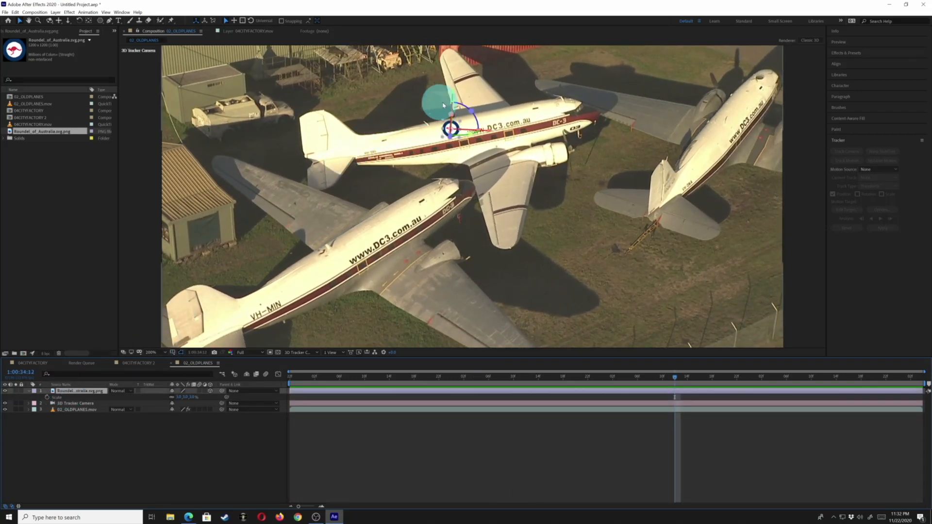
drag(452, 94, 452, 95)
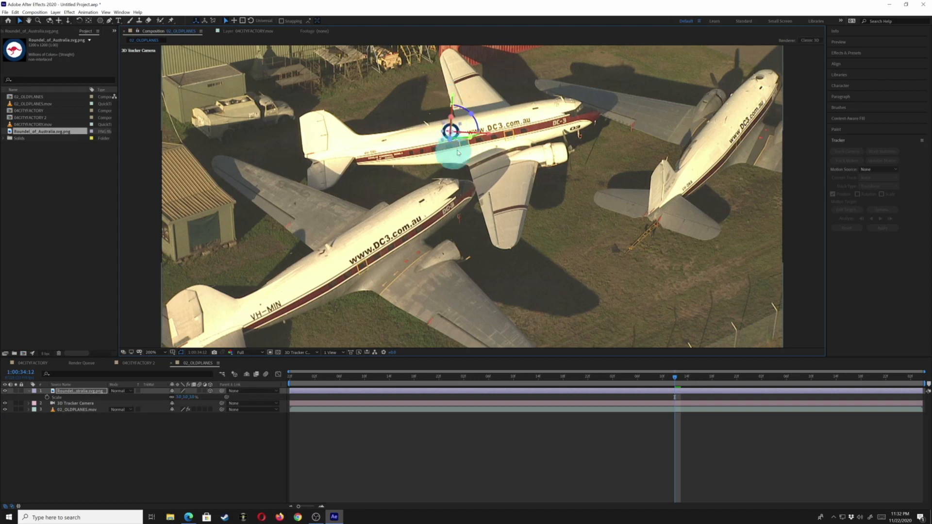
key(space)
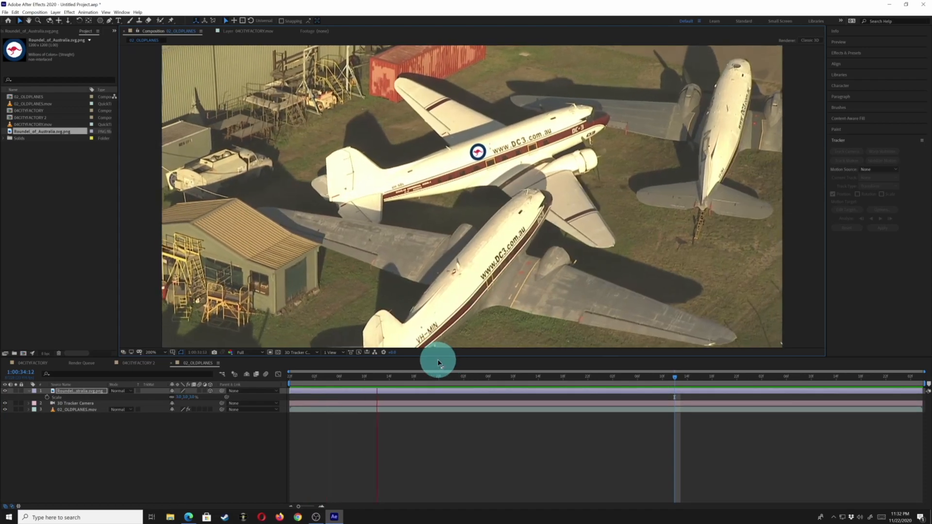
key(space)
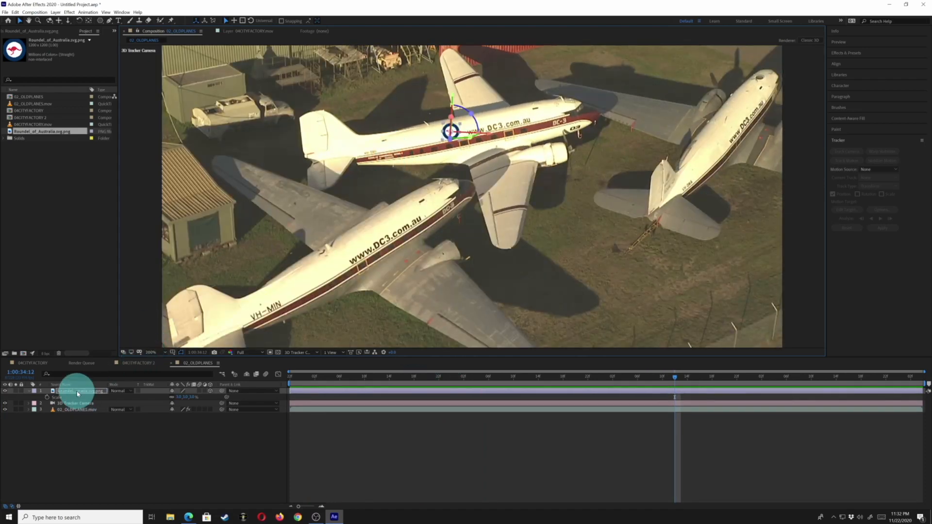
Step: Delete the roundel layer and the 3D Tracker Camera layer from the 02_OLDPLANES composition
key(Delete)
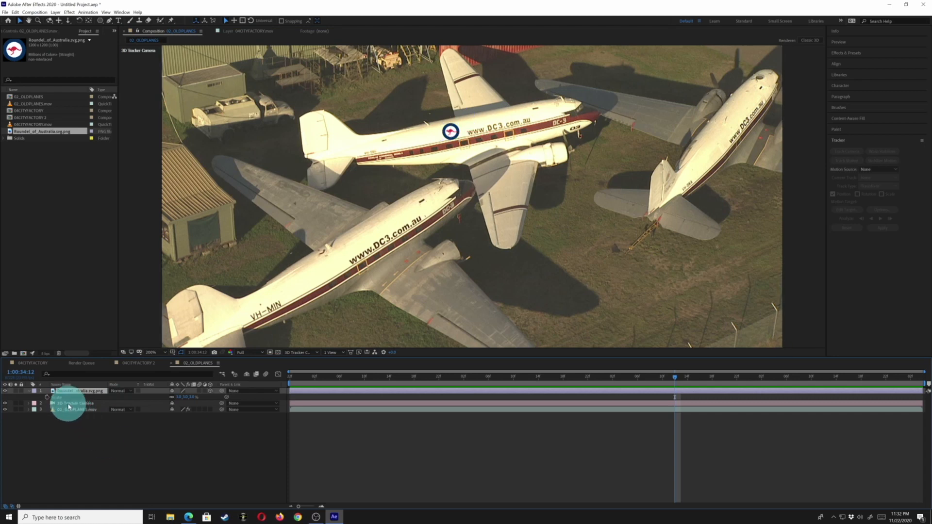
click(67, 393)
key(Delete)
Step: Redisplay the footage's 3D Camera Tracker points and create a solid and camera from points on the middle plane's tail fin
click(69, 393)
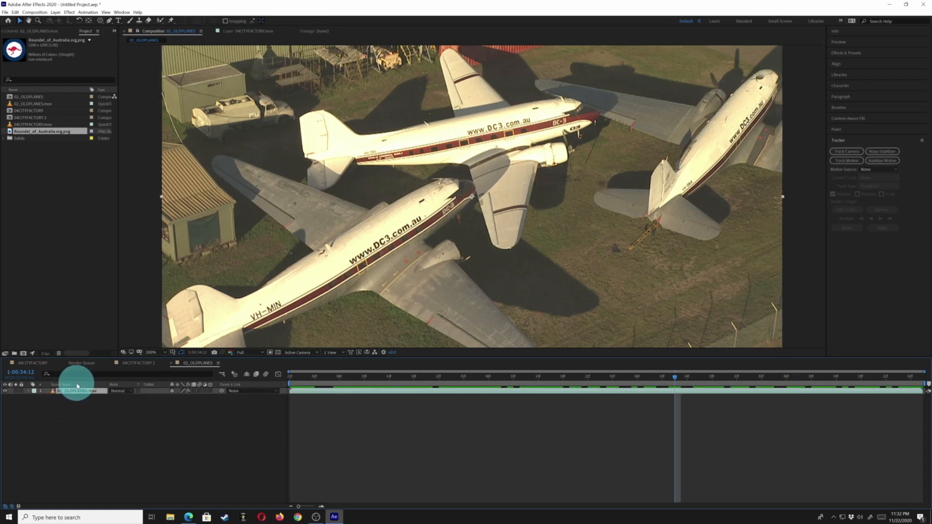
key(e)
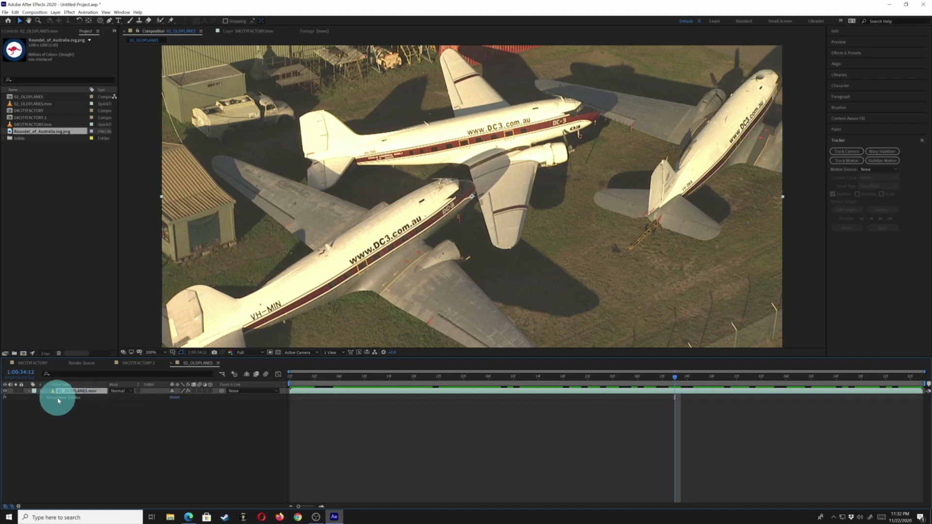
click(58, 399)
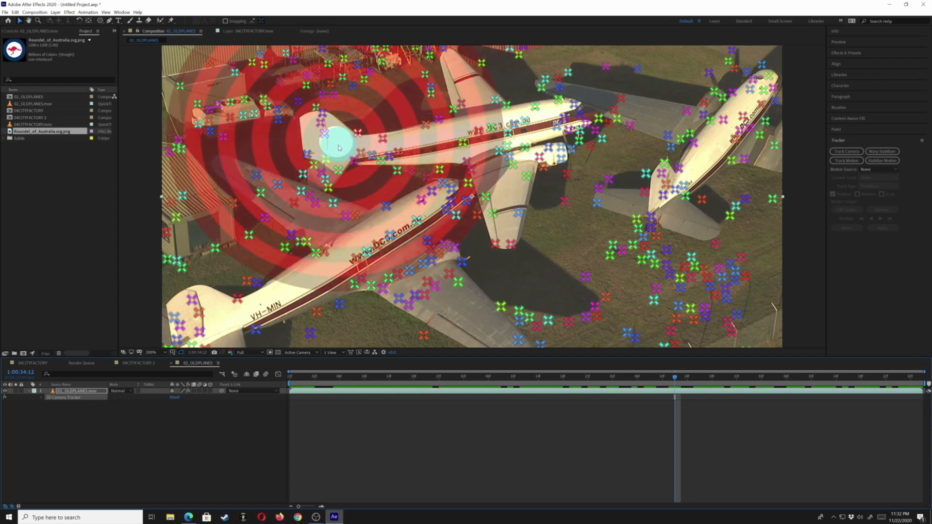
right_click(338, 147)
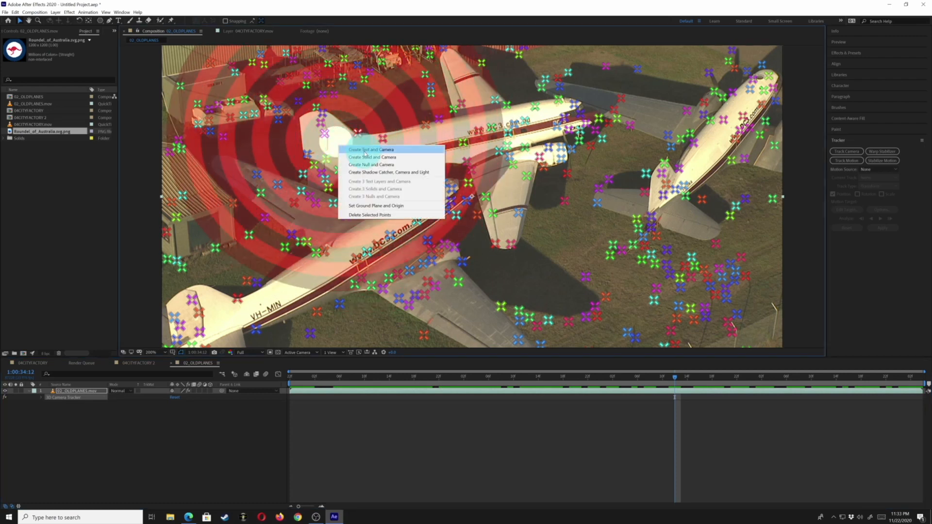
click(367, 158)
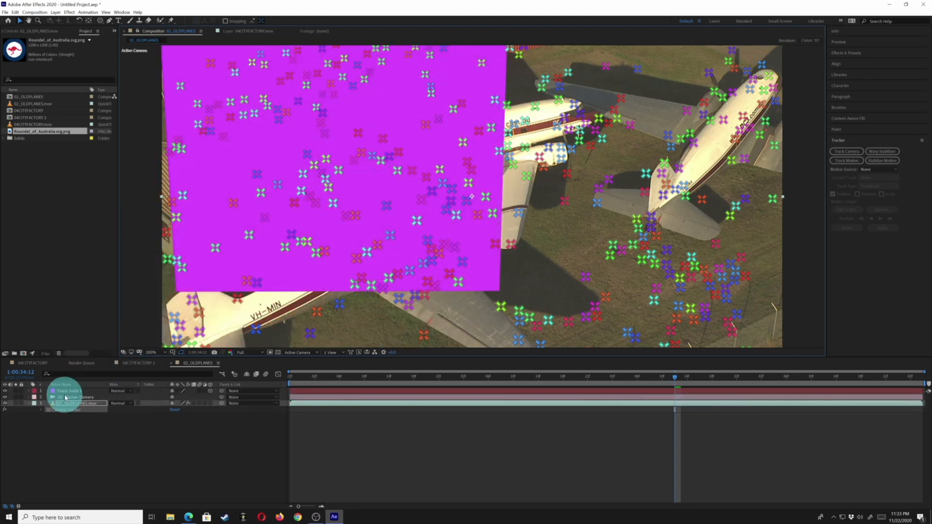
Step: Replace the new track solid with Roundel_of_Australia.svg.png and scale the roundel down uniformly to fit the tail fin
click(63, 390)
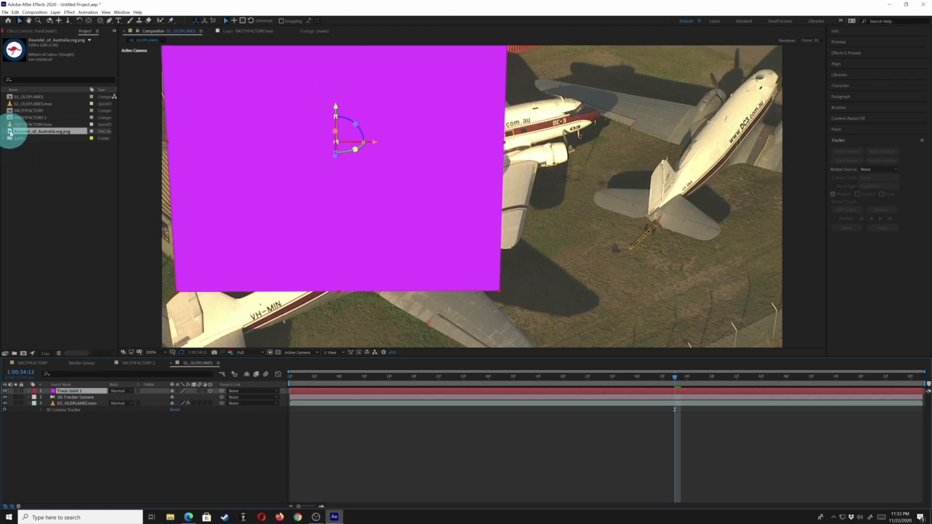
drag(10, 132, 54, 389)
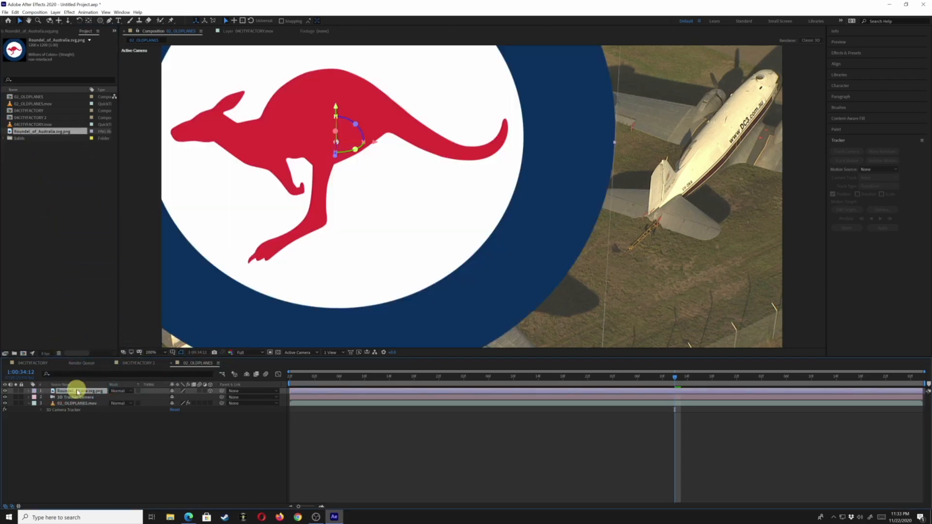
key(s)
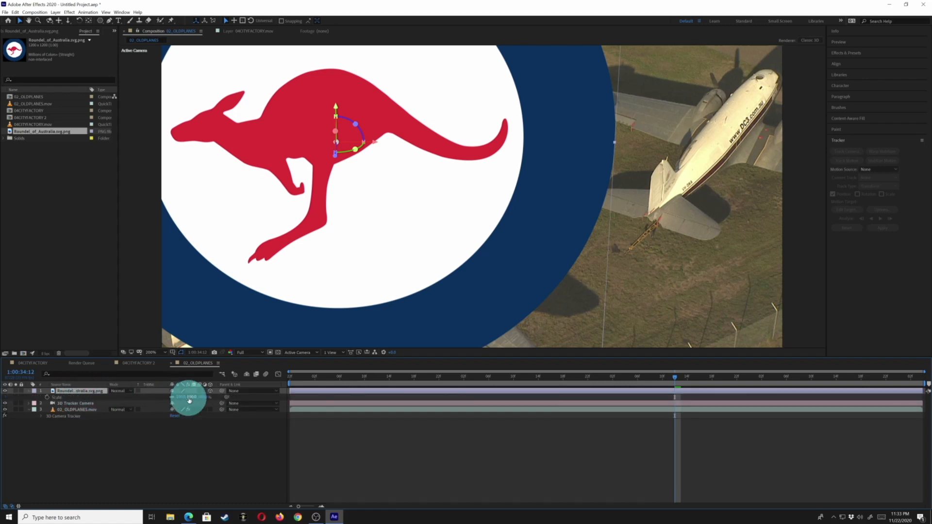
drag(182, 399, 120, 370)
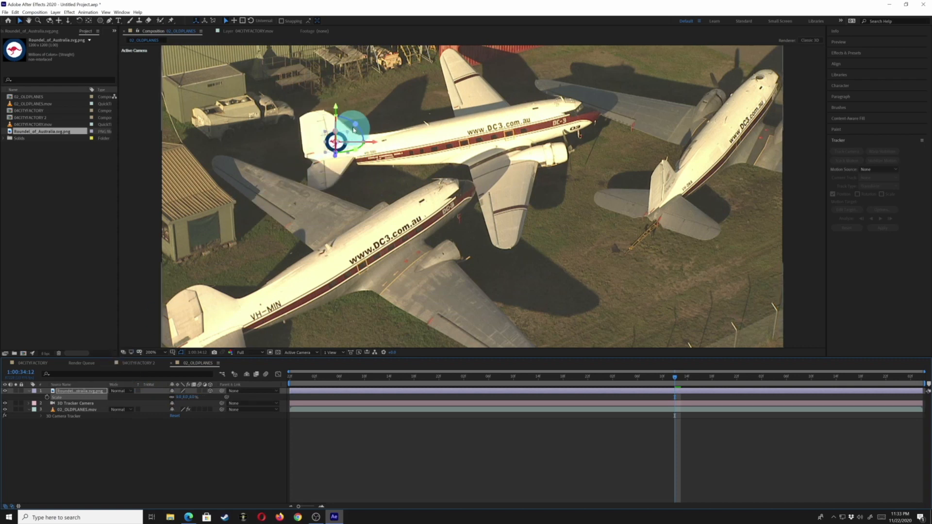
Step: Nudge the roundel slightly to the right on the middle plane's tail fin, preview the track and return to the composition's start
drag(355, 125, 351, 122)
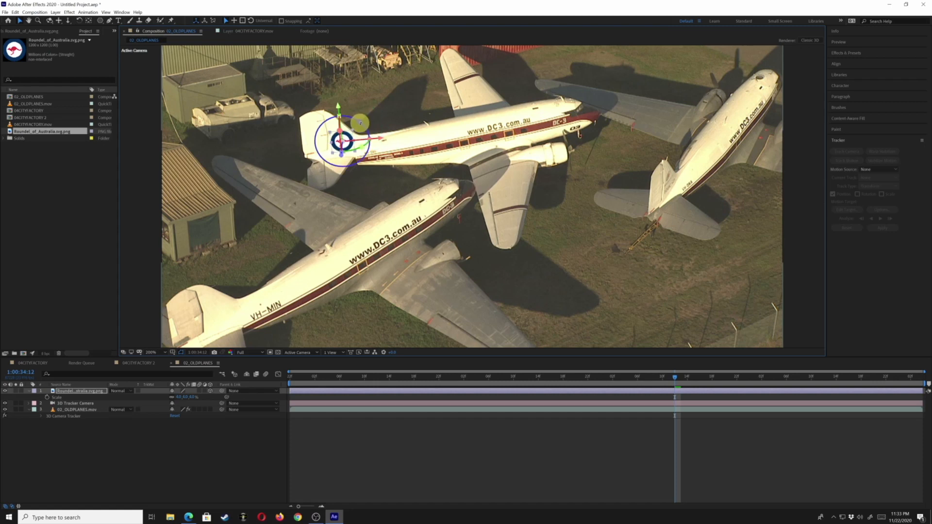
click(177, 480)
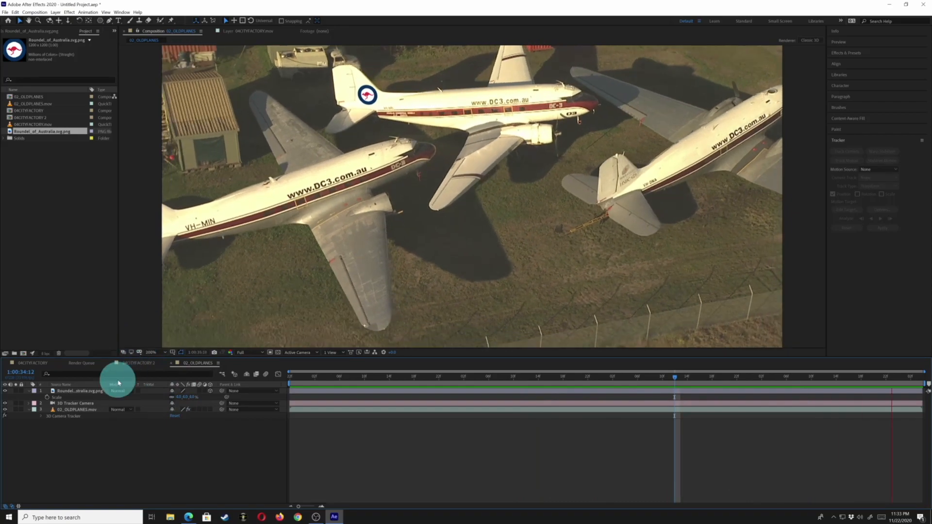
key(space)
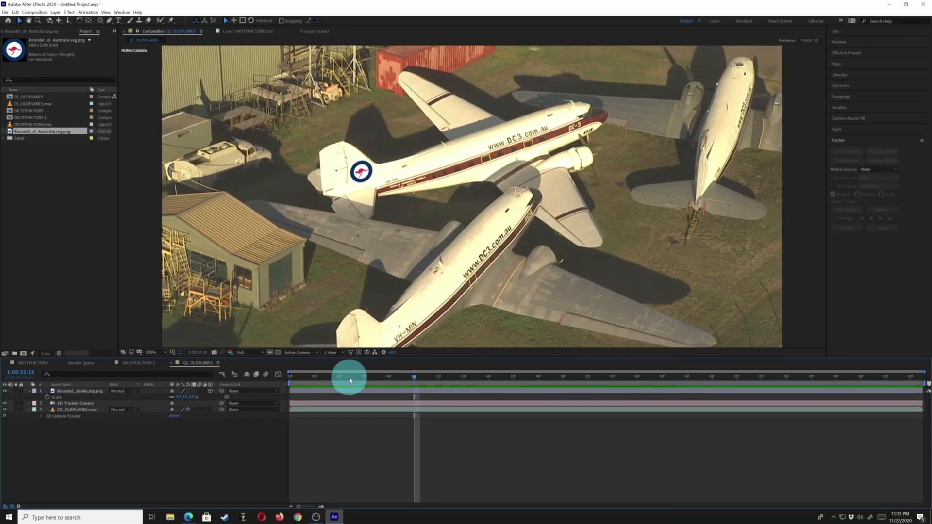
drag(350, 380, 250, 376)
Step: Set the roundel layer's blending mode to Multiply
click(82, 391)
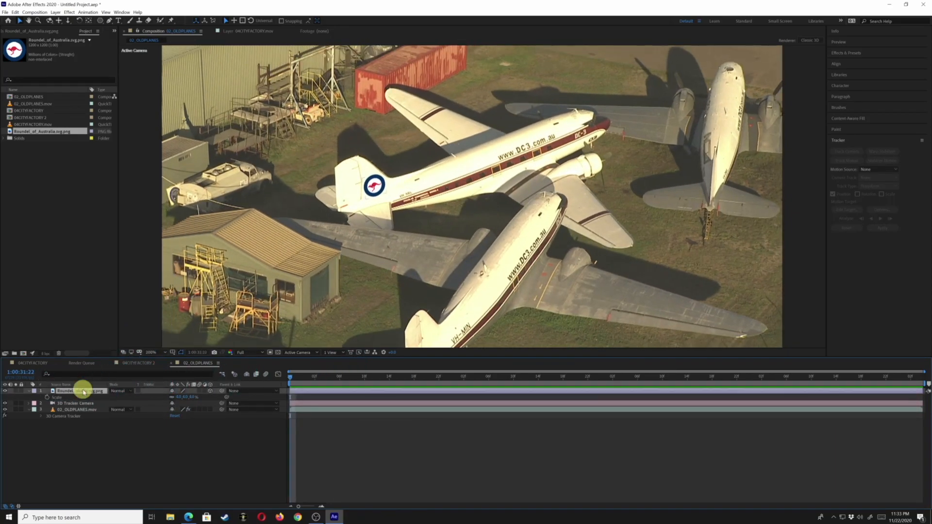
click(119, 391)
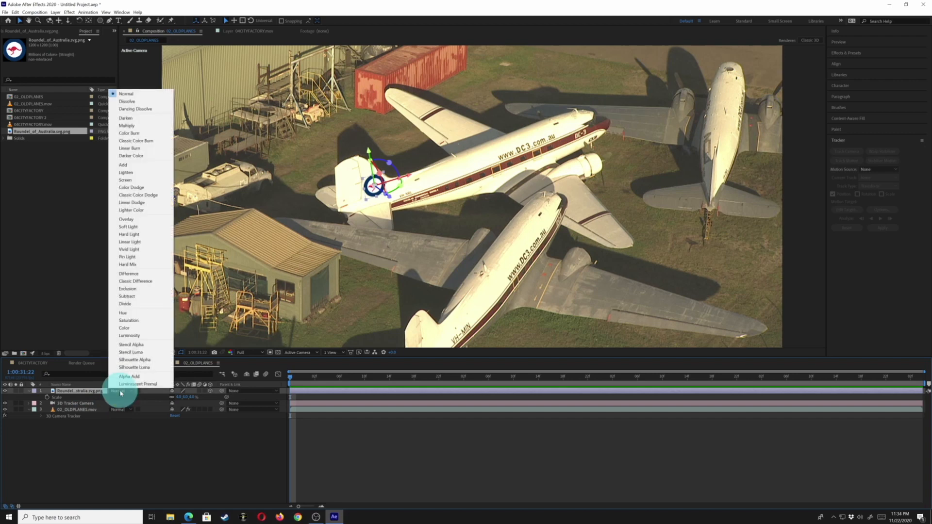
click(141, 125)
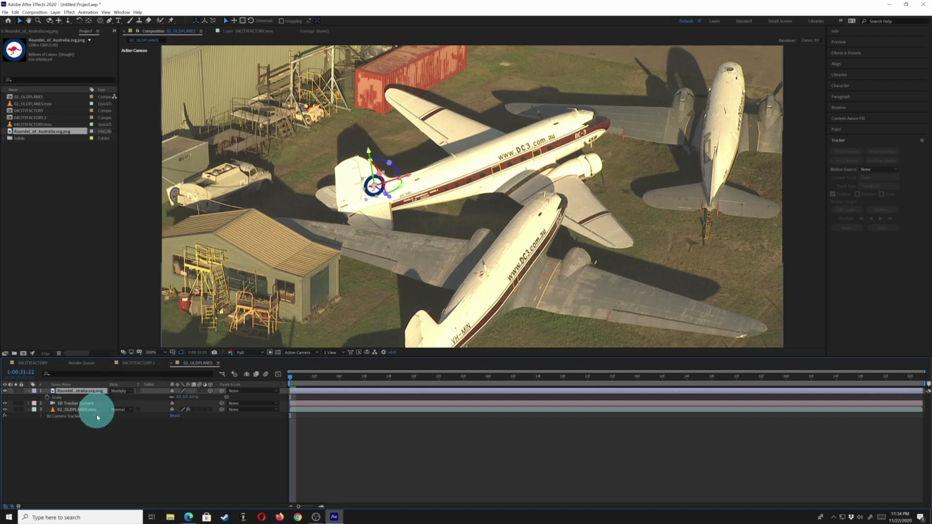
Step: Enable motion blur for the roundel layer and the composition, and preview the playback
click(81, 403)
click(78, 391)
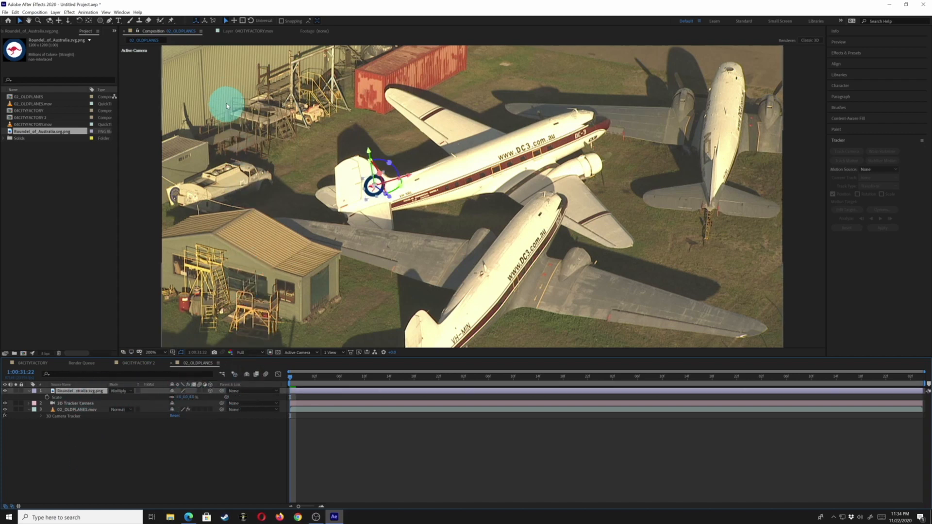
click(266, 375)
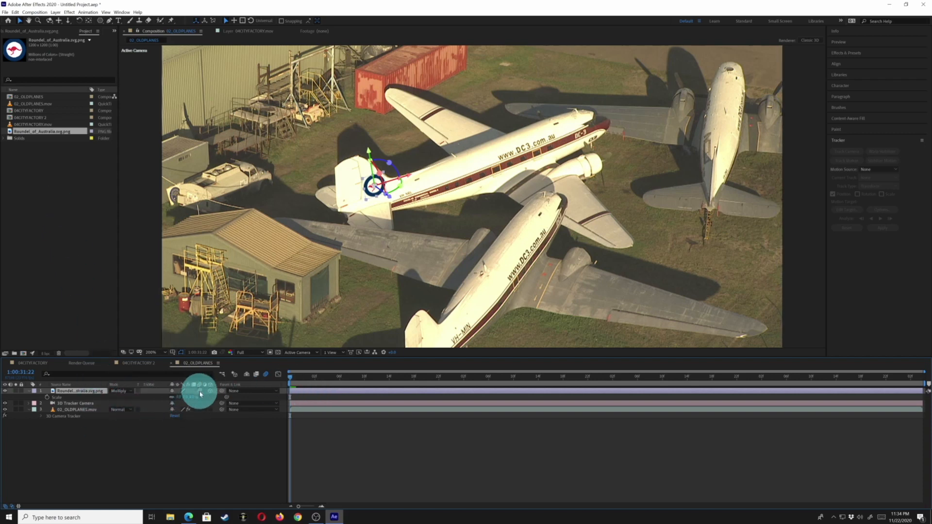
key(space)
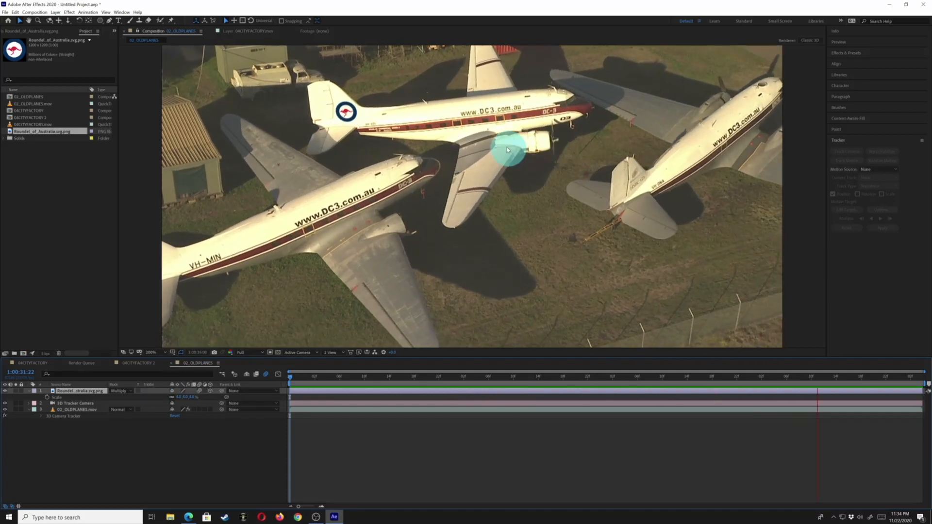
key(space)
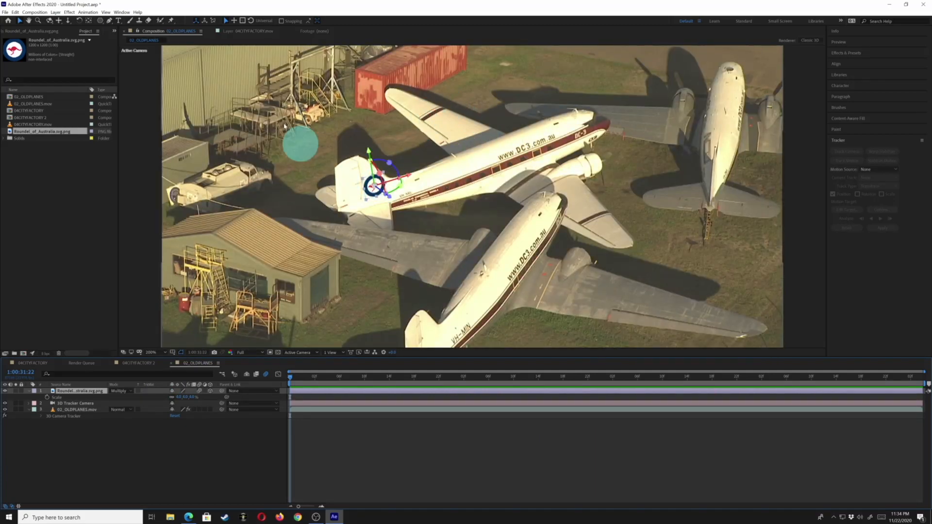
Step: Apply a Photo Filter effect to the roundel layer, using Warming Filter (81) with the density raised to 100%
click(71, 12)
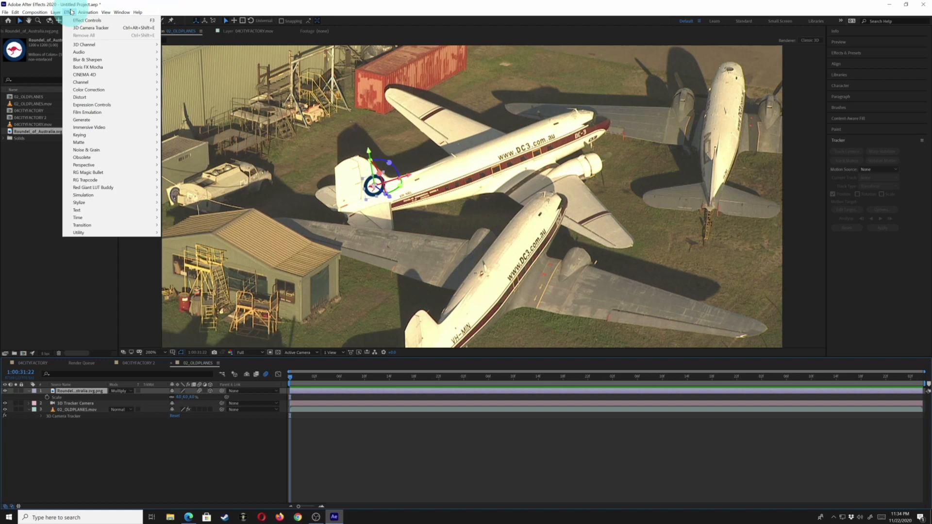
mouse_move(110, 77)
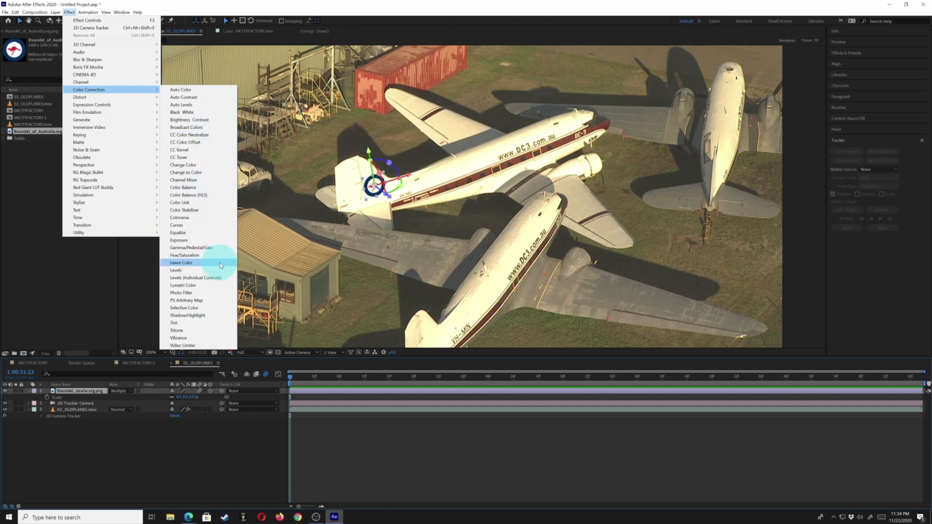
click(215, 294)
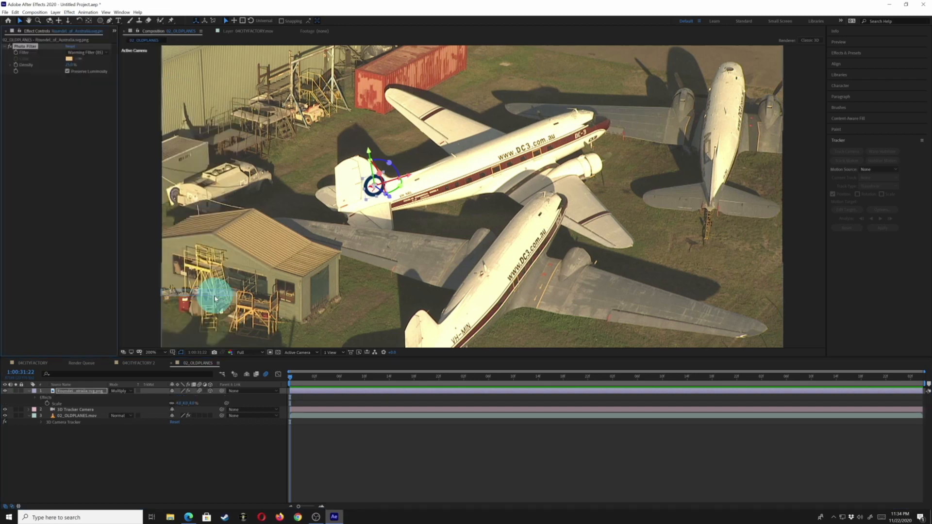
click(81, 52)
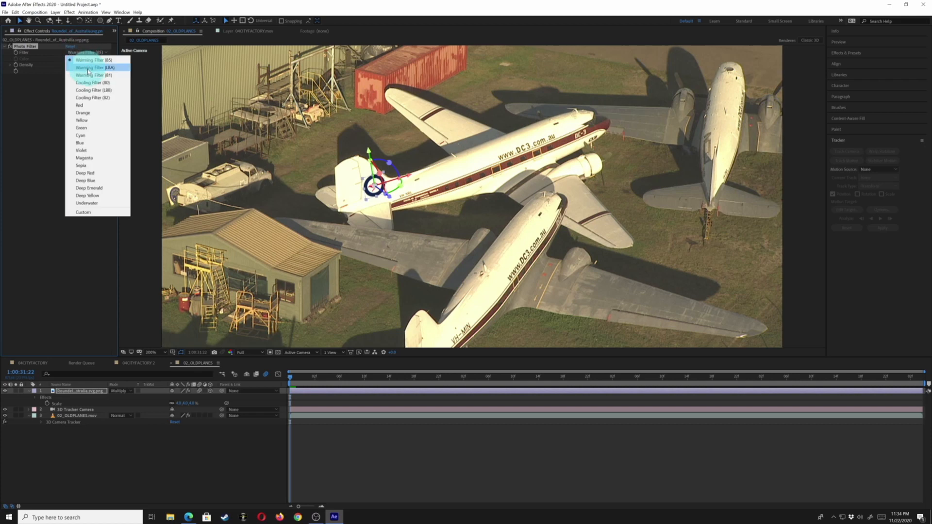
click(87, 68)
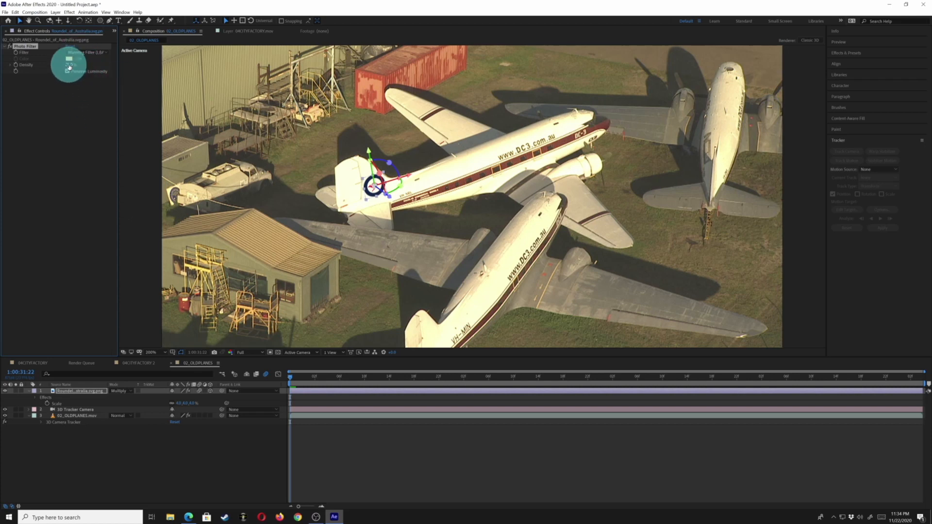
drag(101, 72, 101, 71)
click(77, 52)
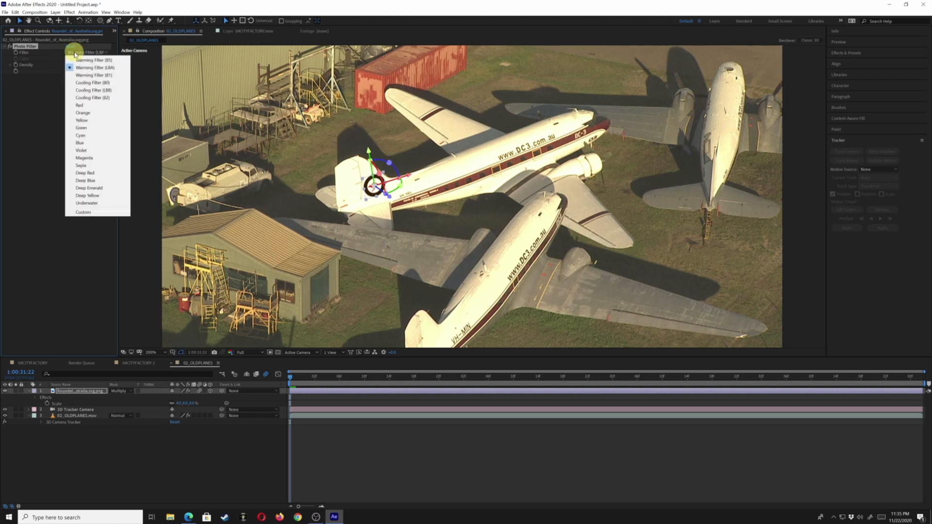
click(83, 75)
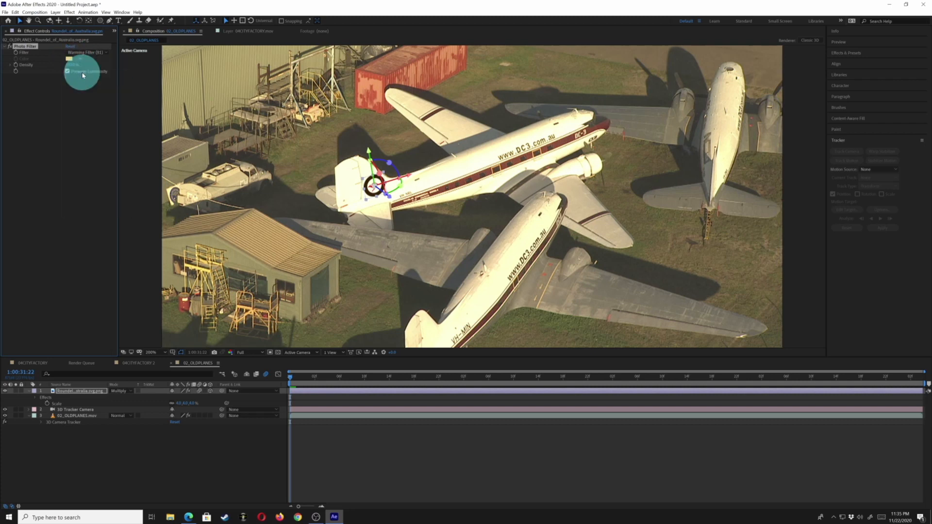
click(147, 450)
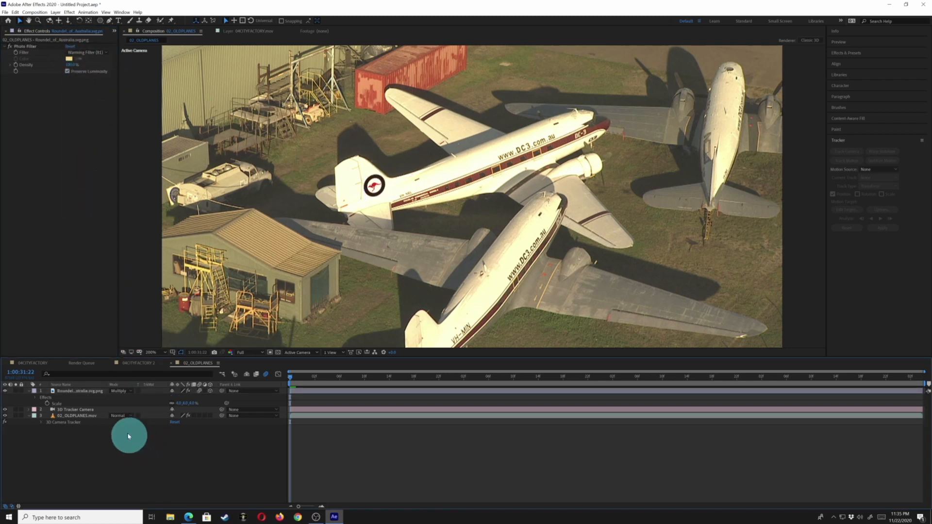
Step: Add a slight Gaussian Blur to the roundel layer to soften it and preview the blended result
click(89, 392)
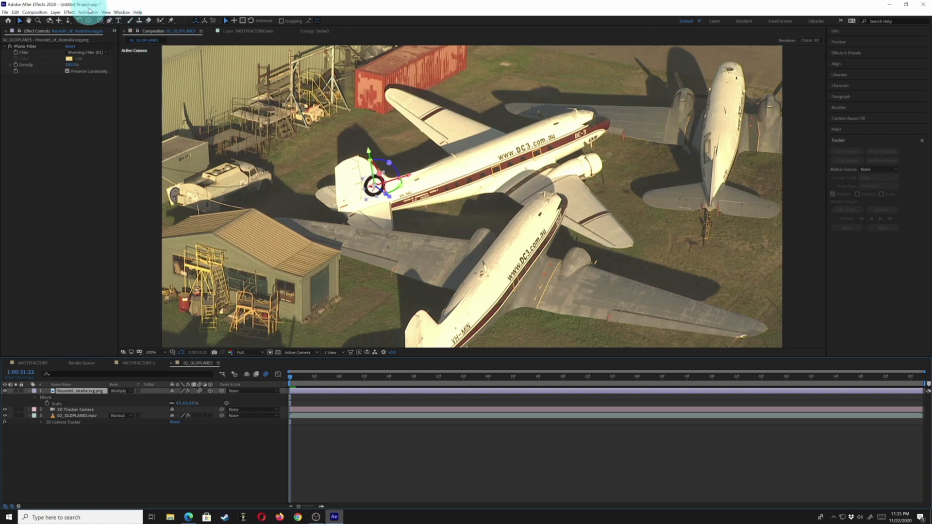
click(70, 12)
mouse_move(97, 60)
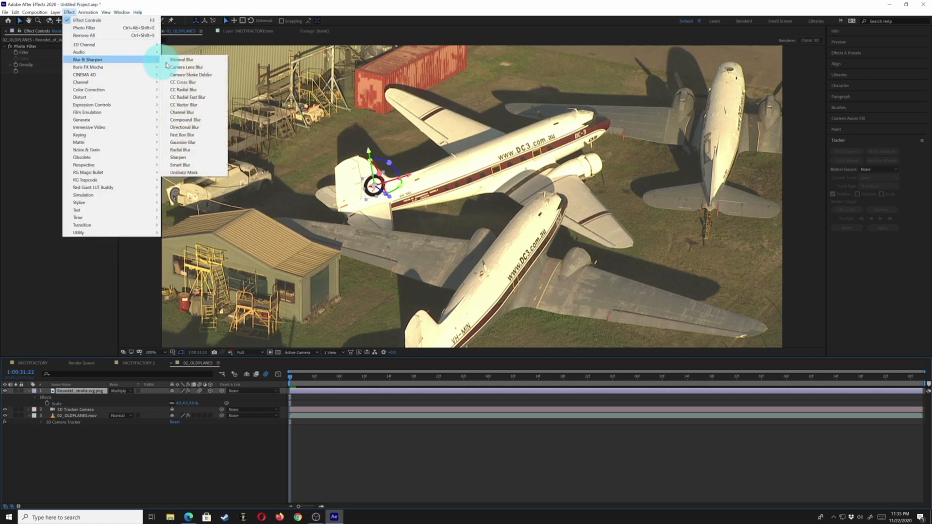
click(192, 142)
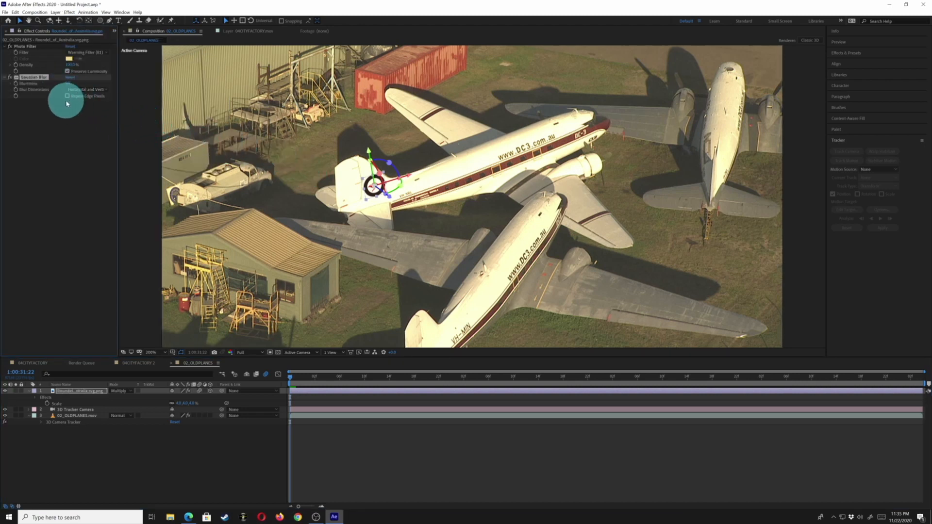
click(68, 84)
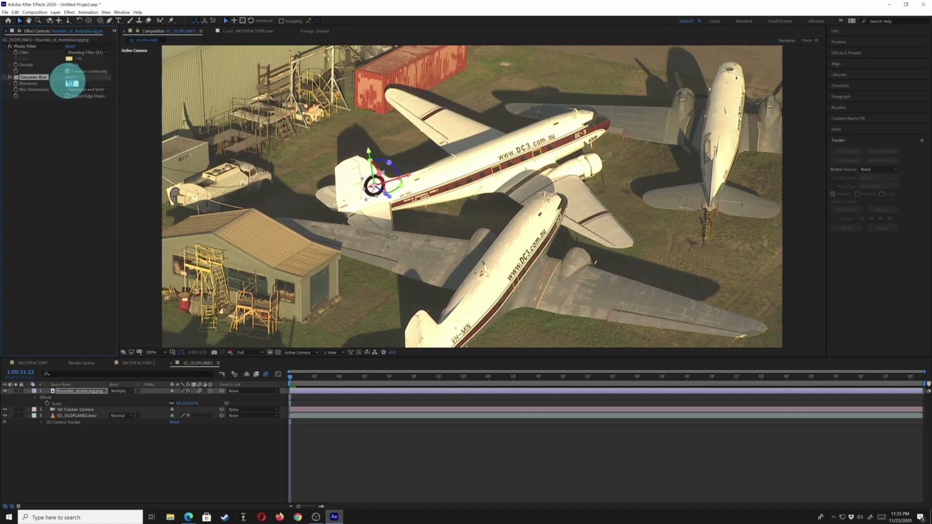
click(62, 182)
click(193, 454)
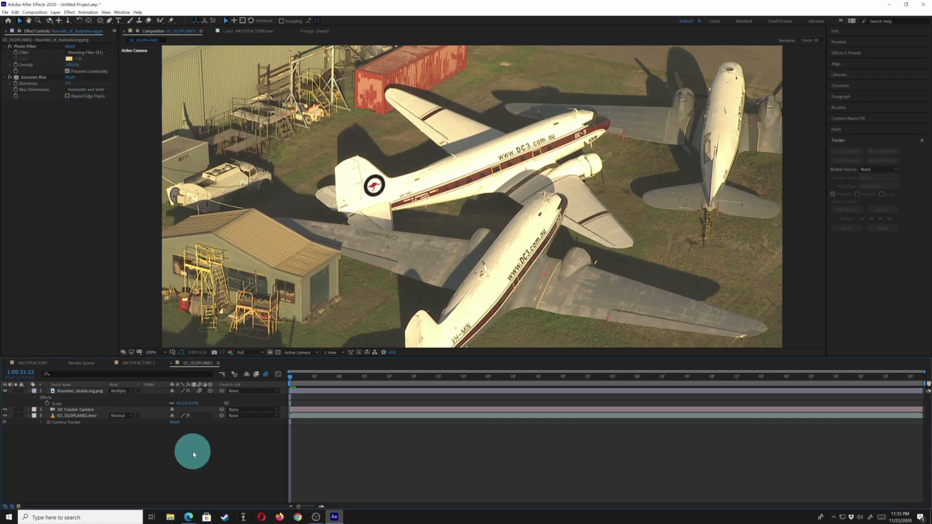
key(space)
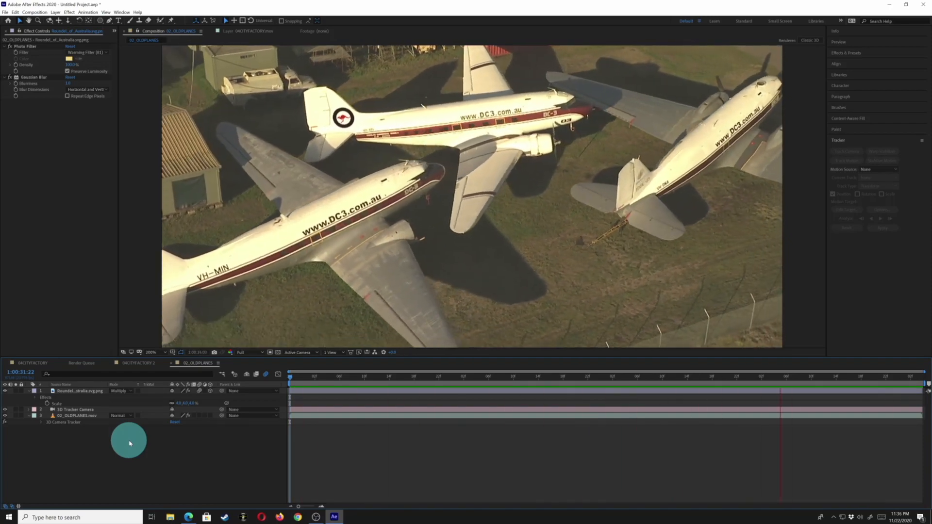
key(space)
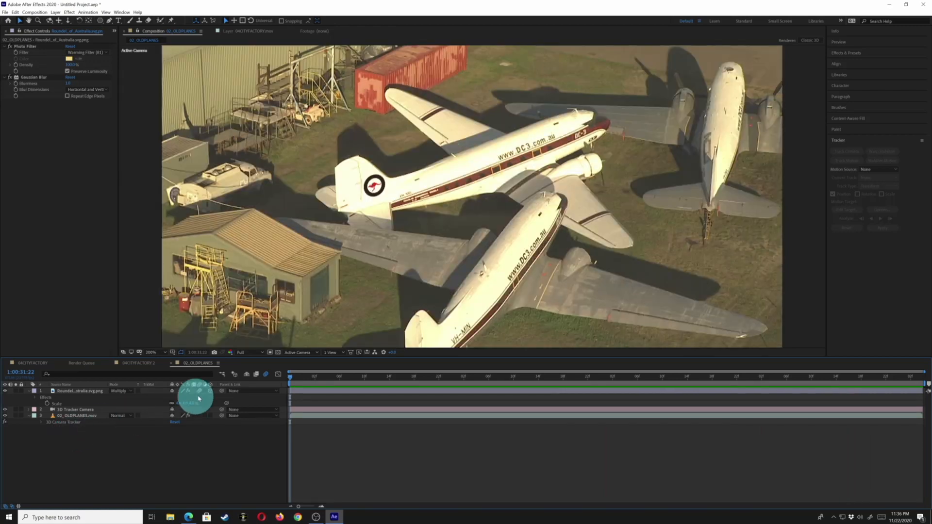
Step: Redisplay the footage's 3D Camera Tracker points and create a text layer from points around the middle plane's nose and wing
click(73, 416)
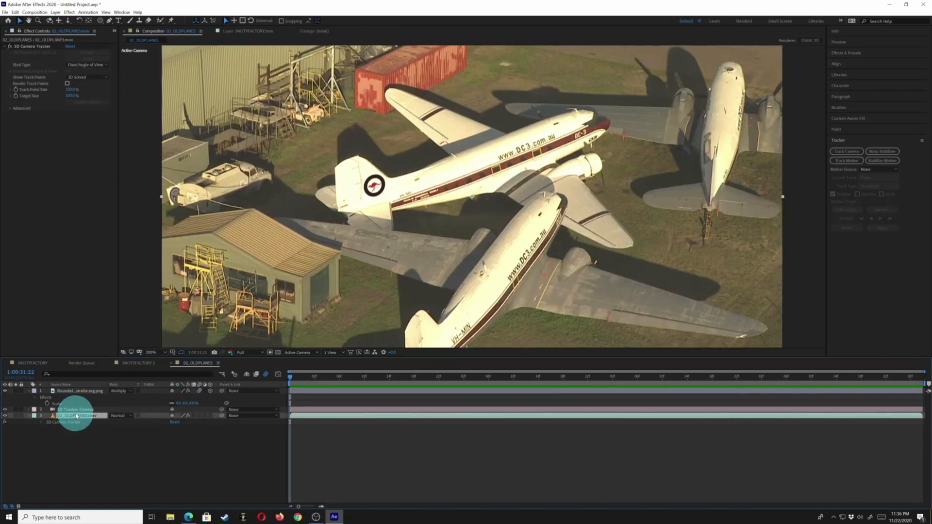
click(69, 421)
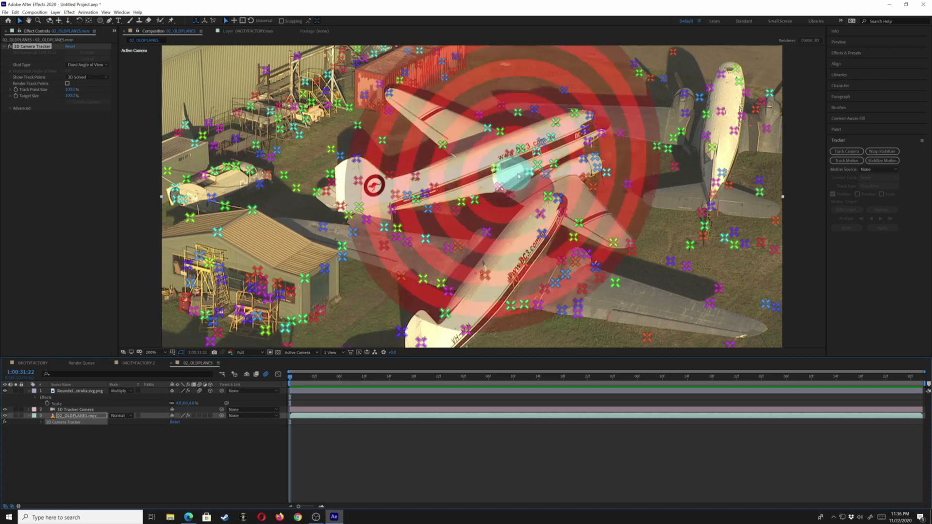
right_click(503, 177)
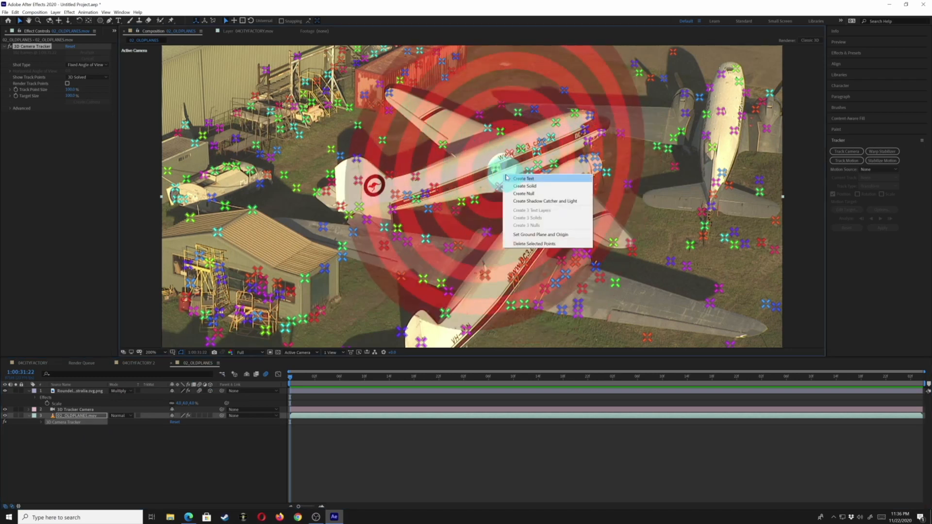
click(477, 289)
right_click(601, 163)
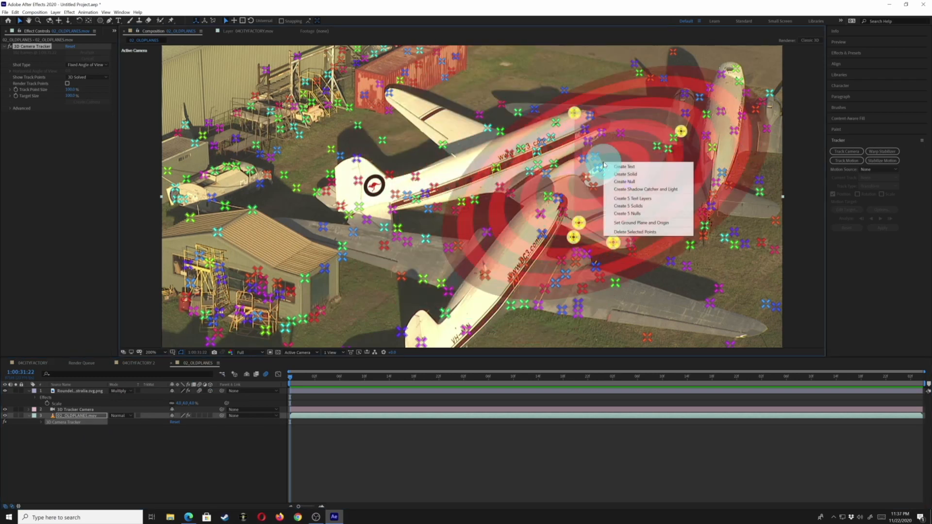
click(623, 166)
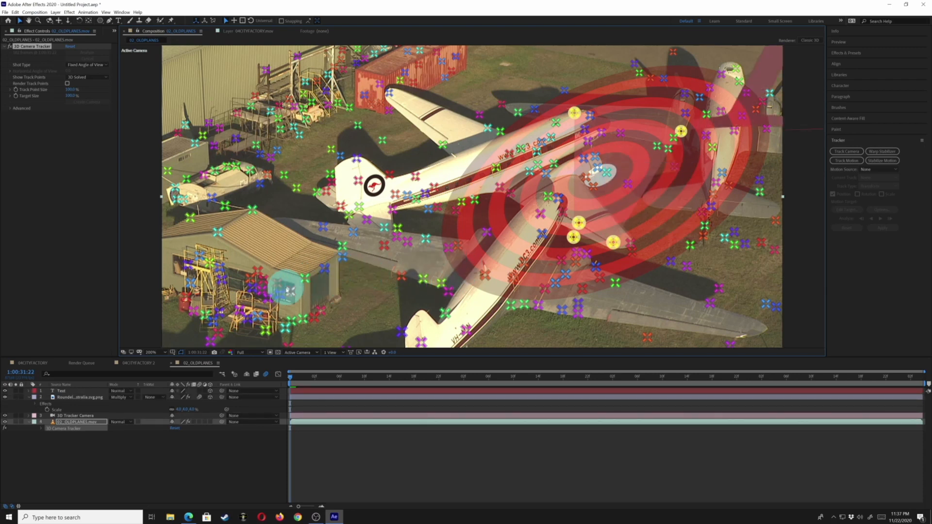
Step: Move the new 3D text layer left across the planes and preview how it sticks to the scene
click(59, 391)
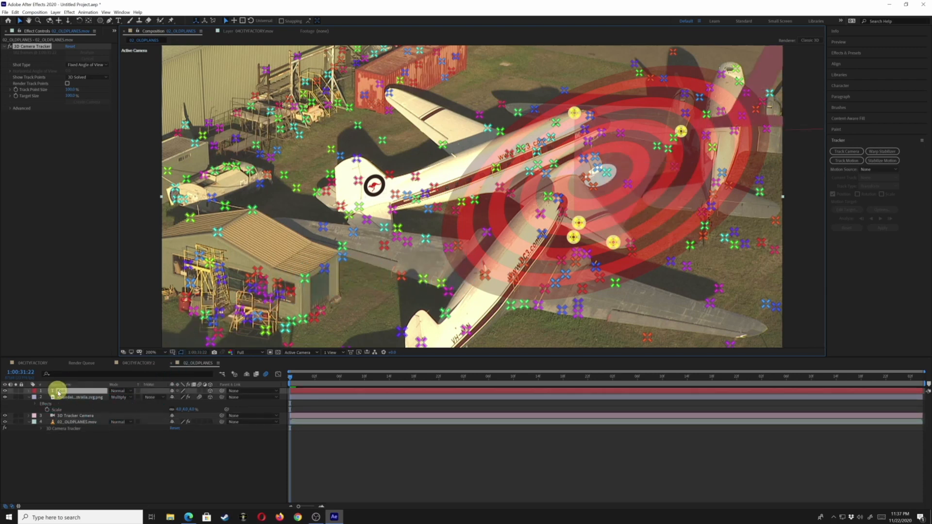
drag(690, 134, 284, 206)
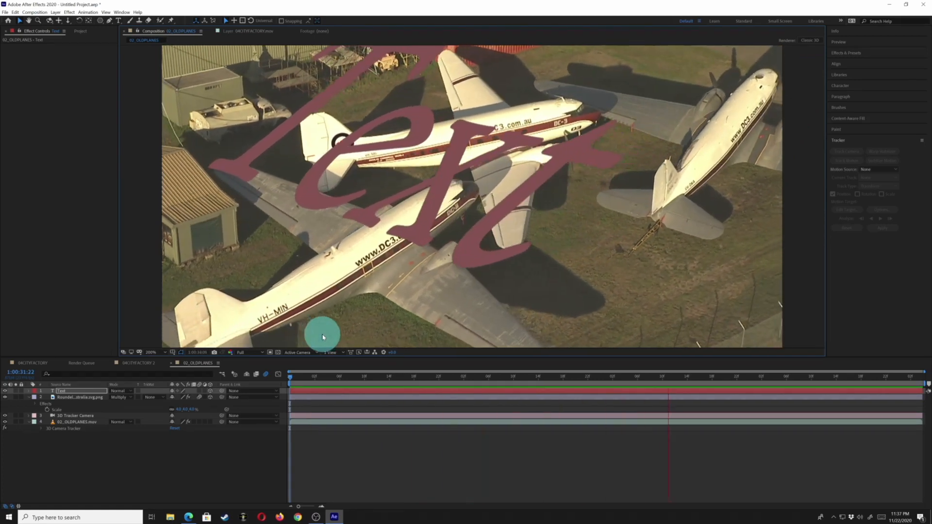
click(749, 367)
drag(764, 367, 201, 320)
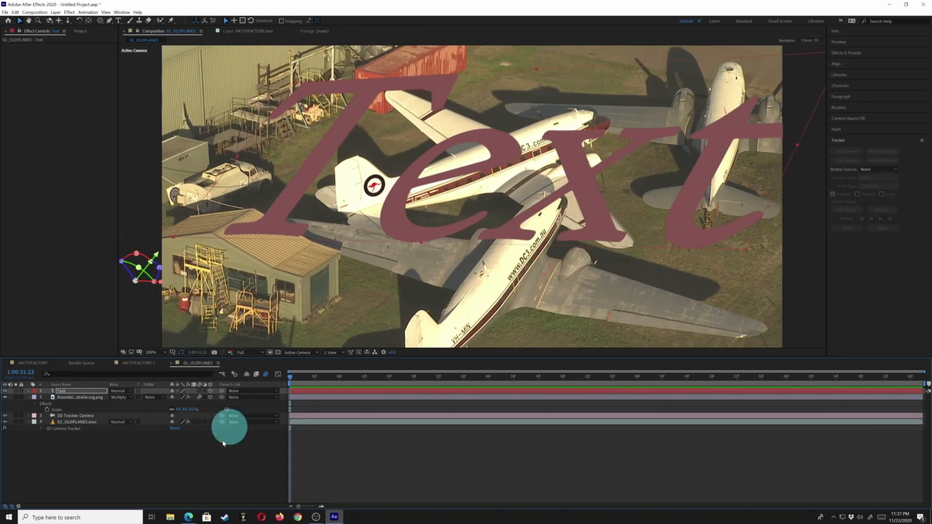
key(space)
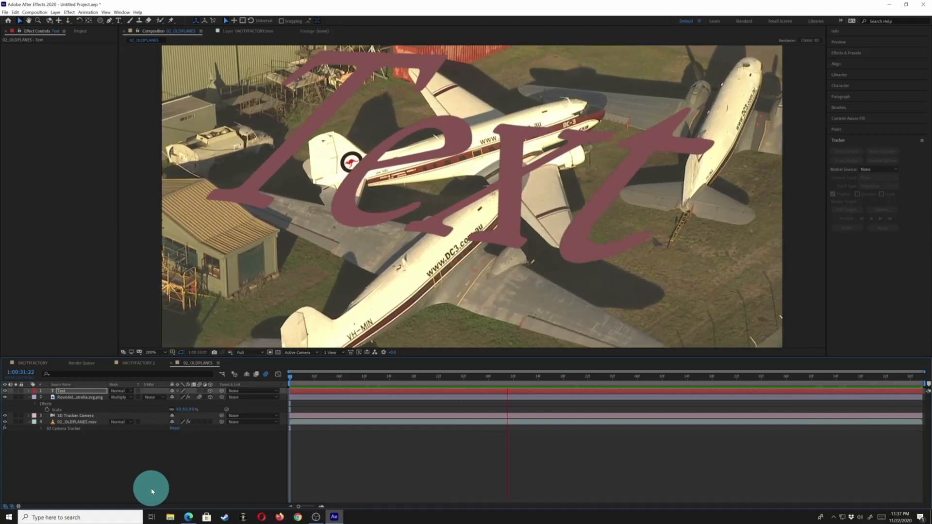
key(space)
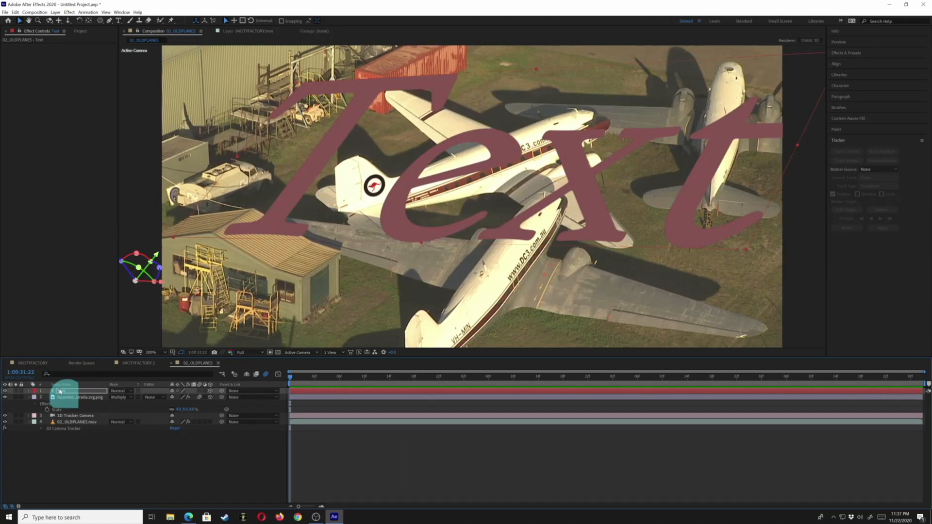
Step: Replace the 3D text with "DC3.com" and reduce its font size until the whole word fits within the frame
double_click(60, 391)
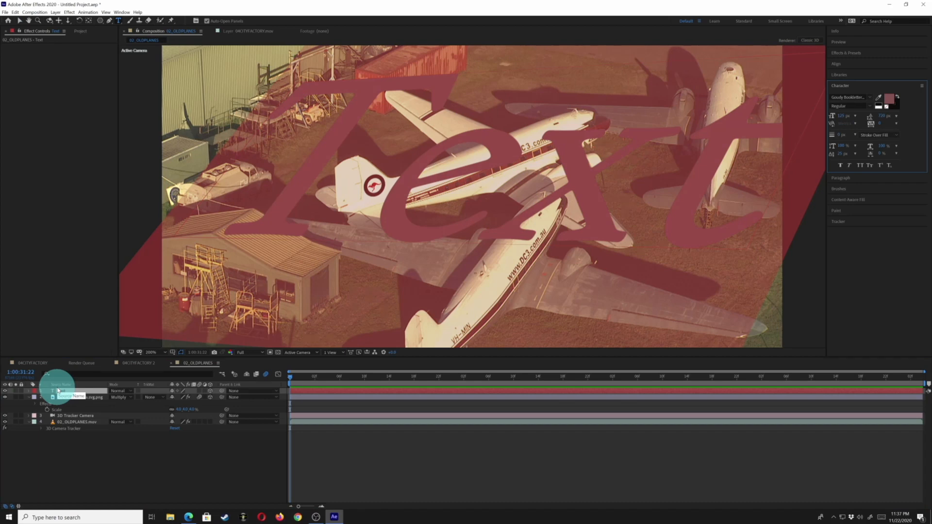
text(DC)
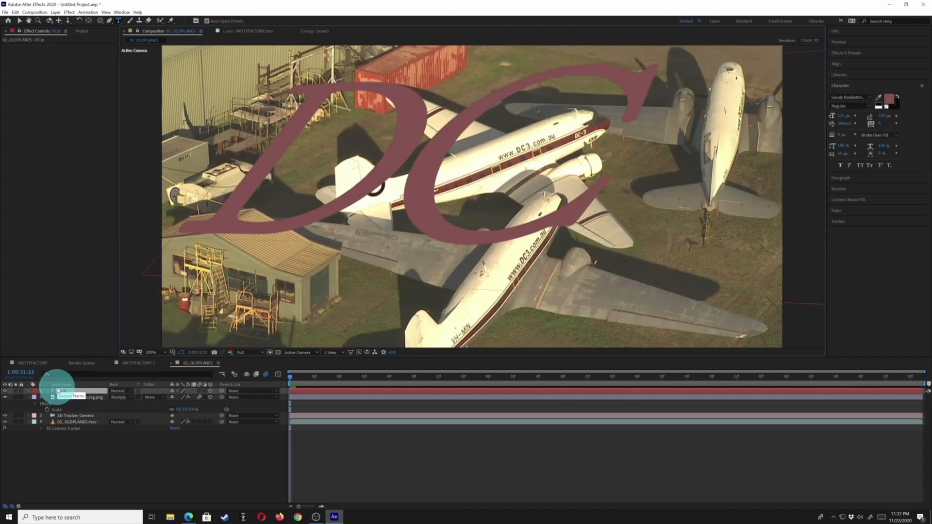
text(#)
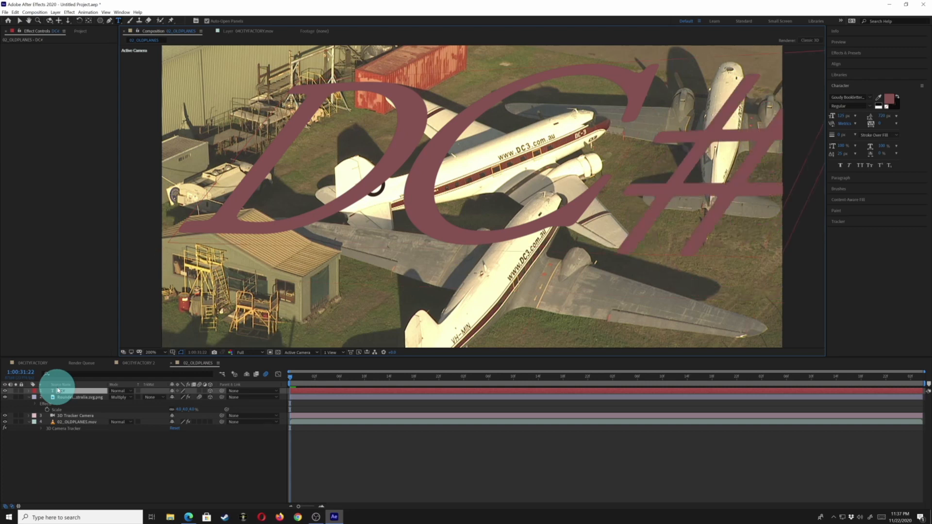
key(BackSpace)
text(3.com)
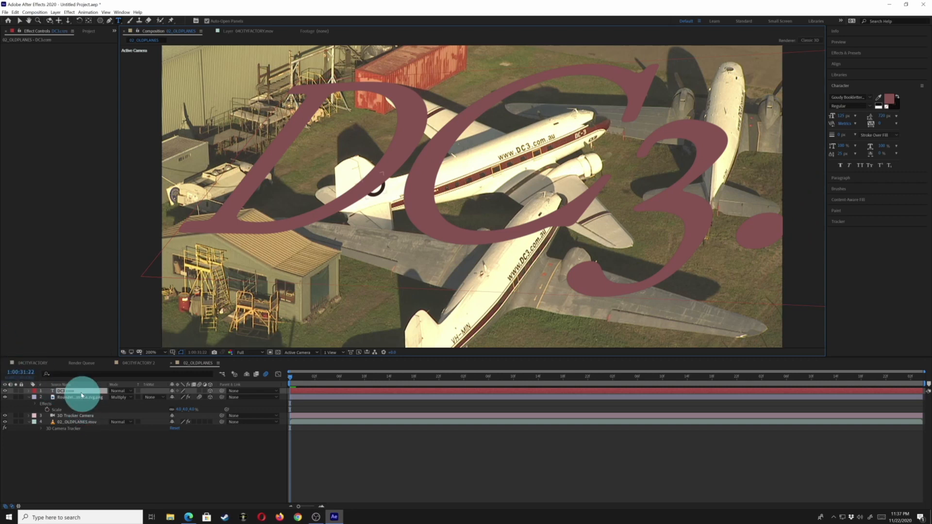
click(79, 392)
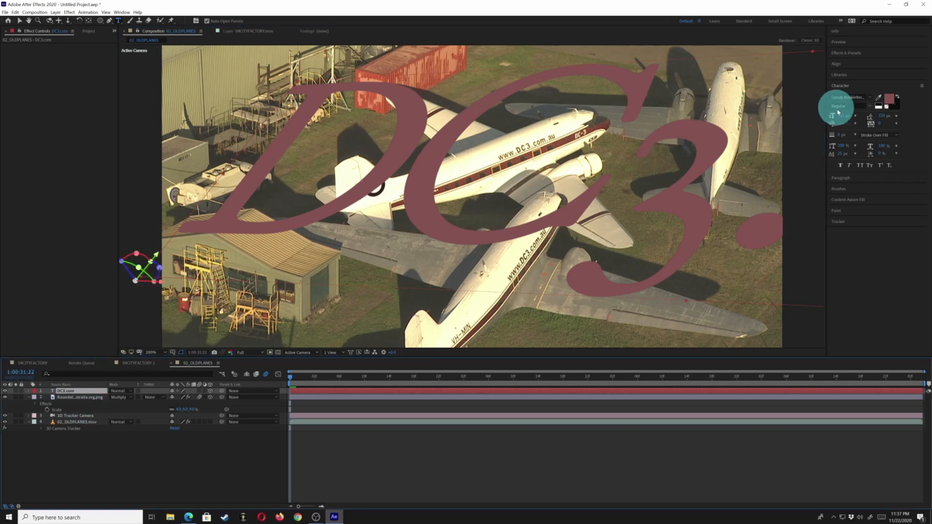
drag(843, 117, 824, 114)
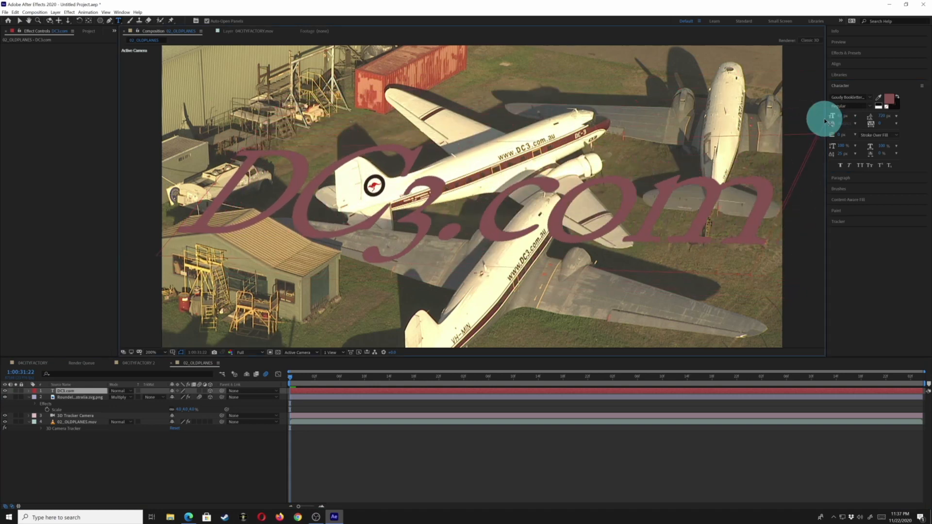
Step: Recolour the DC3.com text with a grey-beige sampled from the front plane's wing and preview how it sticks to the scene
click(888, 102)
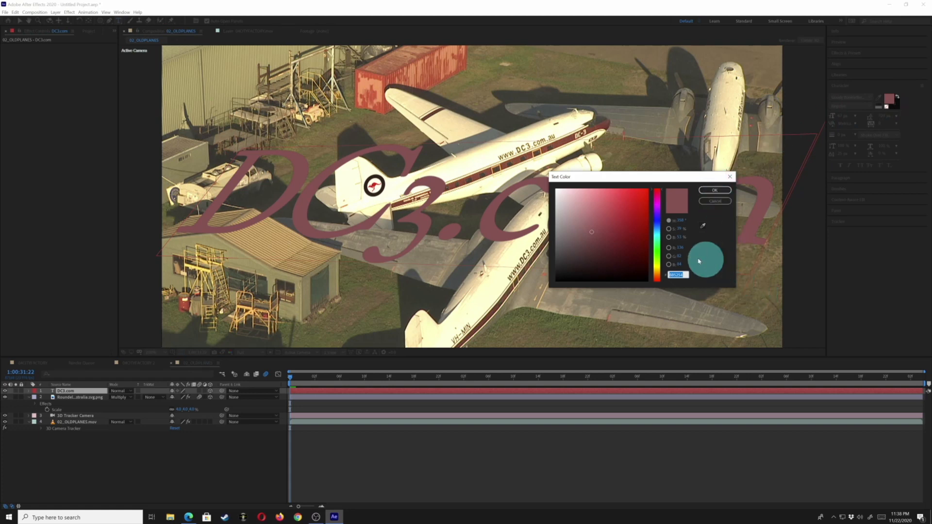
click(701, 224)
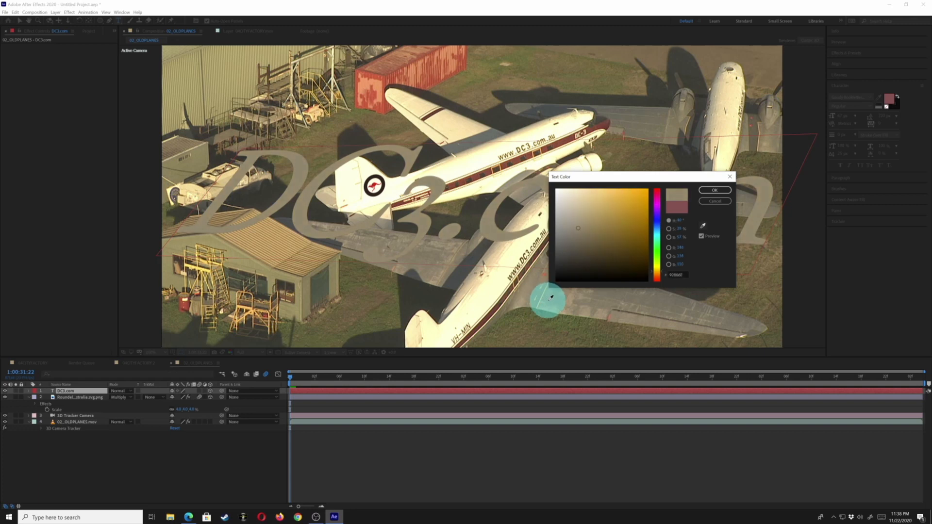
click(550, 297)
click(715, 190)
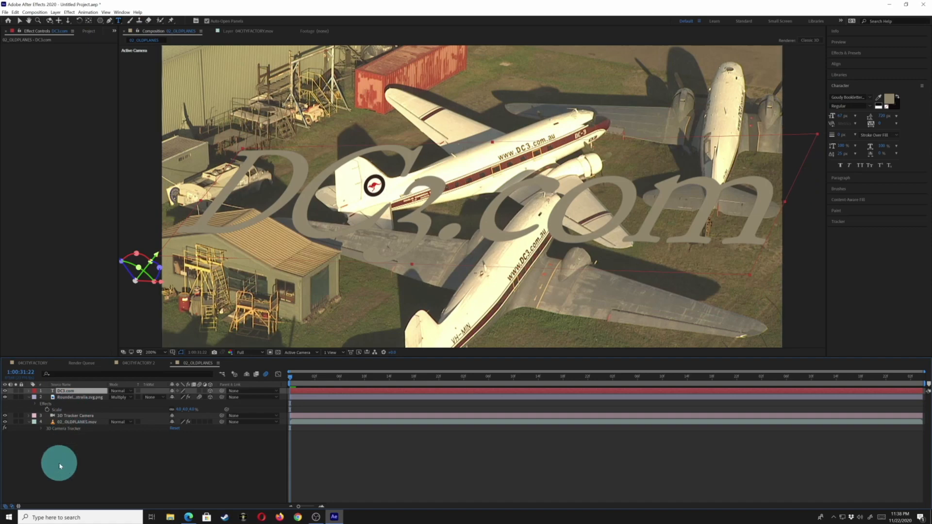
key(space)
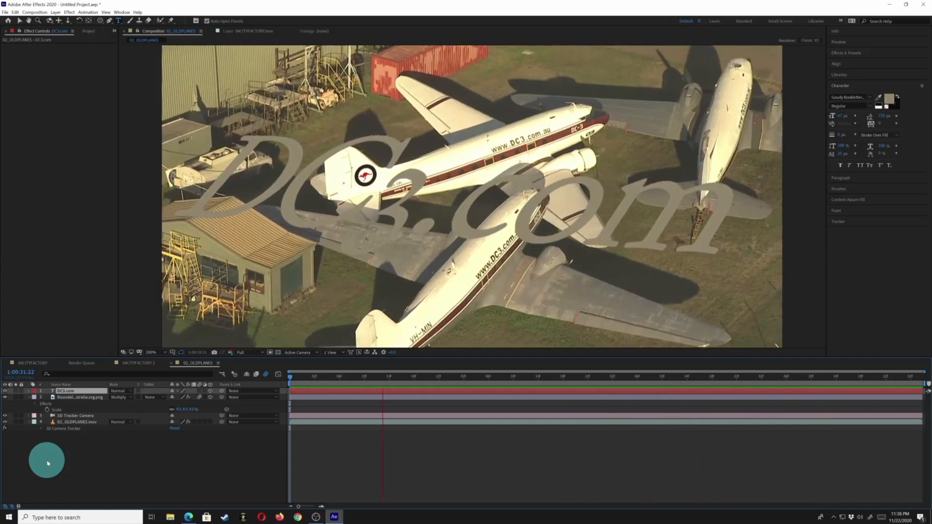
key(space)
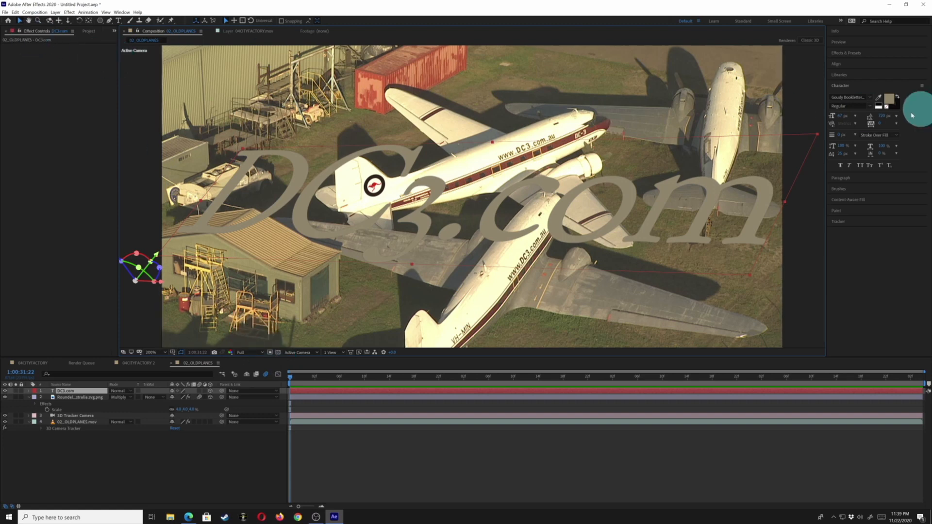
Step: Expand and collapse the Paint controls, and choose the Default workspace
click(856, 212)
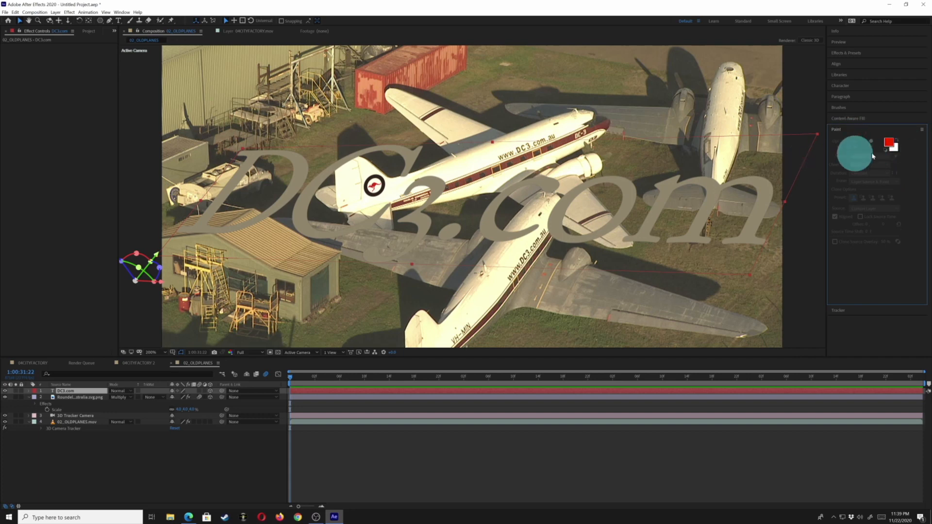
click(847, 131)
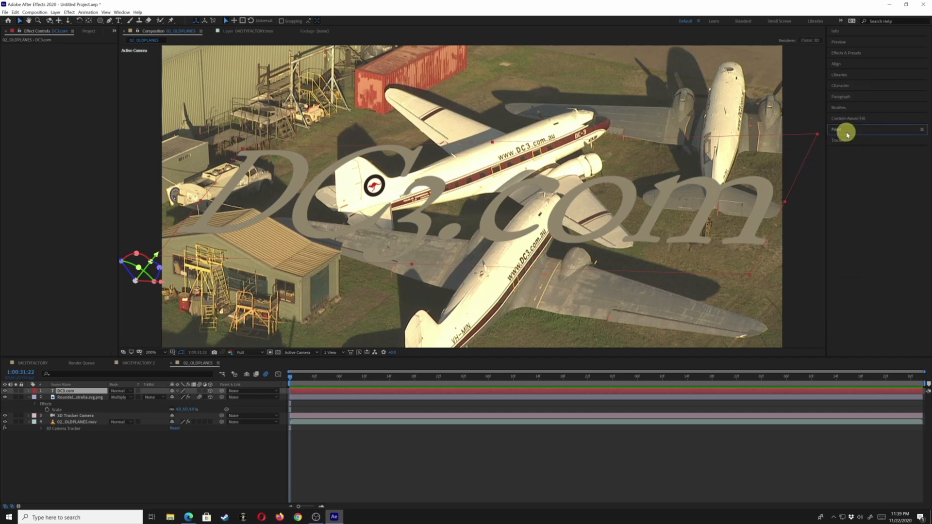
click(121, 12)
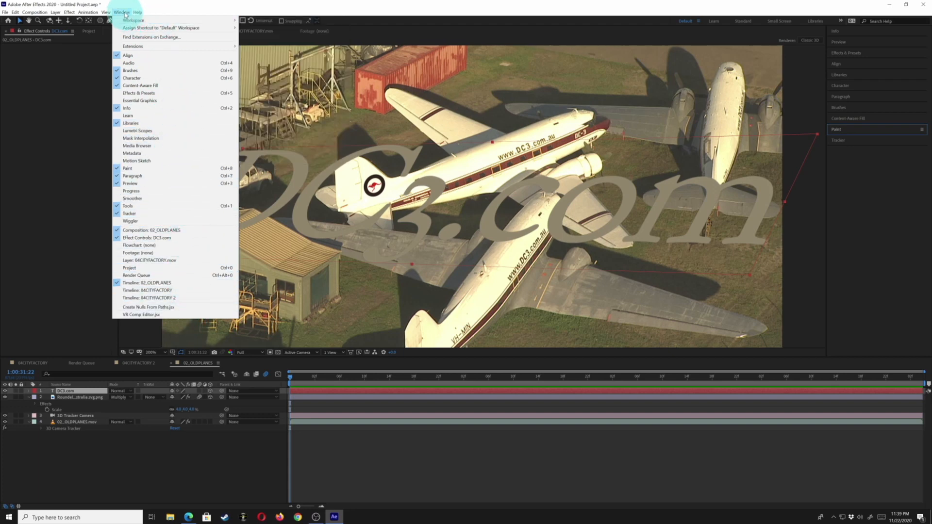
mouse_move(127, 21)
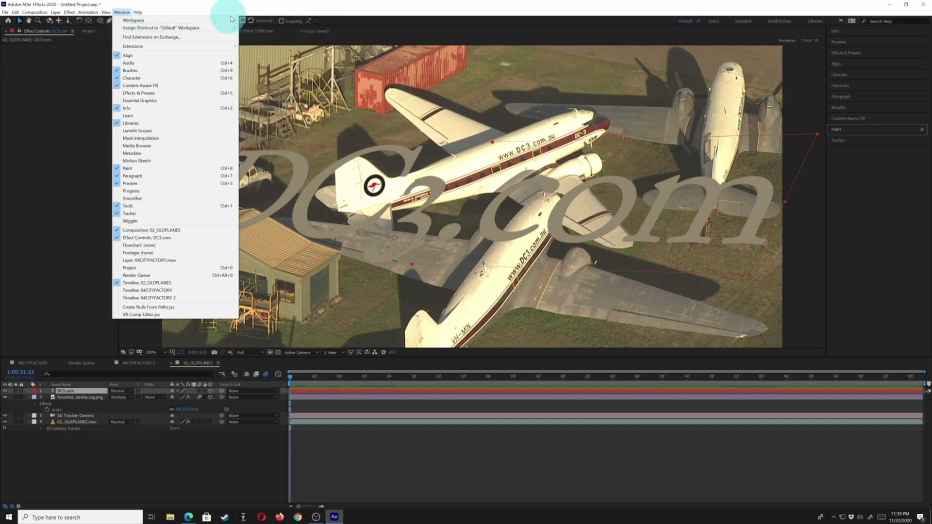
mouse_move(223, 20)
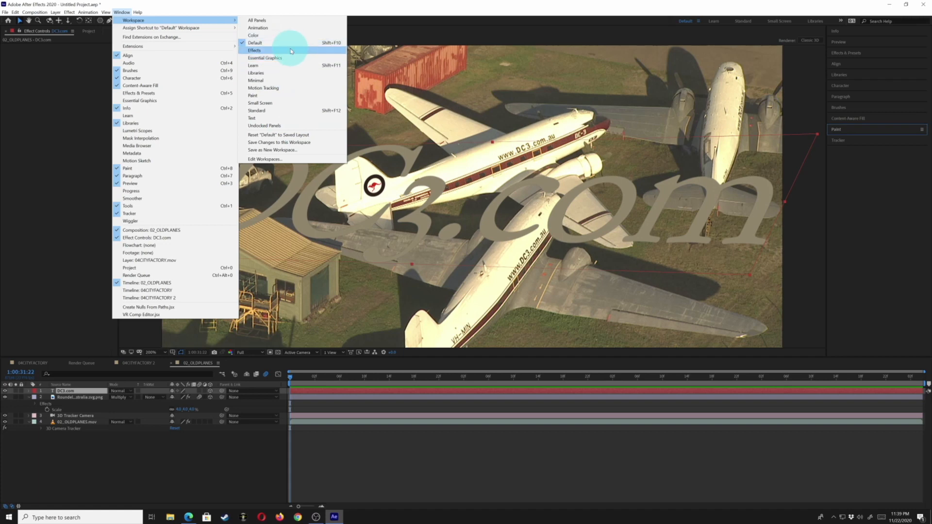
click(254, 44)
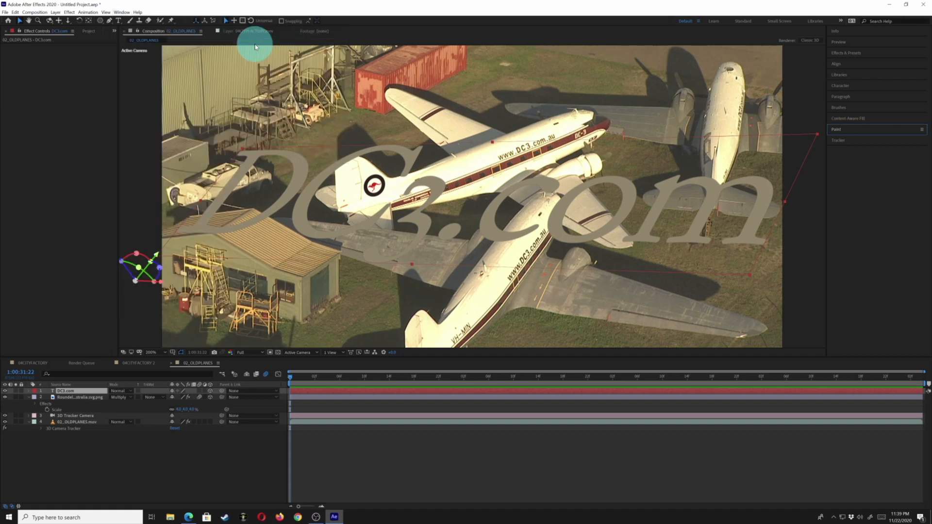
Step: Switch to the Effects workspace and bring up the Tracker controls
click(122, 12)
mouse_move(134, 20)
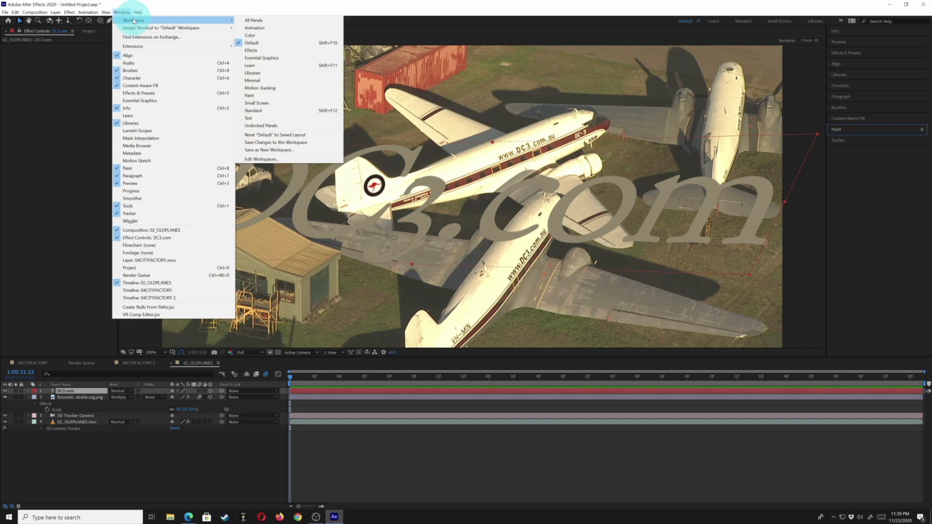
click(272, 51)
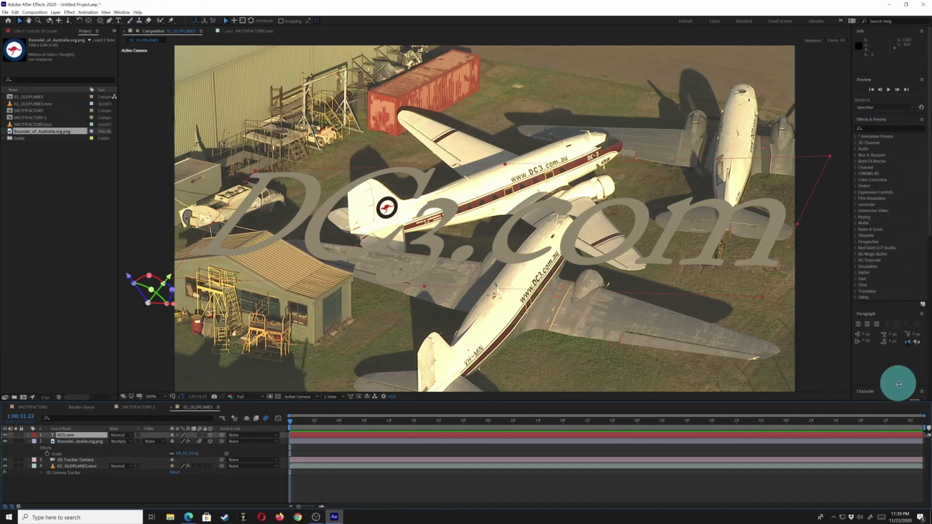
click(119, 13)
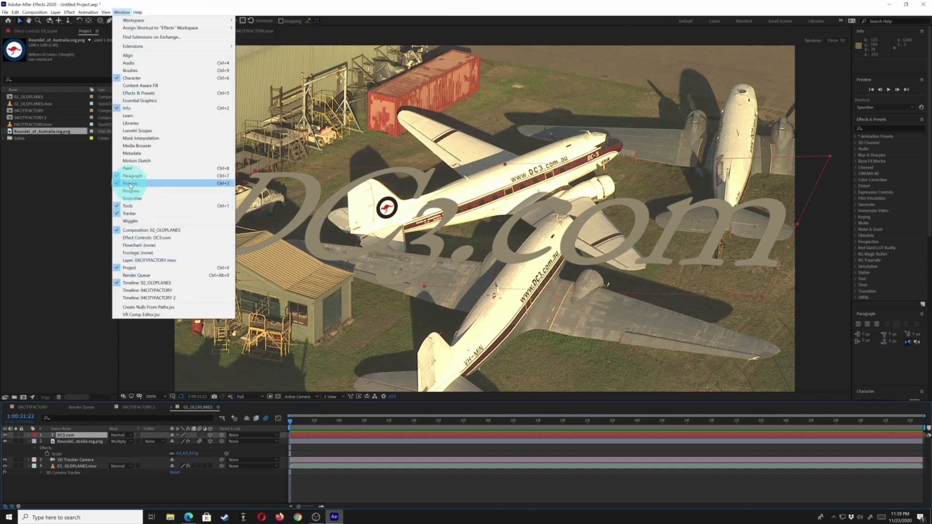
click(139, 215)
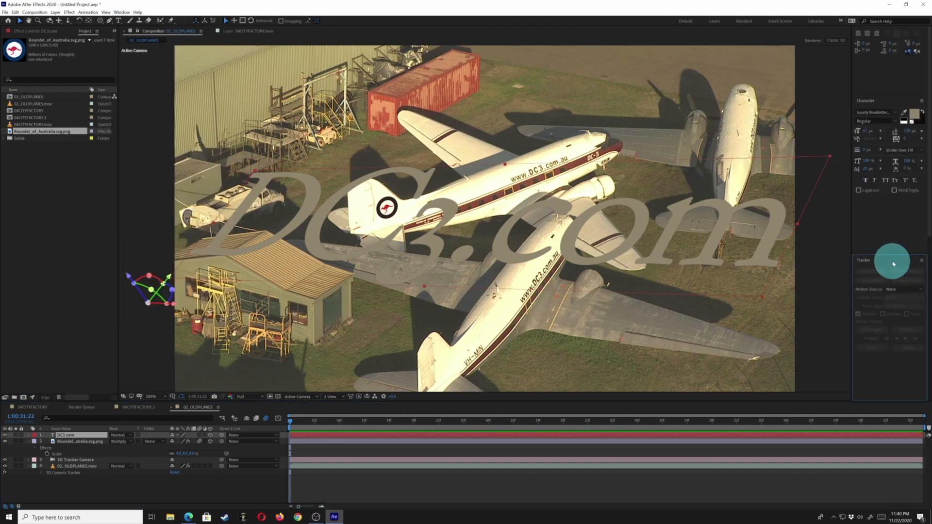